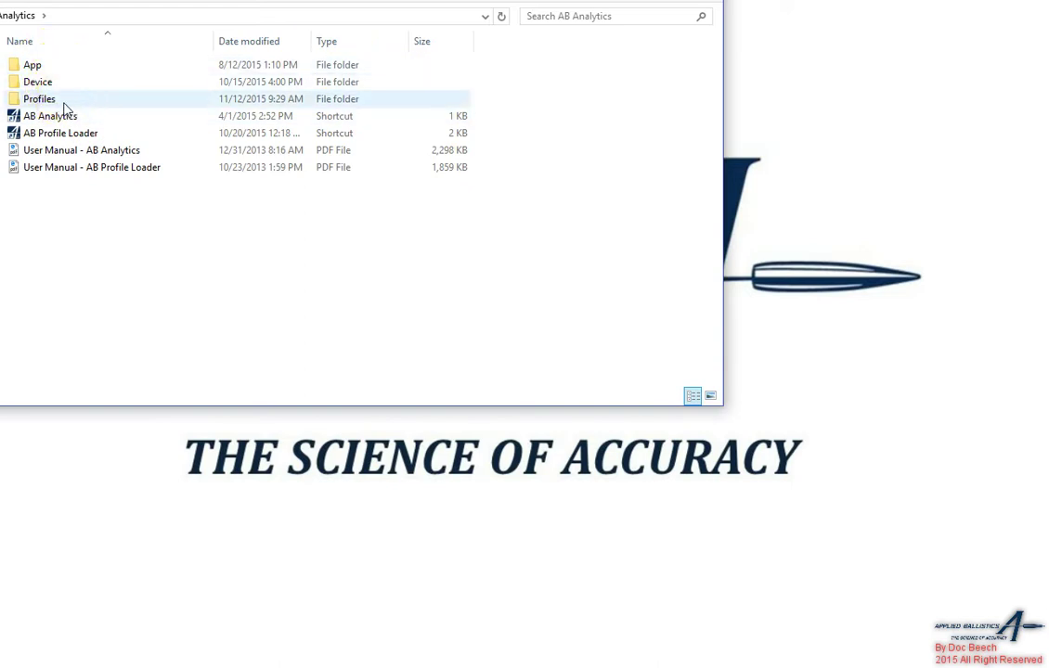
# Look inside the Profiles folder, then return to the AB Analytics folder
pyautogui.moveTo(64, 104)
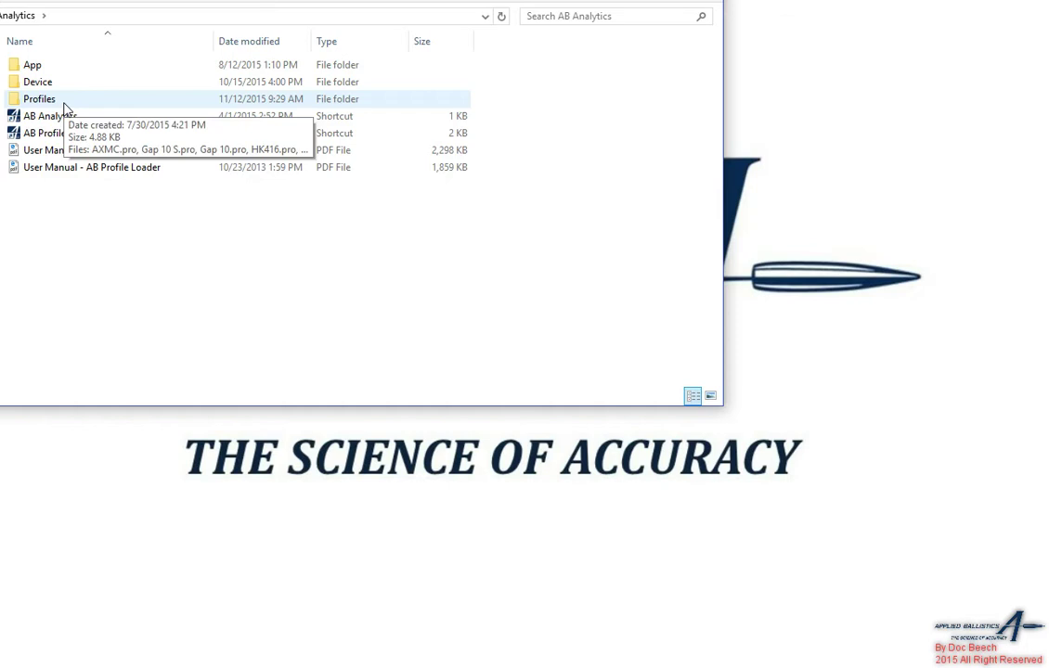
pyautogui.doubleClick(64, 104)
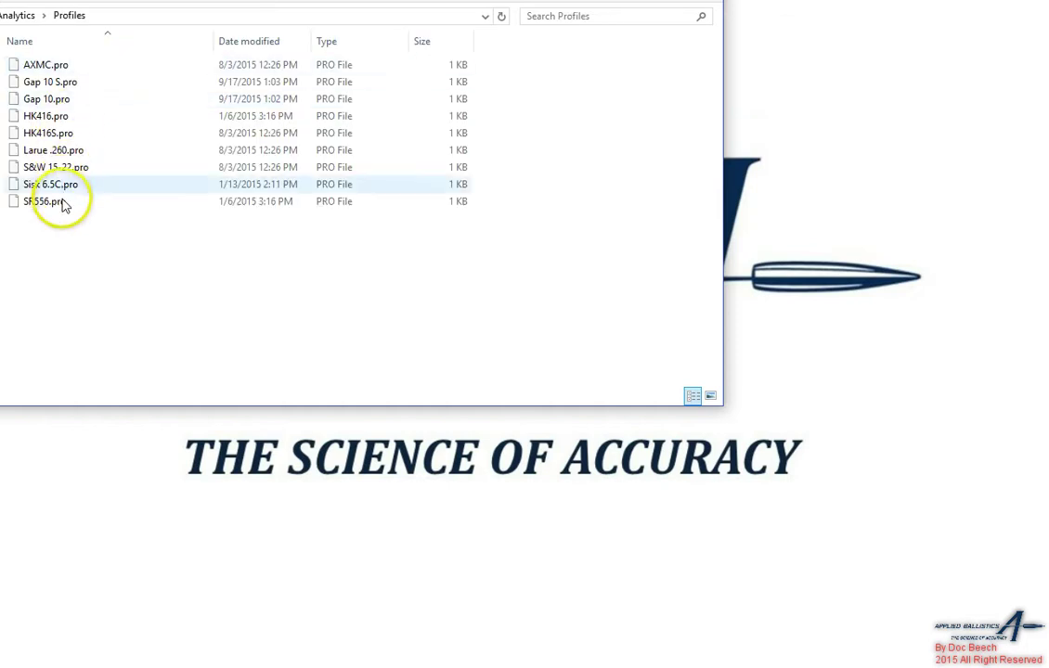
pyautogui.press('BackSpace')
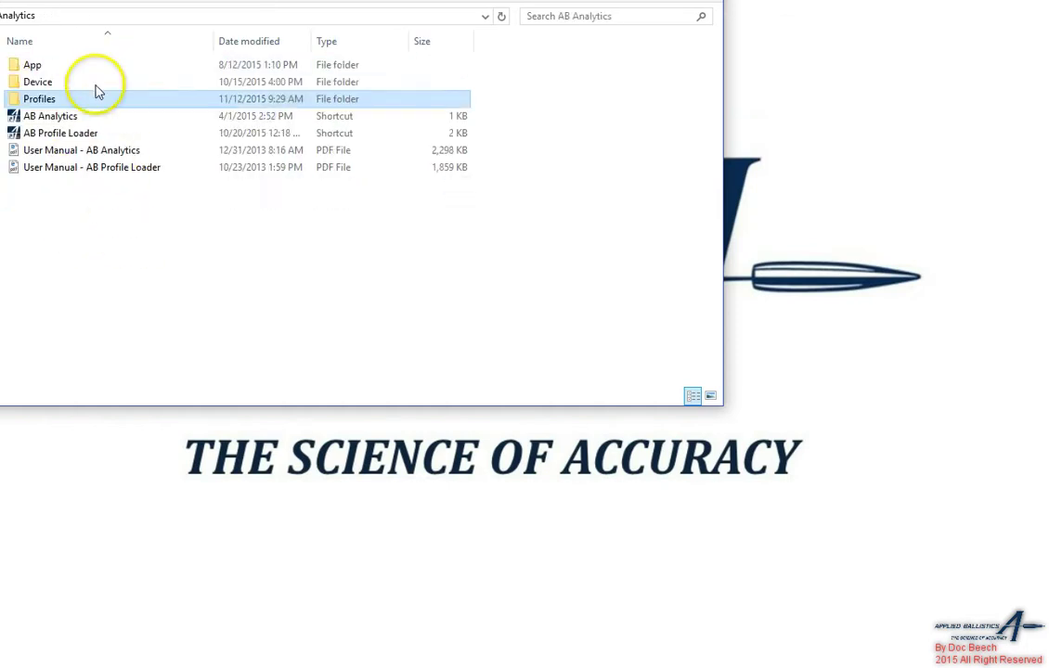
# Open the App folder and scroll through its files to check the size of license.dat
pyautogui.click(96, 71)
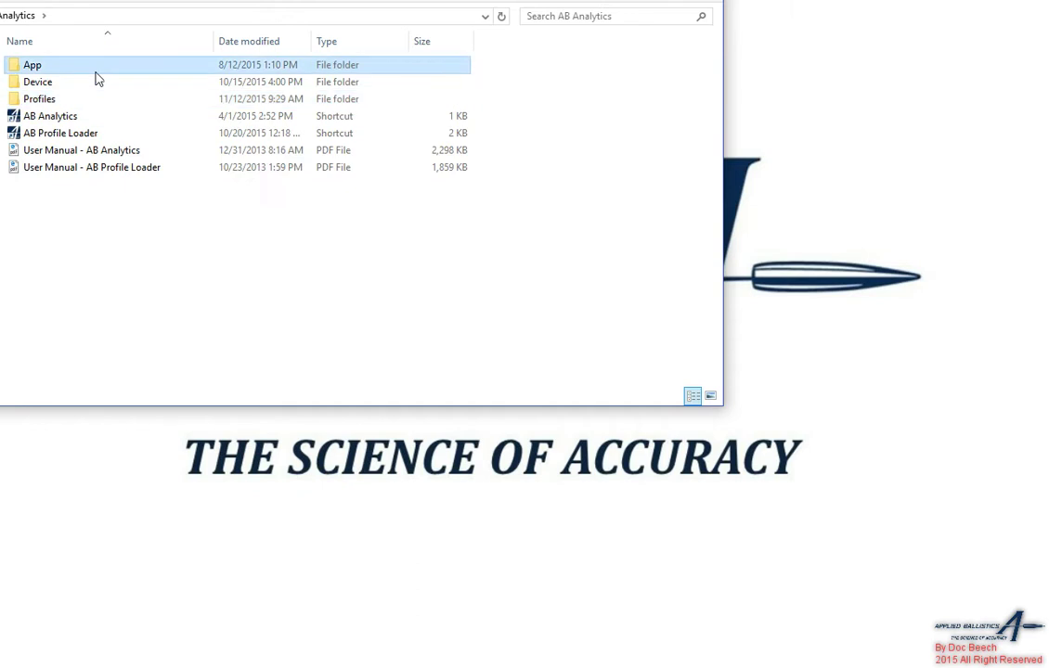
pyautogui.doubleClick(97, 70)
pyautogui.scroll(-6, 158, 234)
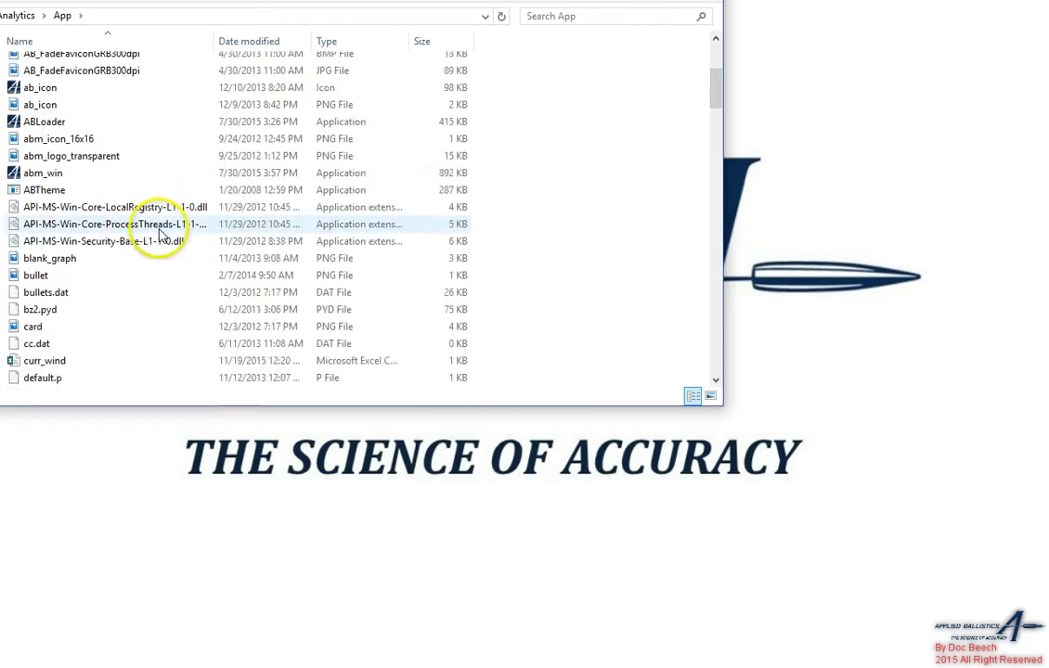
pyautogui.scroll(-6, 159, 234)
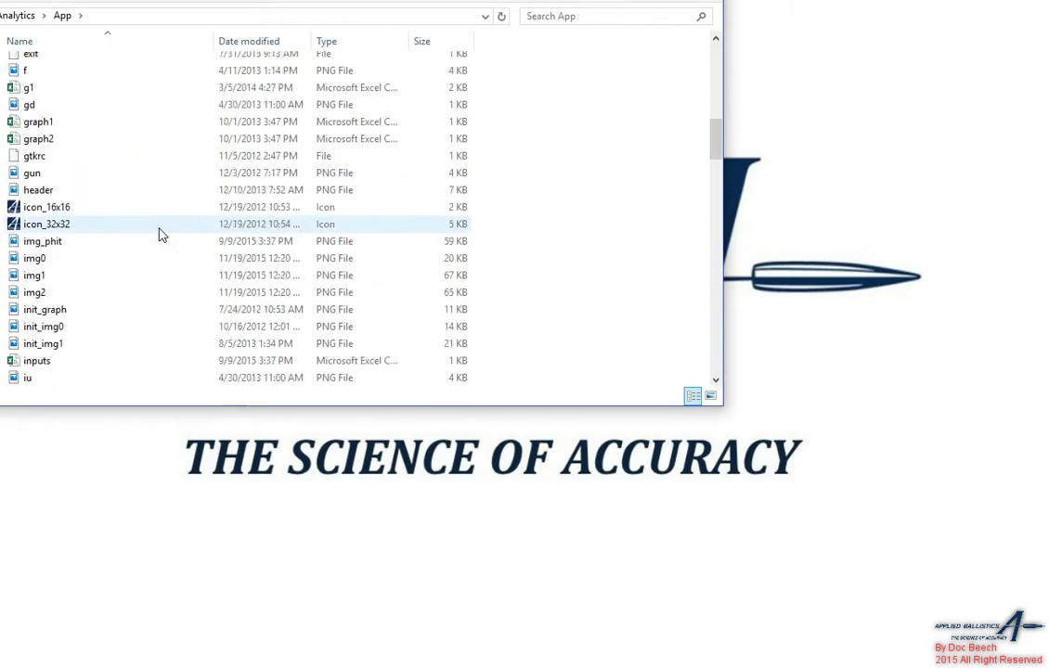
pyautogui.scroll(-6, 159, 234)
pyautogui.scroll(-2, 158, 234)
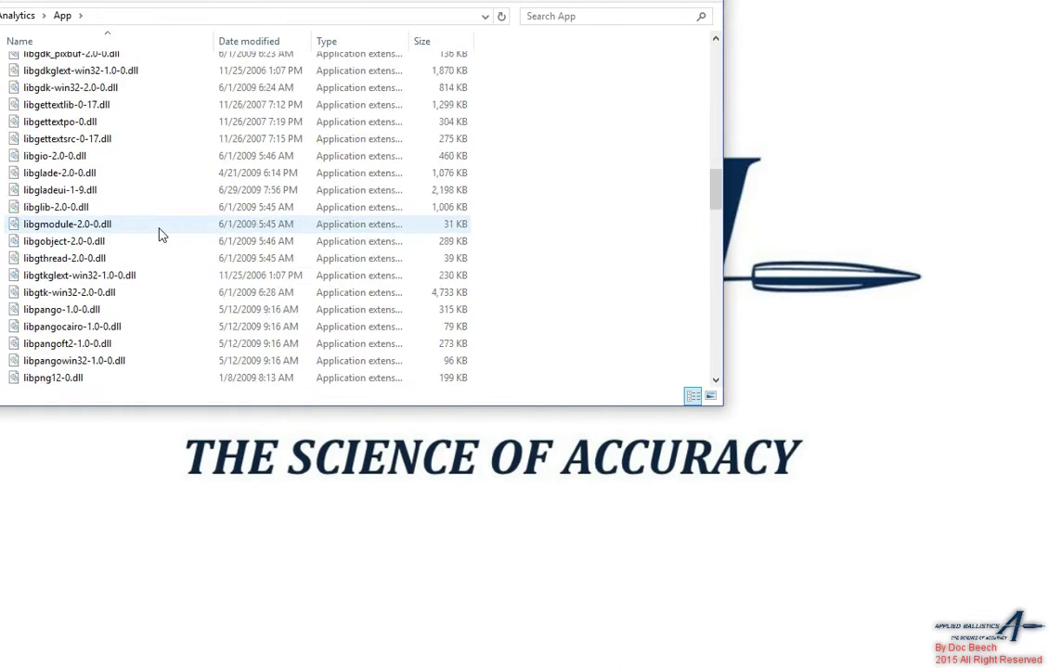
pyautogui.scroll(-1, 158, 234)
pyautogui.scroll(-3, 145, 309)
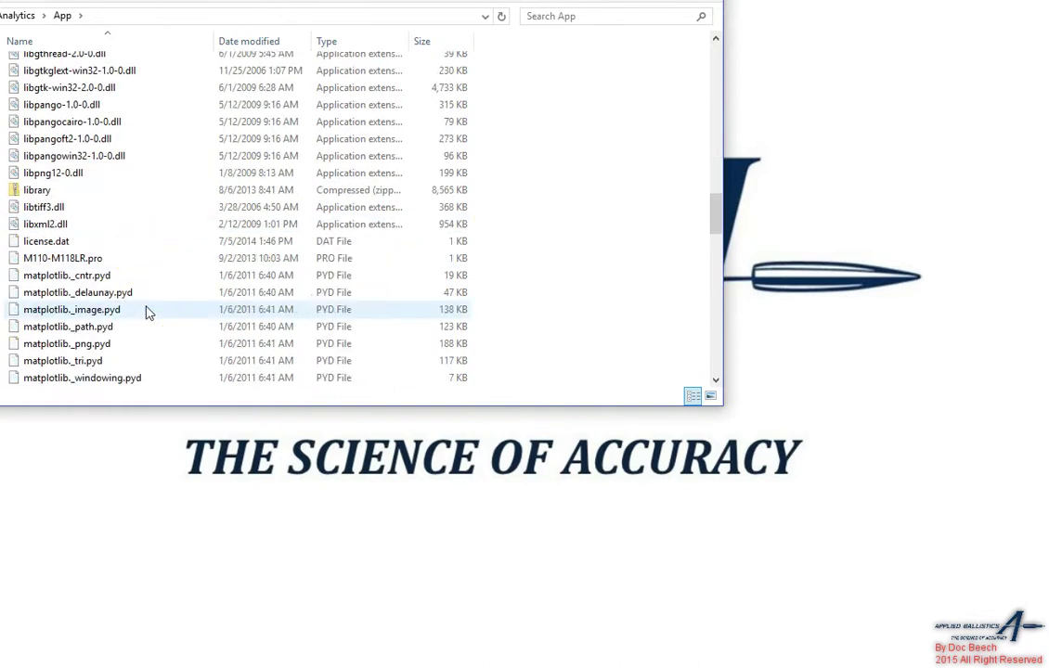
pyautogui.scroll(4, 145, 309)
pyautogui.scroll(-1, 145, 309)
pyautogui.scroll(-1, 141, 315)
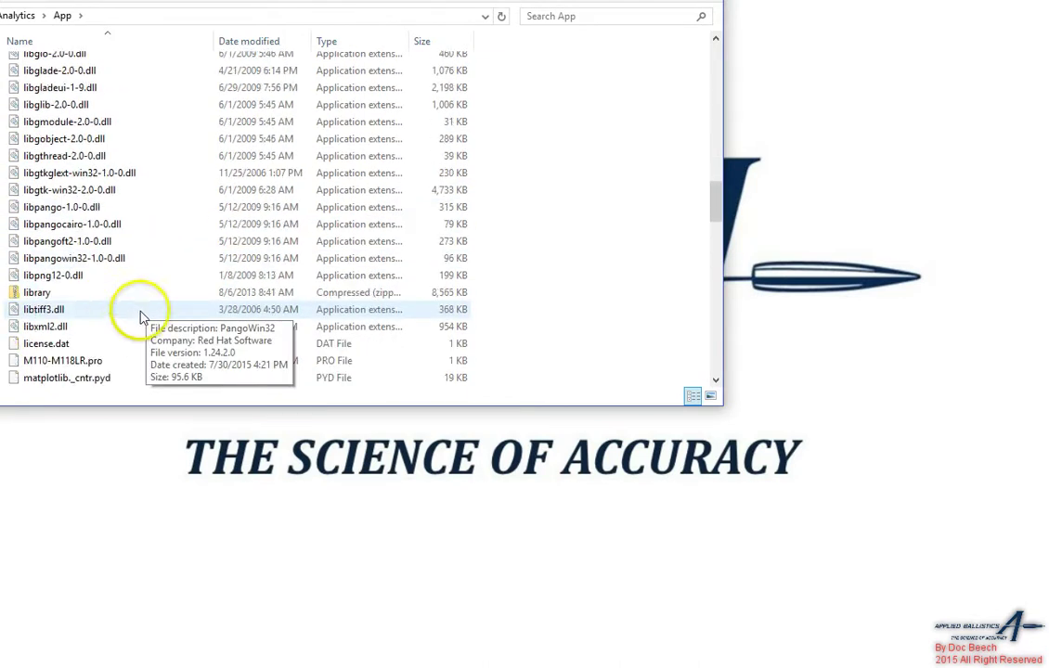
pyautogui.click(102, 346)
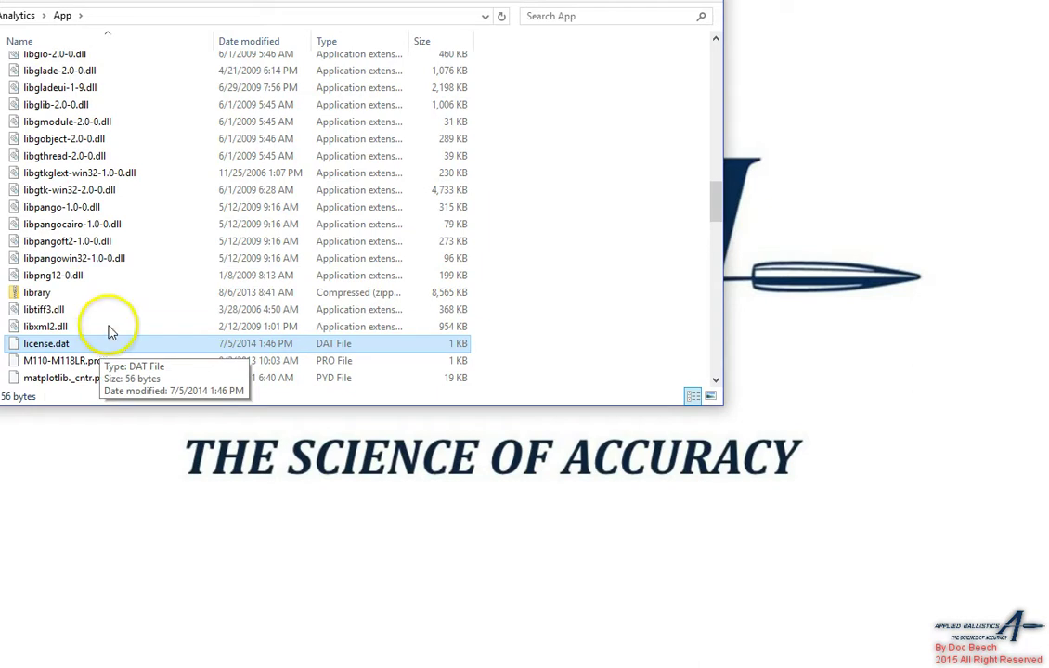
# Go back to the AB Analytics folder and launch AB Analytics from its shortcut
pyautogui.hotkey('alt', 'Up')
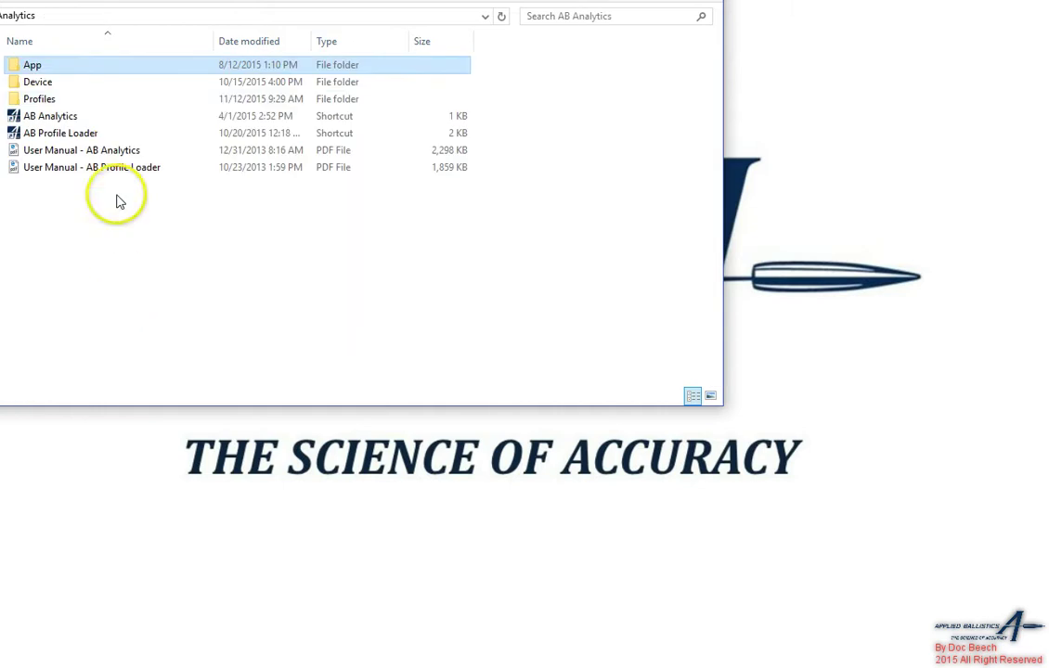
pyautogui.click(102, 124)
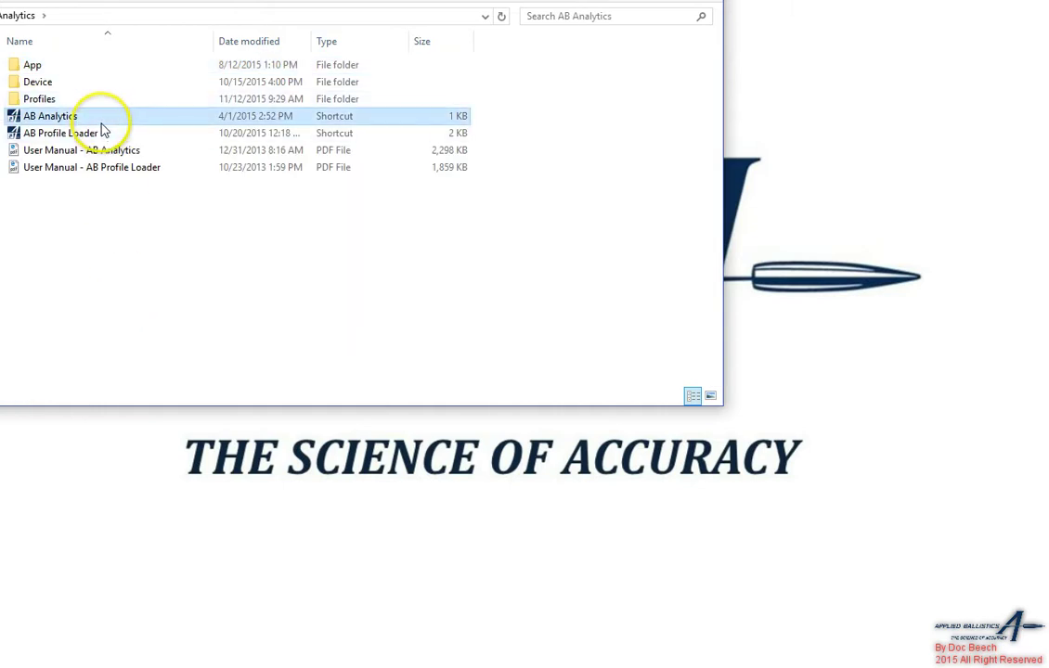
pyautogui.click(103, 134)
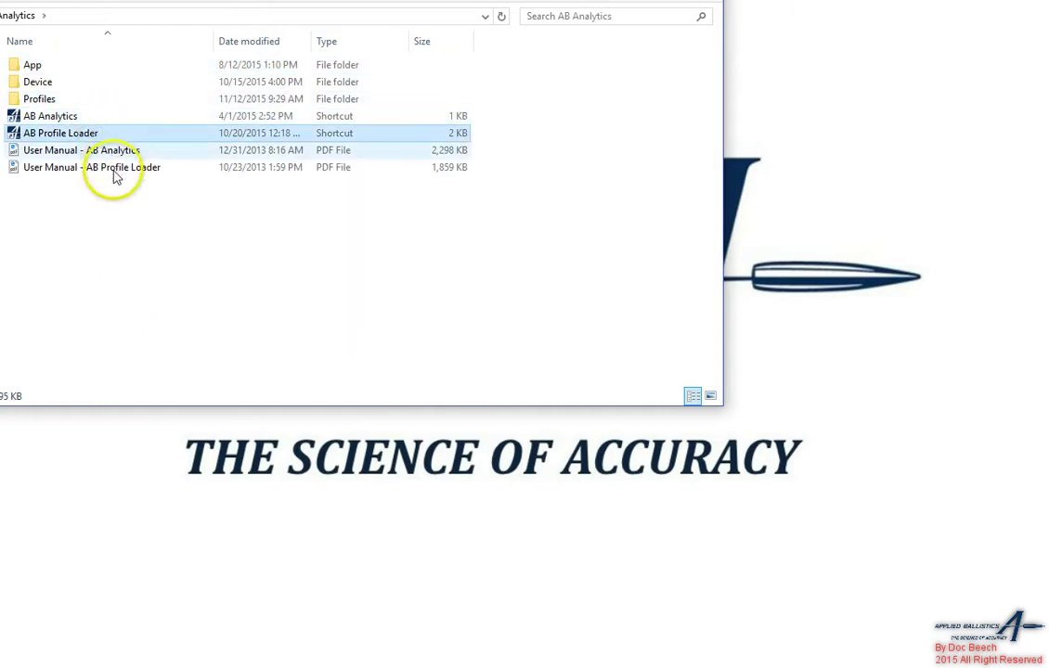
pyautogui.keyDown('ctrl'); pyautogui.click(113, 117); pyautogui.keyUp('ctrl')
pyautogui.doubleClick(114, 118)
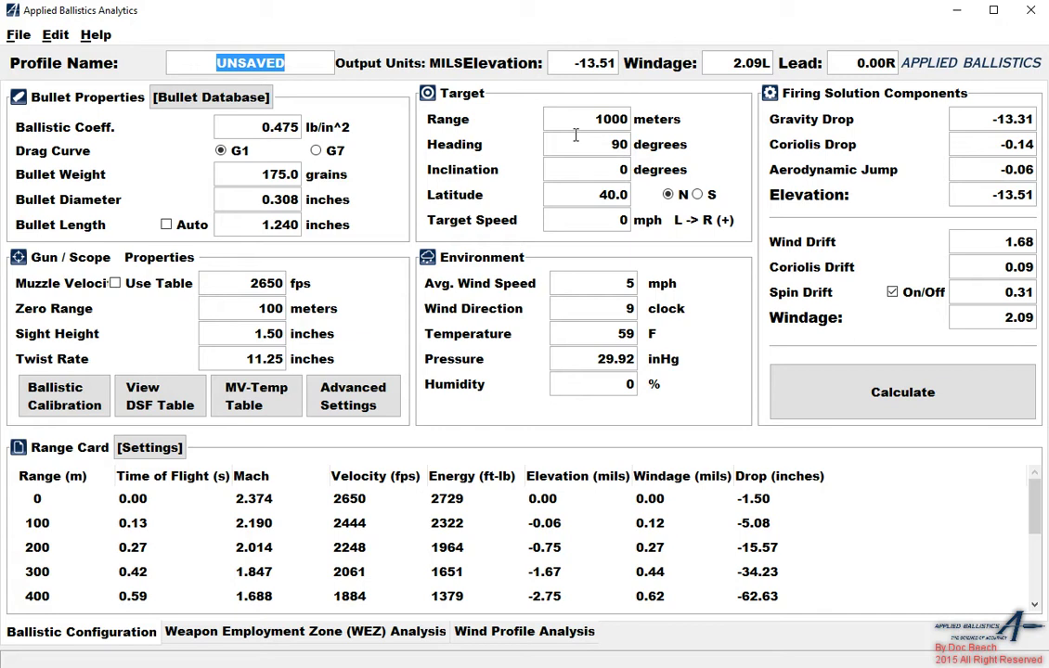
pyautogui.click(20, 37)
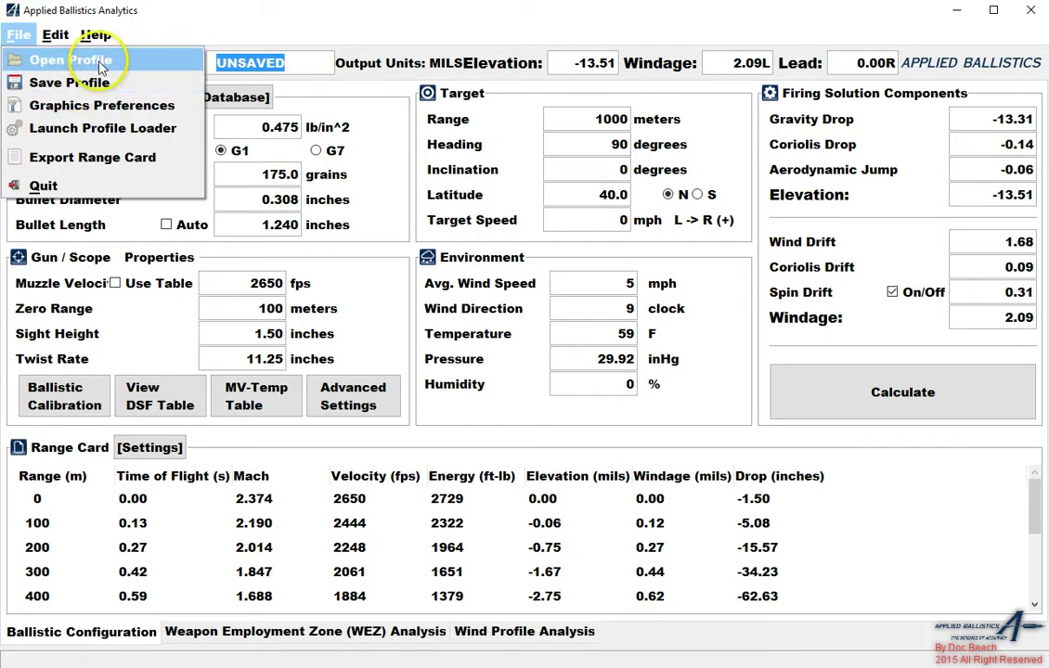
pyautogui.click(97, 63)
pyautogui.click(778, 634)
pyautogui.click(18, 36)
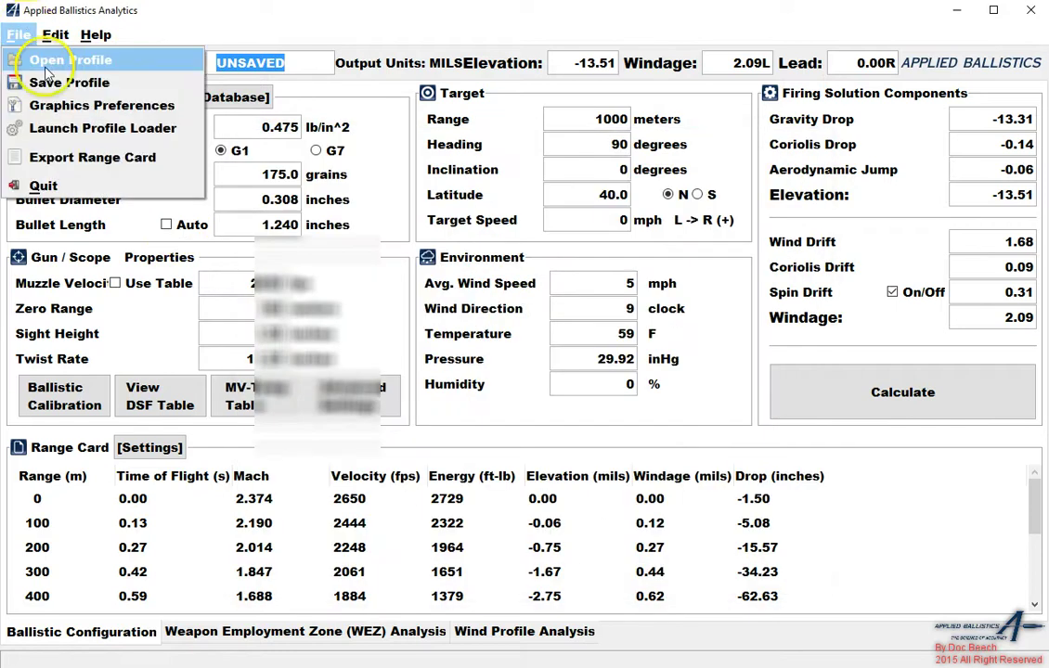
pyautogui.click(87, 106)
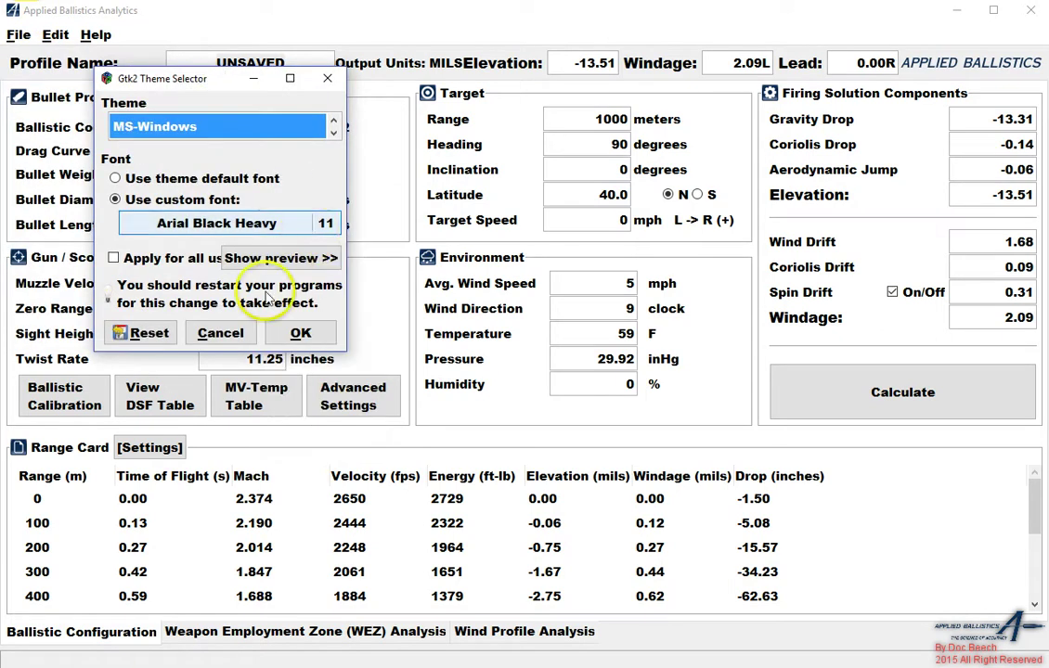
pyautogui.click(212, 334)
pyautogui.click(21, 36)
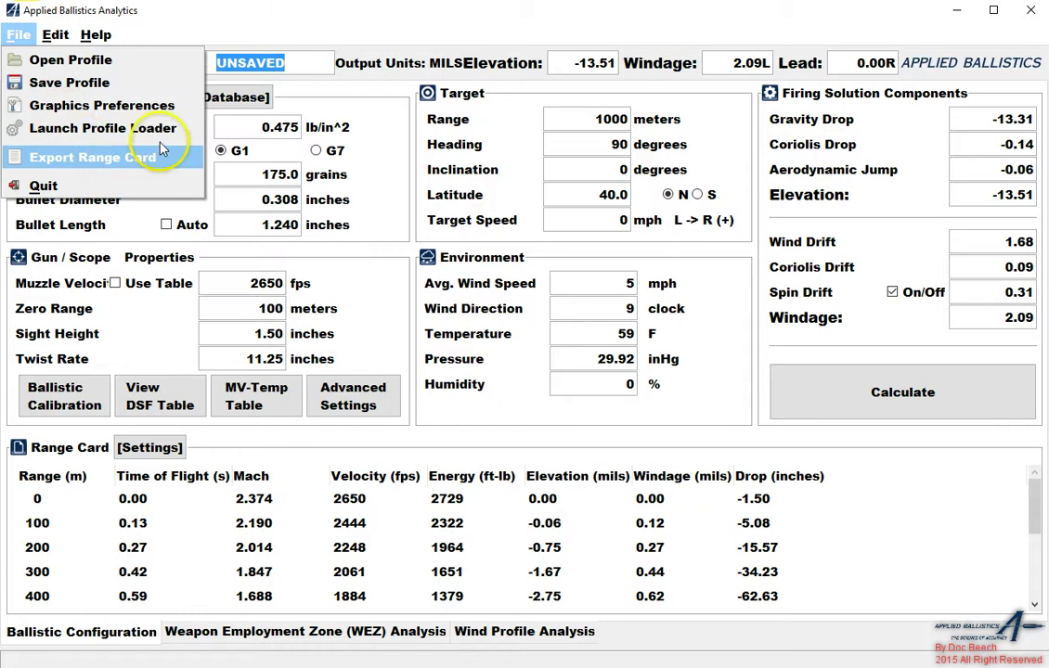
pyautogui.click(365, 33)
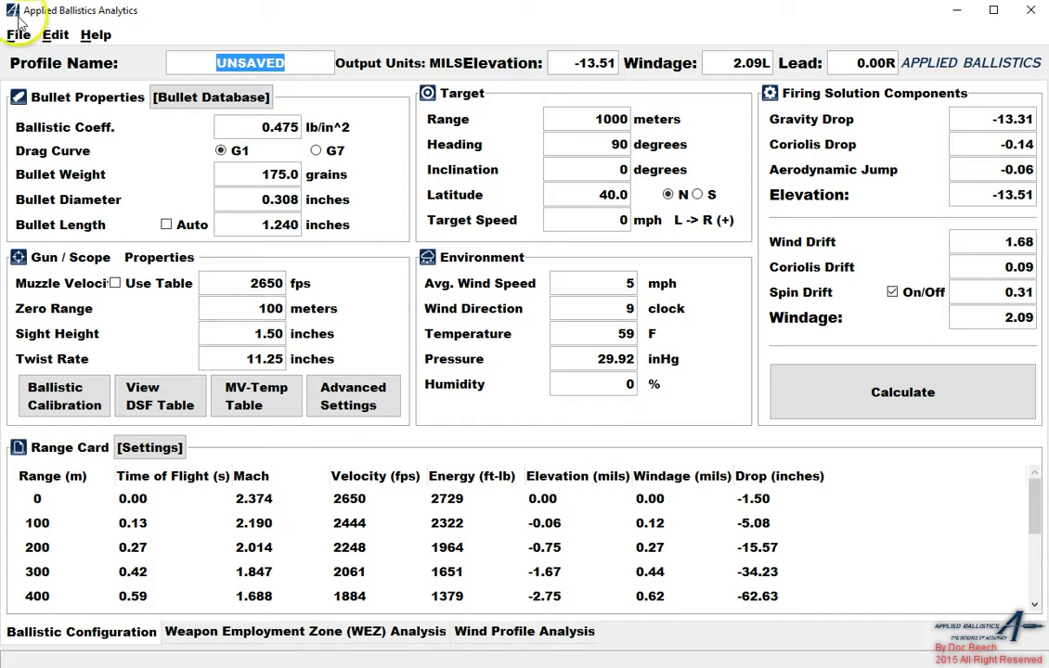
pyautogui.click(18, 34)
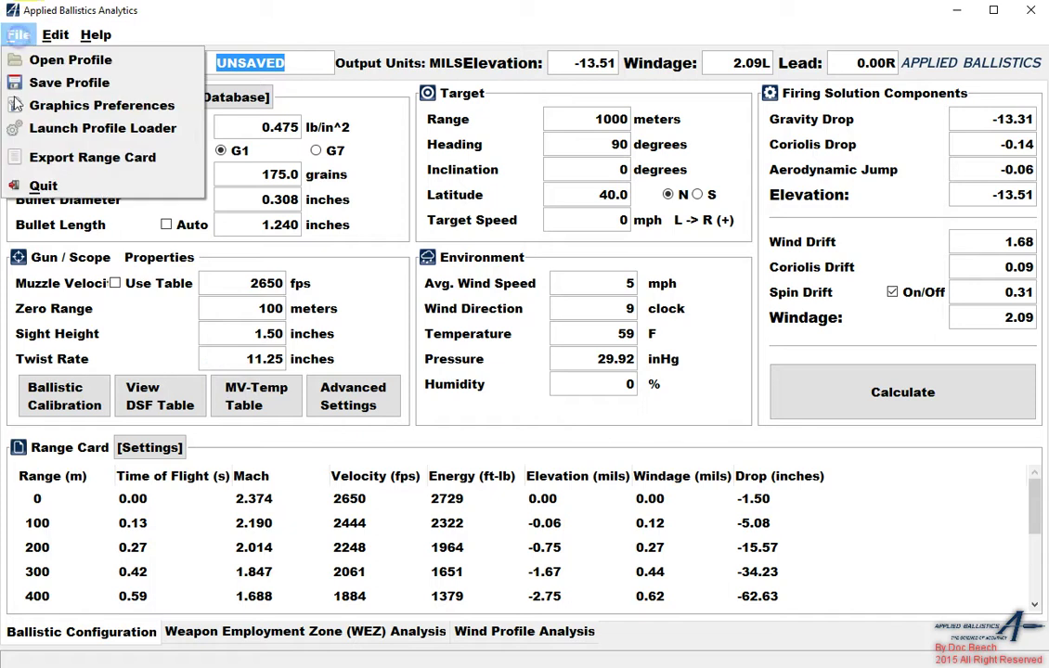
pyautogui.click(299, 38)
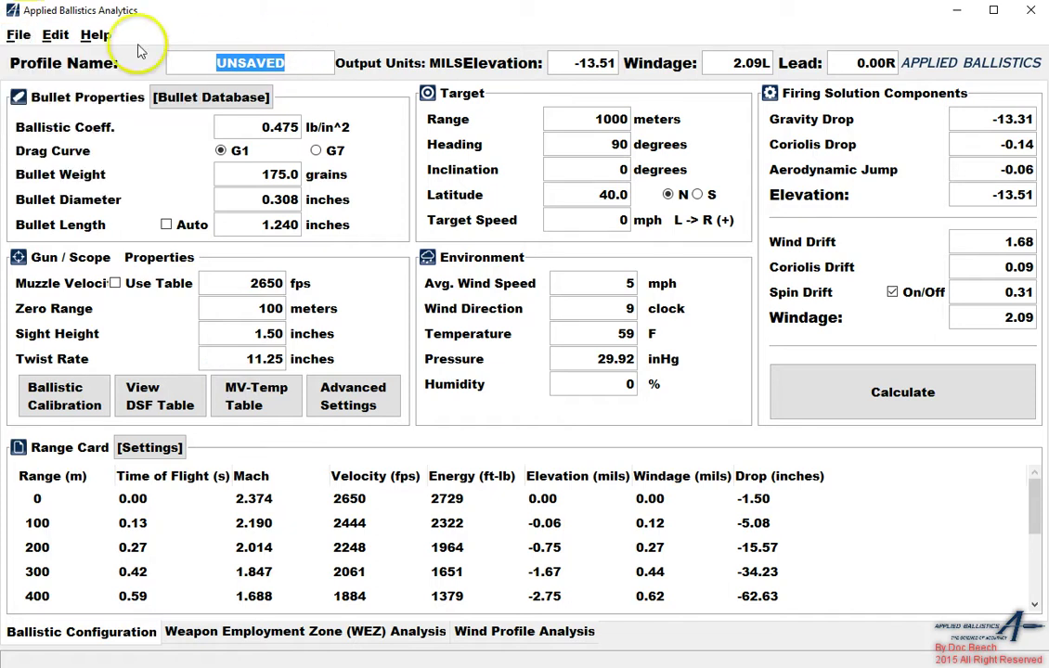
# Set Edit > Units > Input to English, then review the Output unit options
pyautogui.click(54, 35)
pyautogui.moveTo(84, 37)
pyautogui.moveTo(51, 33)
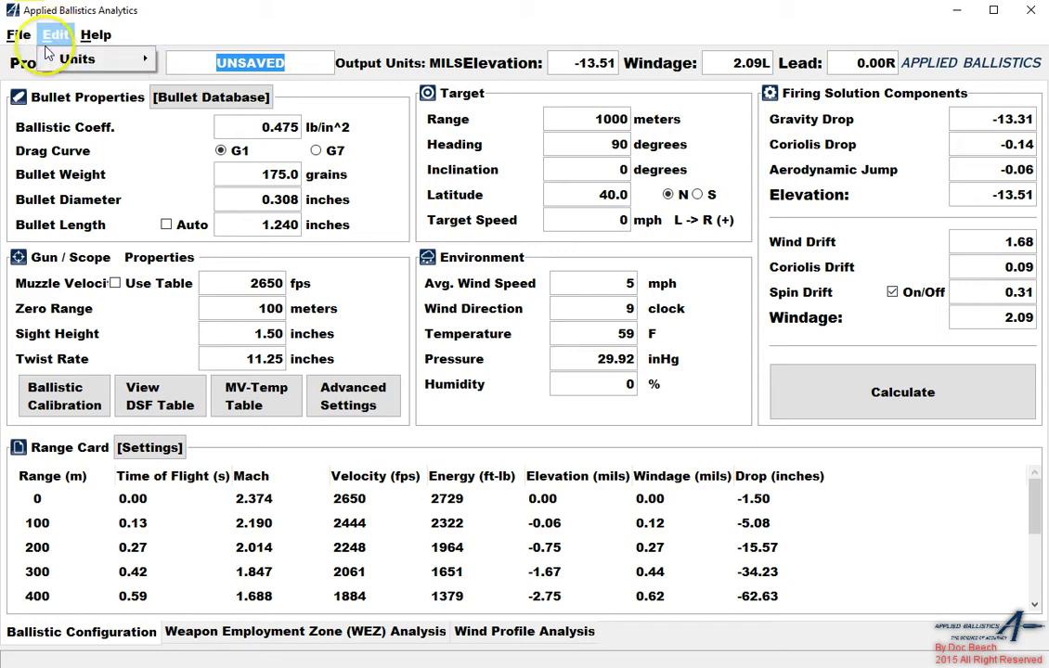
pyautogui.moveTo(74, 59)
pyautogui.moveTo(224, 62)
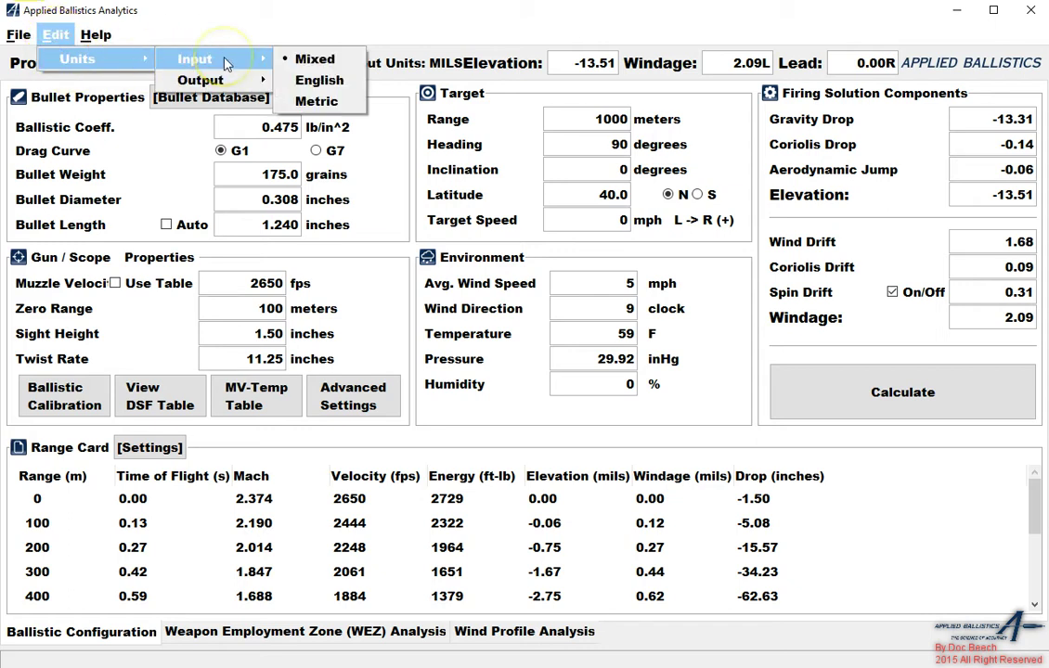
pyautogui.click(320, 82)
pyautogui.click(58, 37)
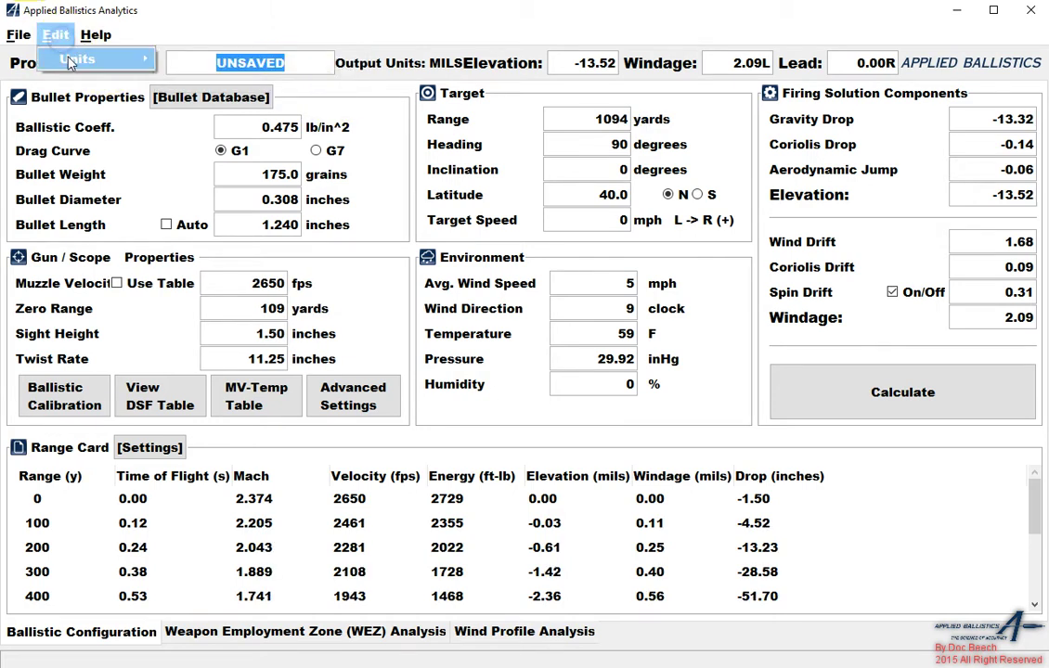
pyautogui.moveTo(77, 59)
pyautogui.moveTo(201, 80)
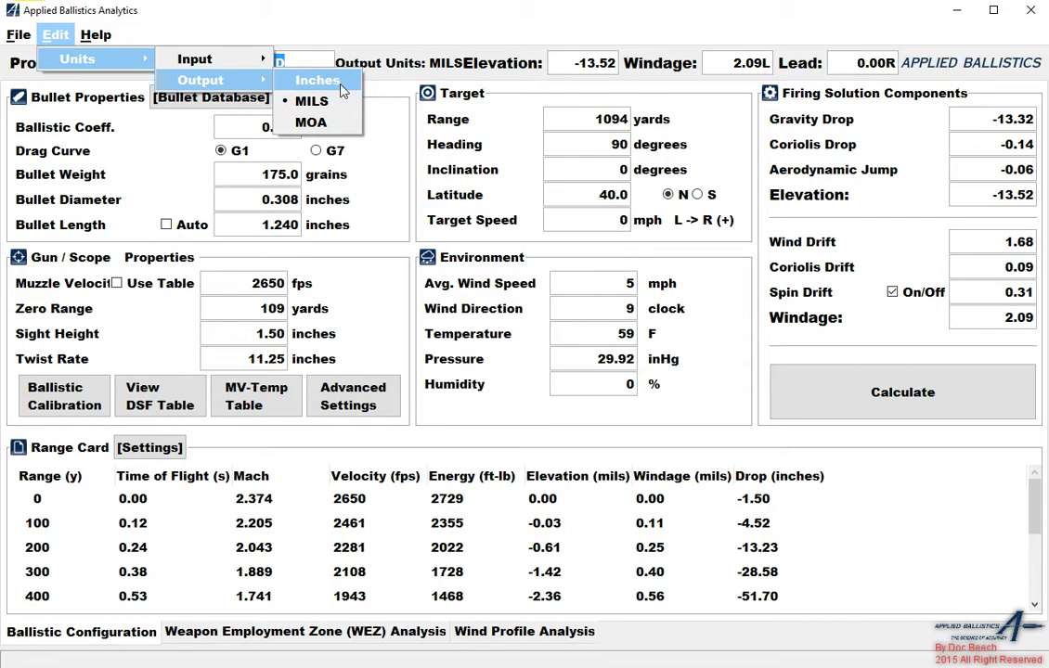
# Keep MILS output and enter 'Weapon' as the profile name in place of UNSAVED
pyautogui.click(409, 28)
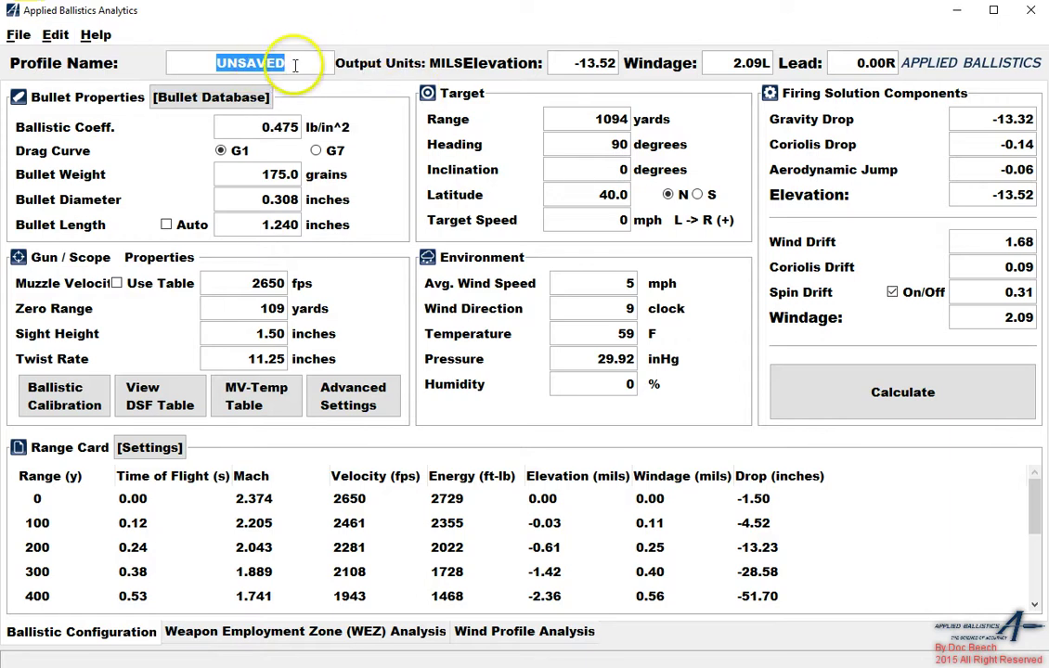
pyautogui.write('Weapon')
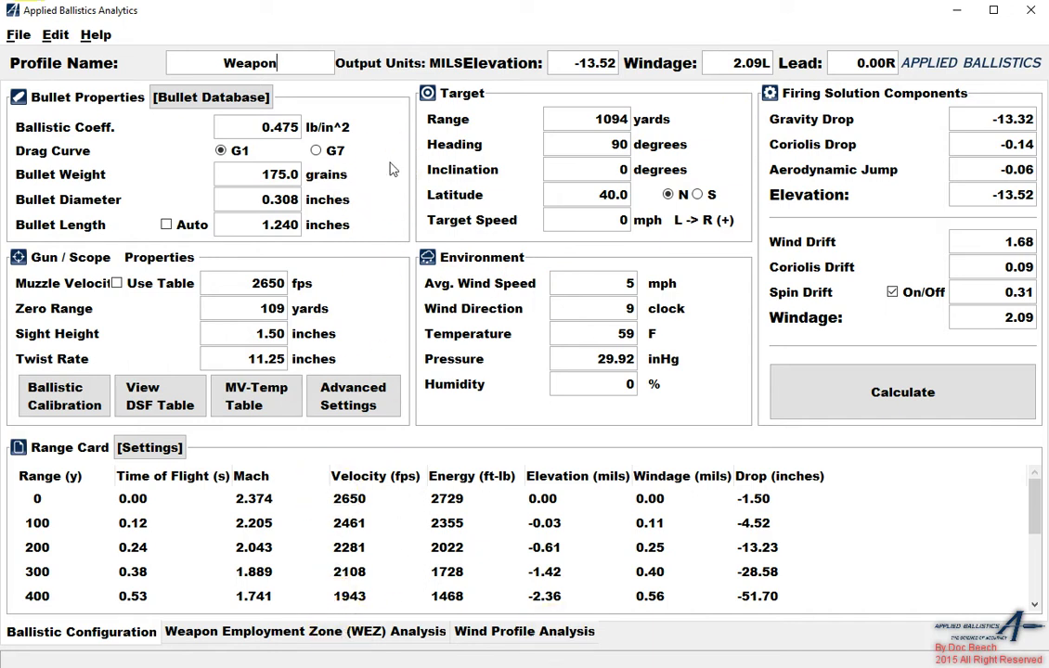
# Open the bullet database, enlarge its list, and browse the G7 and custom drag-curve bullets
pyautogui.click(247, 109)
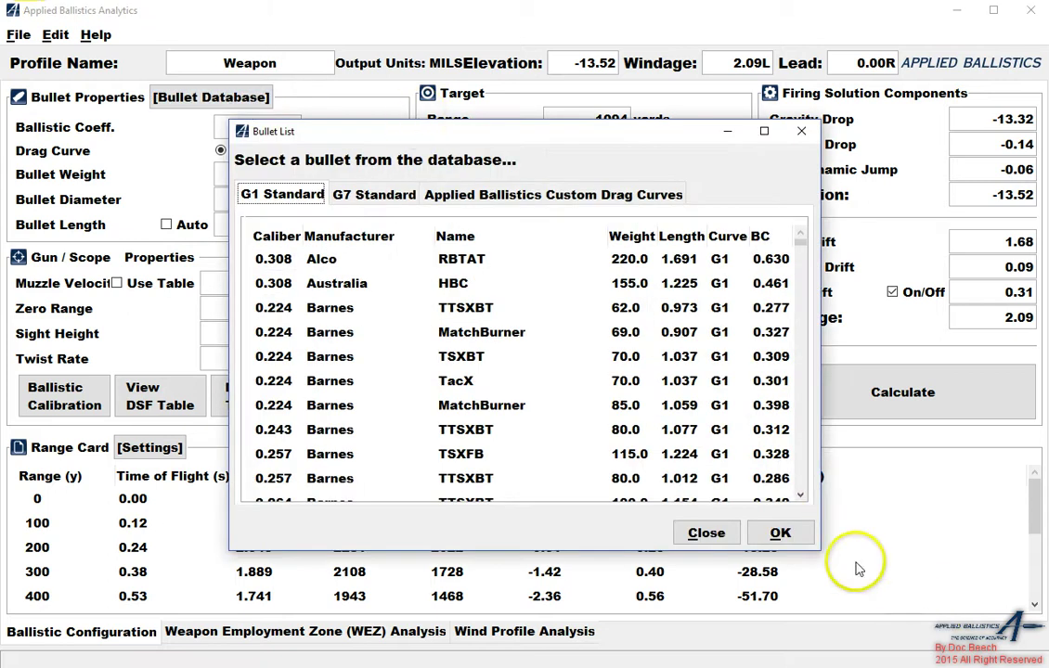
pyautogui.moveTo(819, 551); pyautogui.dragTo(898, 592)
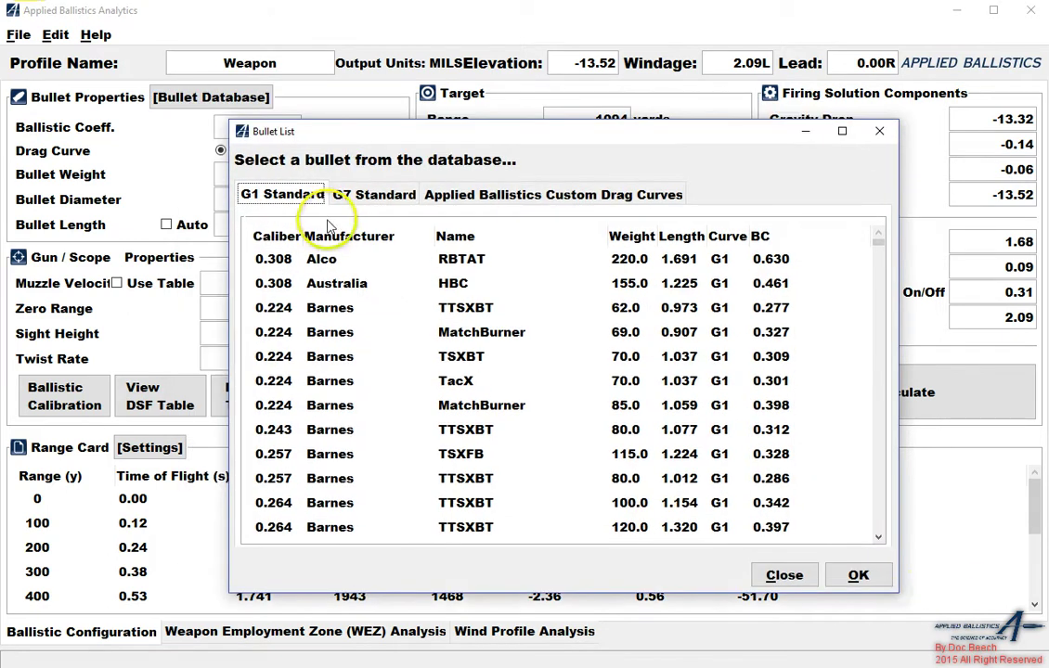
pyautogui.click(371, 195)
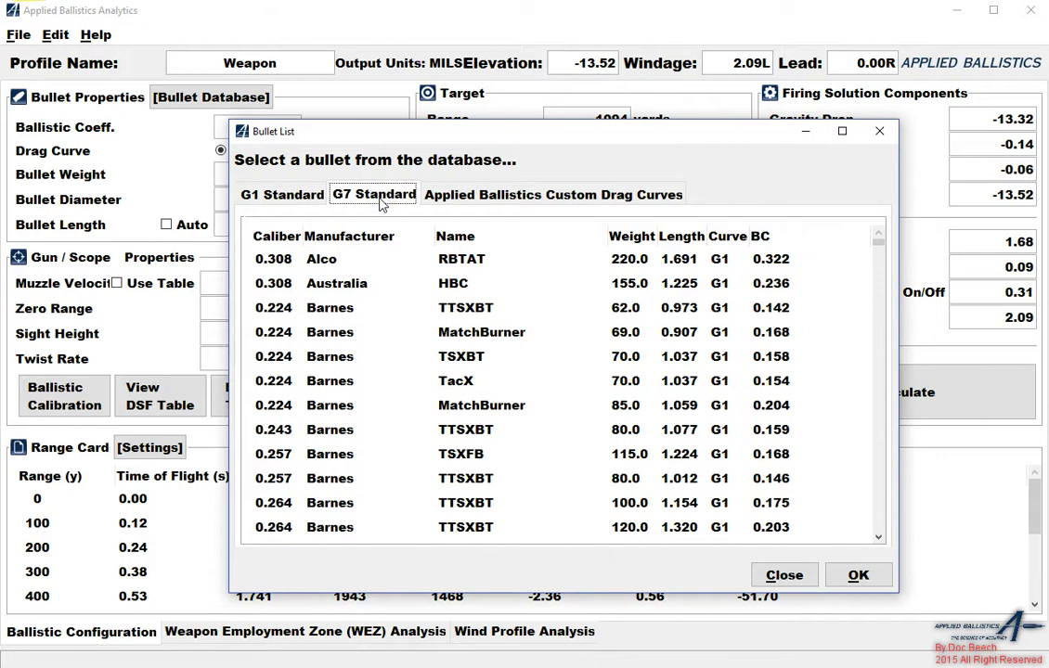
pyautogui.click(455, 193)
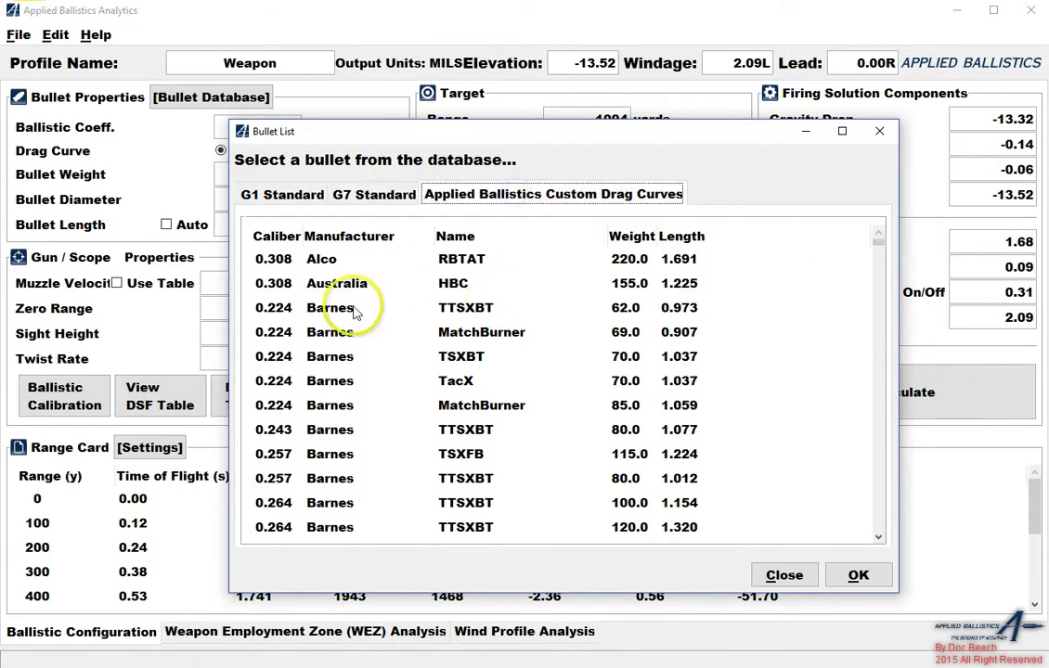
pyautogui.click(306, 281)
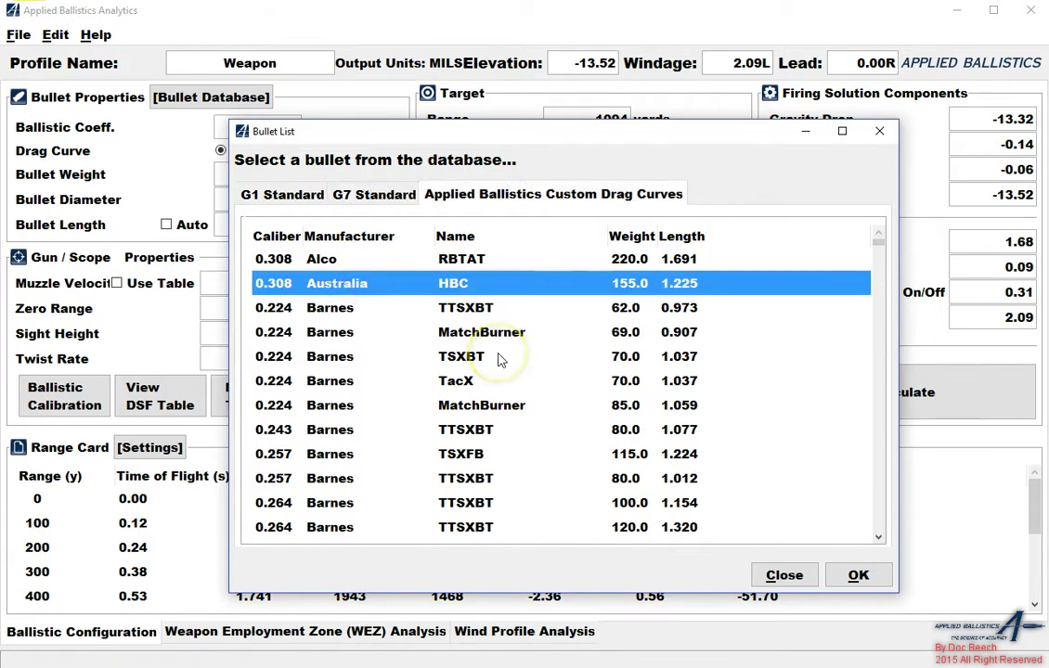
# Search the list for Berger with 'be' and highlight the 0.264 AR Hybrid
pyautogui.write('s')
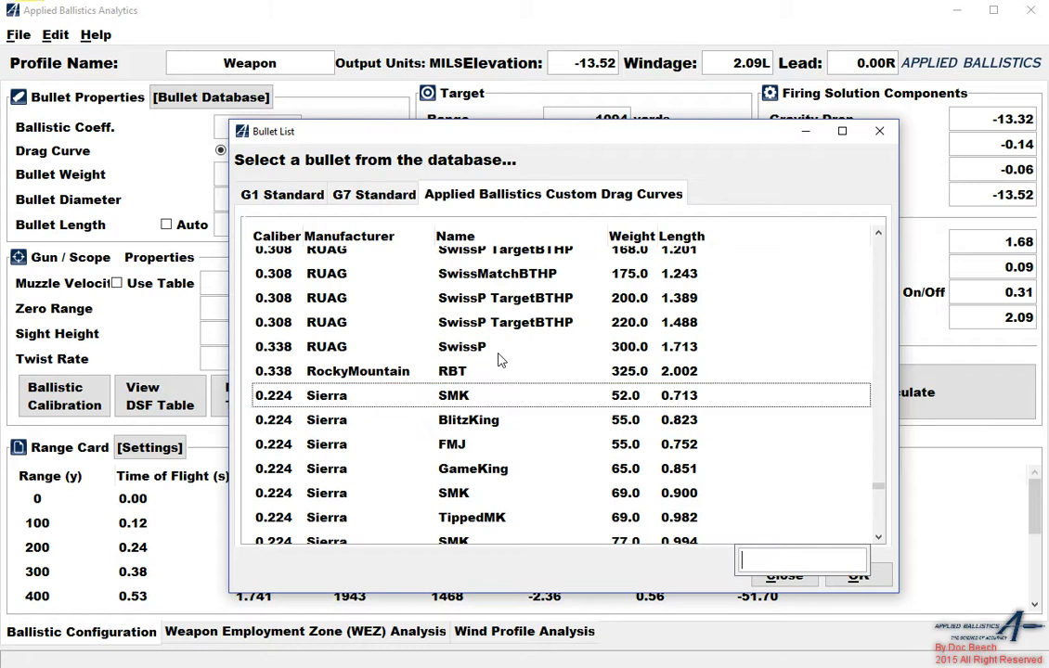
pyautogui.write('be')
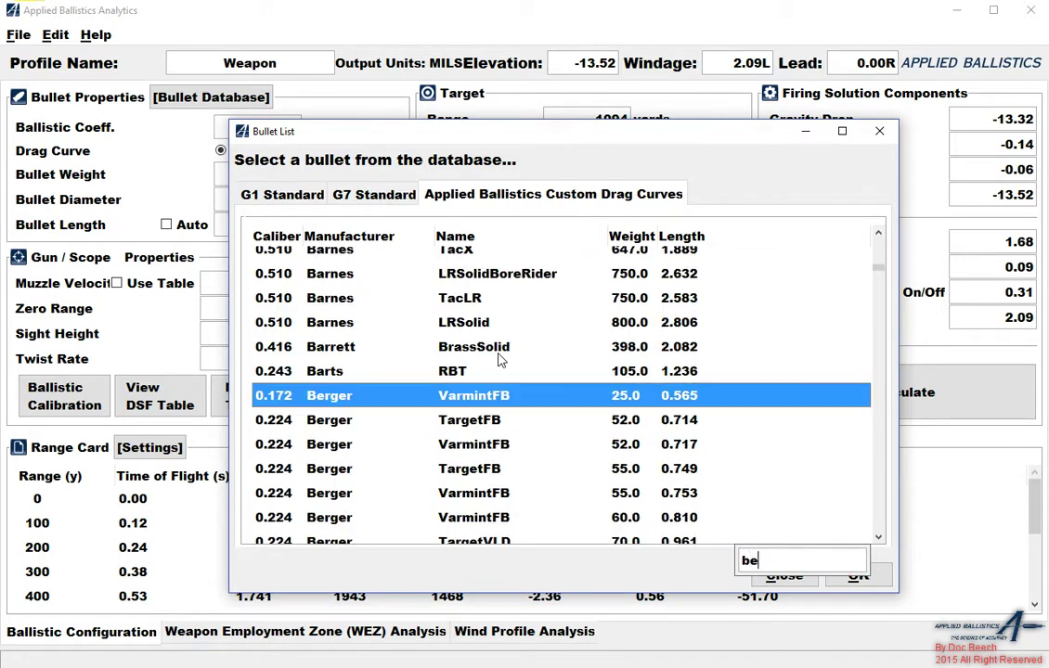
pyautogui.press('BackSpace')
pyautogui.press('BackSpace')
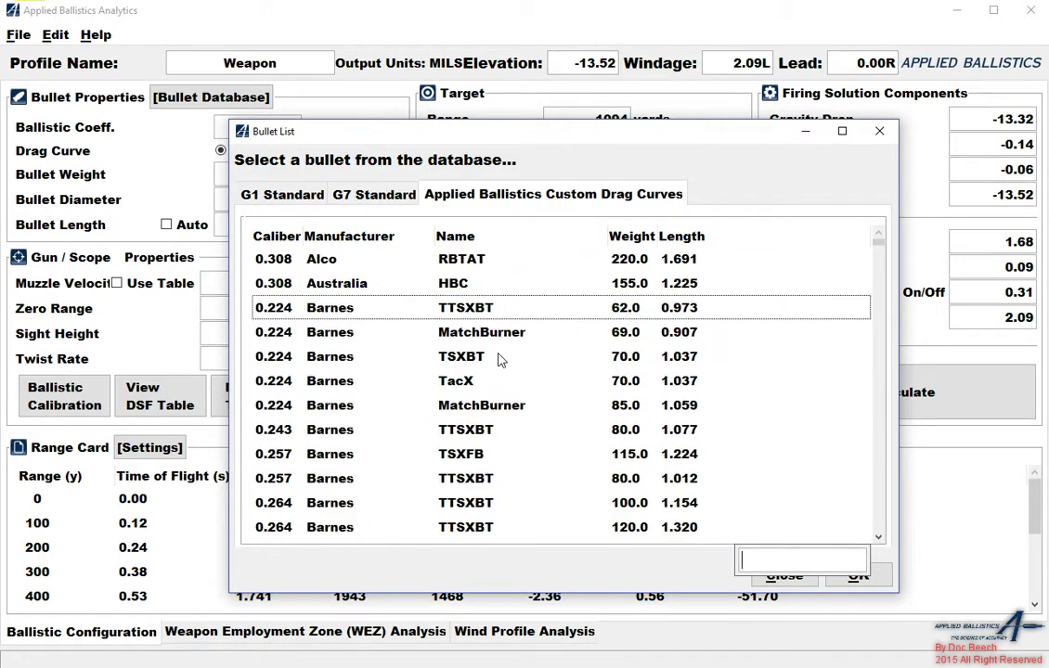
pyautogui.write('r')
pyautogui.press('BackSpace')
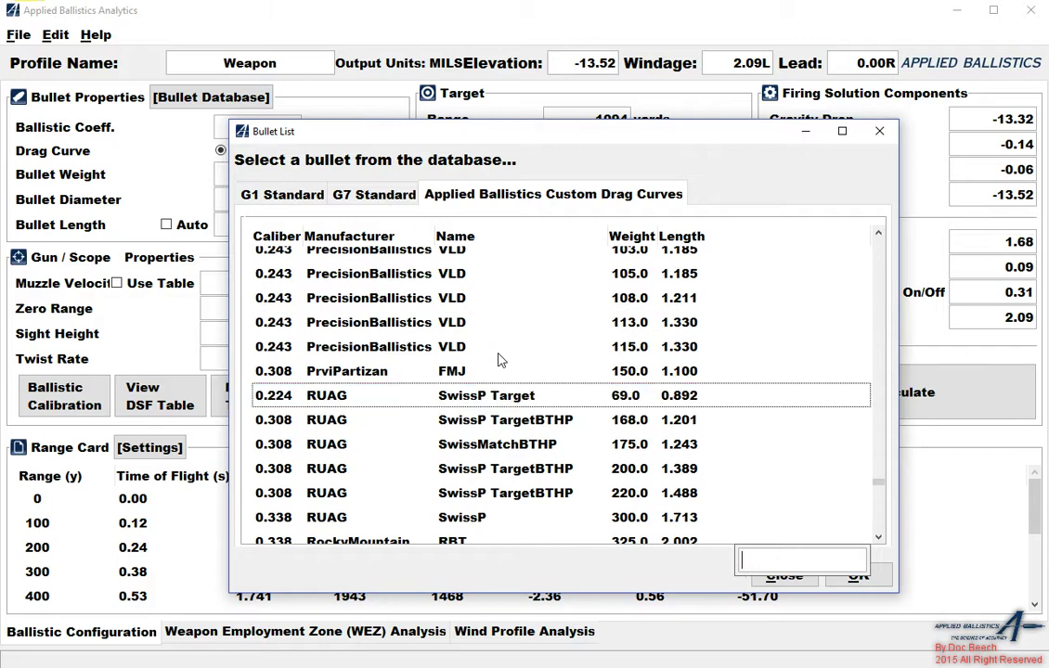
pyautogui.write('be')
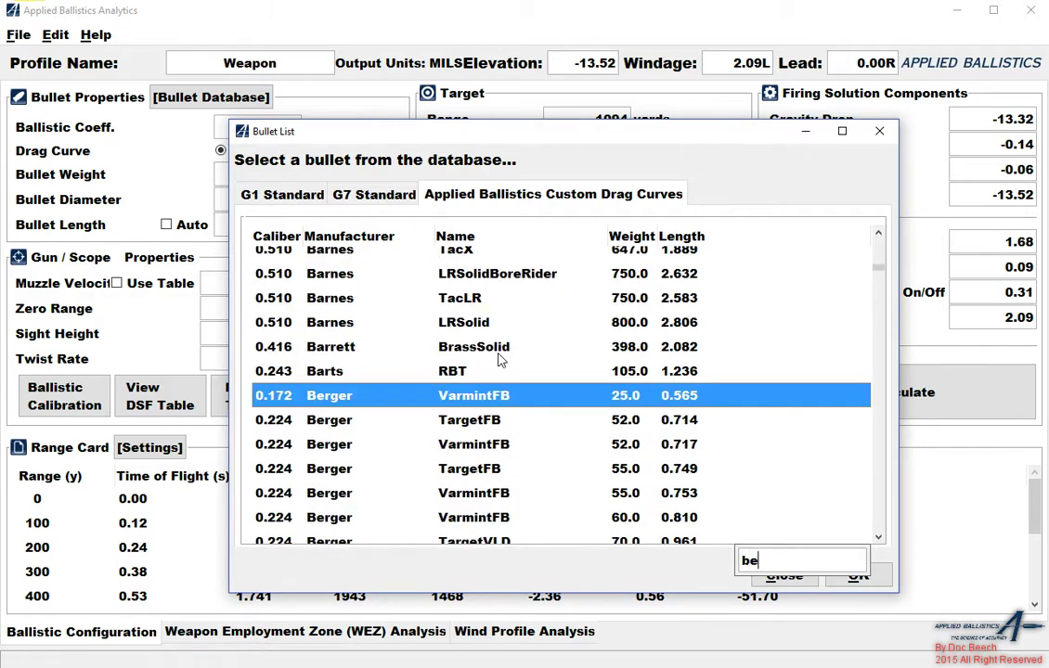
pyautogui.press('Down')
pyautogui.press('Down')
pyautogui.press('Down')
pyautogui.press('Down')
pyautogui.press('Down')
pyautogui.press('Down')
pyautogui.press('Down')
pyautogui.press('Down')
pyautogui.press('Down')
pyautogui.press('Down')
pyautogui.press('Down')
pyautogui.press('Down')
pyautogui.press('Down')
pyautogui.press('Down')
pyautogui.press('Down')
pyautogui.press('Down')
pyautogui.press('Down')
pyautogui.press('Down')
pyautogui.press('Down')
pyautogui.press('Down')
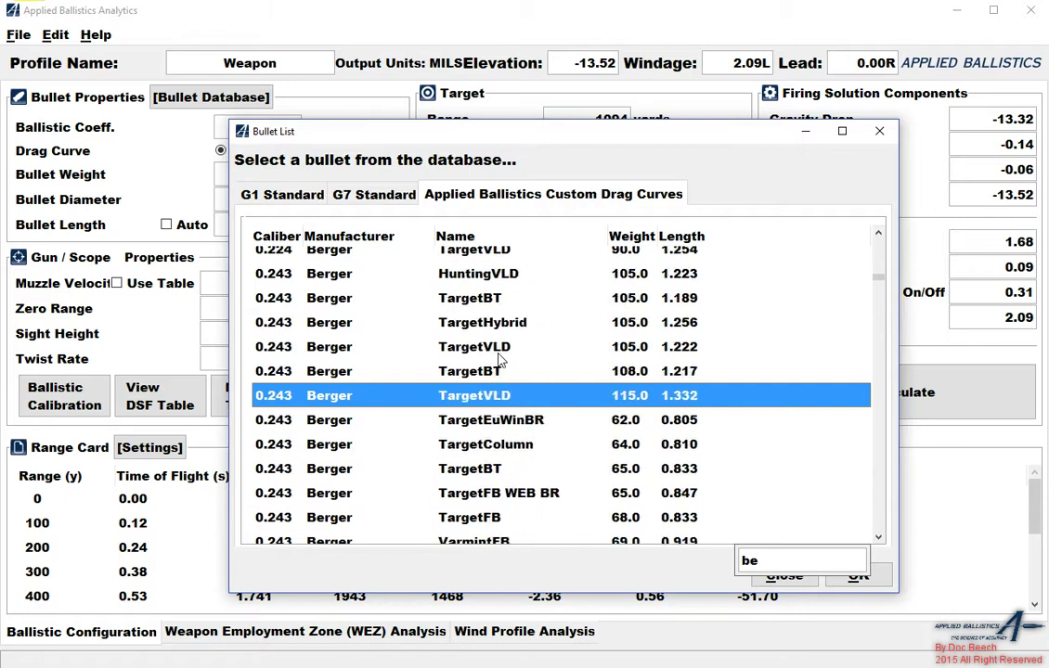
pyautogui.press('Down')
pyautogui.press('Down')
pyautogui.press('Down')
pyautogui.press('Down')
pyautogui.press('Down')
pyautogui.press('Down')
pyautogui.press('Down')
pyautogui.press('Down')
pyautogui.press('Down')
pyautogui.press('Down')
pyautogui.press('Down')
pyautogui.press('Down')
pyautogui.press('Down')
pyautogui.press('Down')
pyautogui.press('Down')
pyautogui.click(492, 396)
# Select the 0.264 Berger AR Hybrid 130.0 and accept it, overwriting the current bullet
pyautogui.click(750, 562)
pyautogui.press('BackSpace')
pyautogui.press('BackSpace')
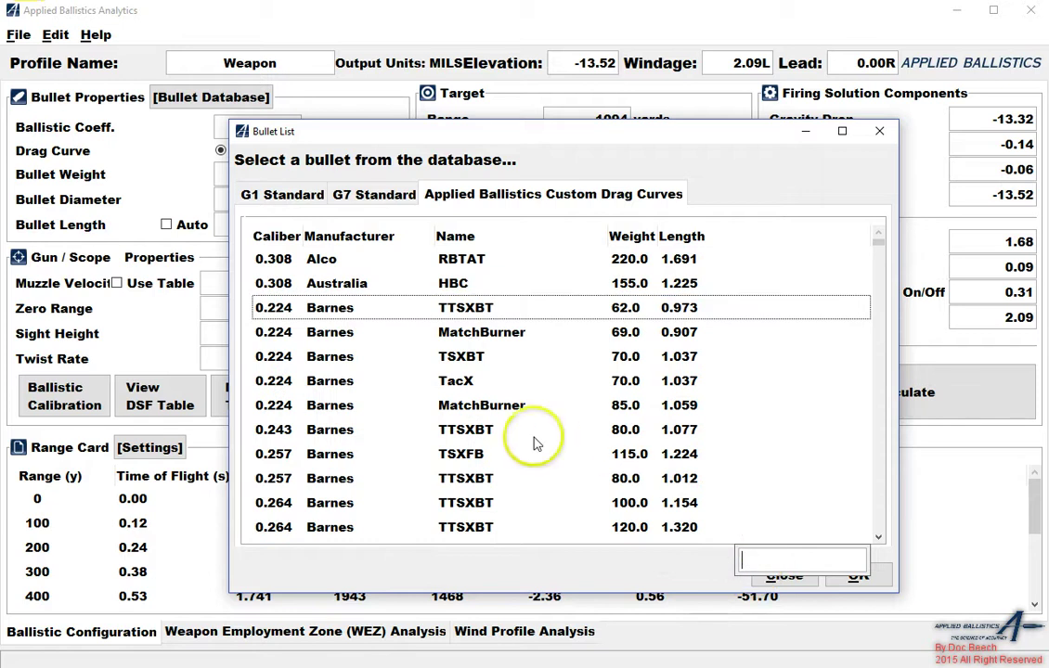
pyautogui.write('be')
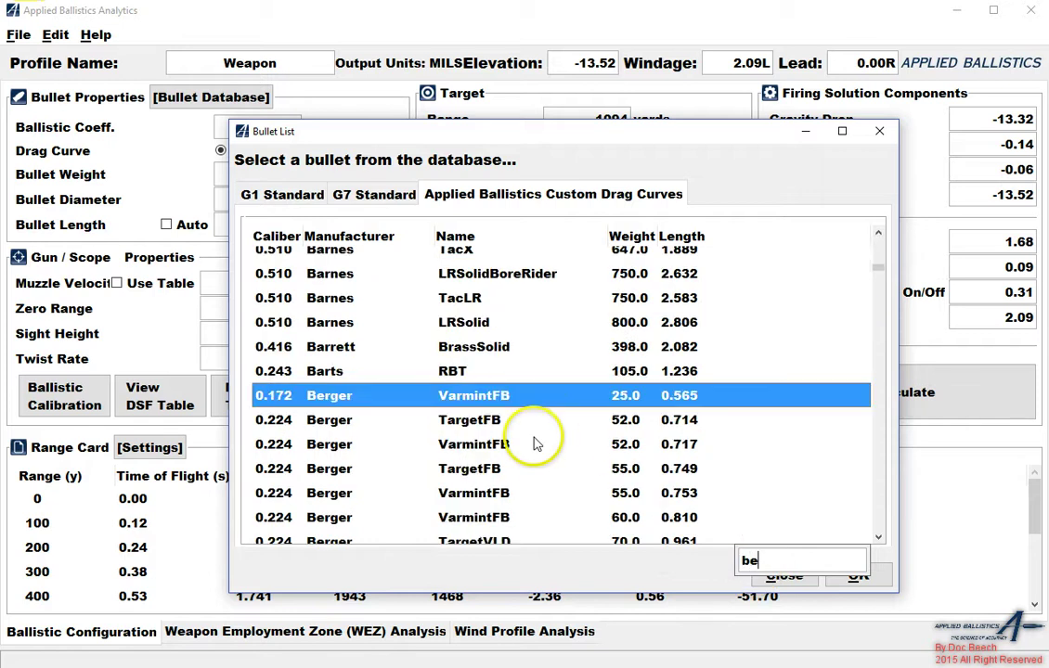
pyautogui.scroll(-3, 464, 417)
pyautogui.click(402, 398)
pyautogui.scroll(-8, 402, 399)
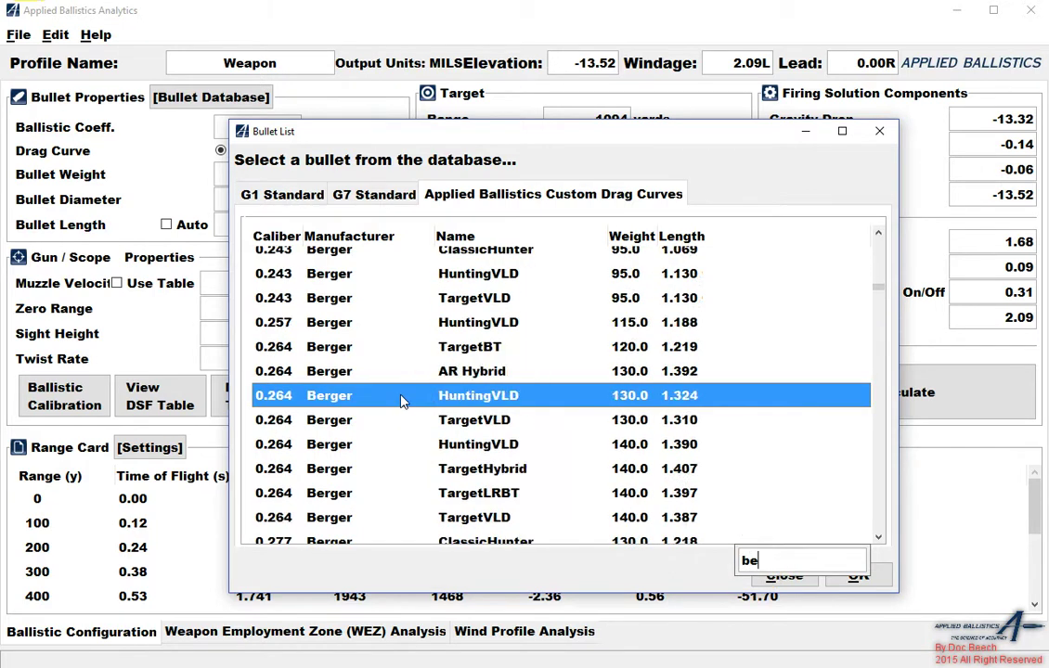
pyautogui.scroll(2, 422, 367)
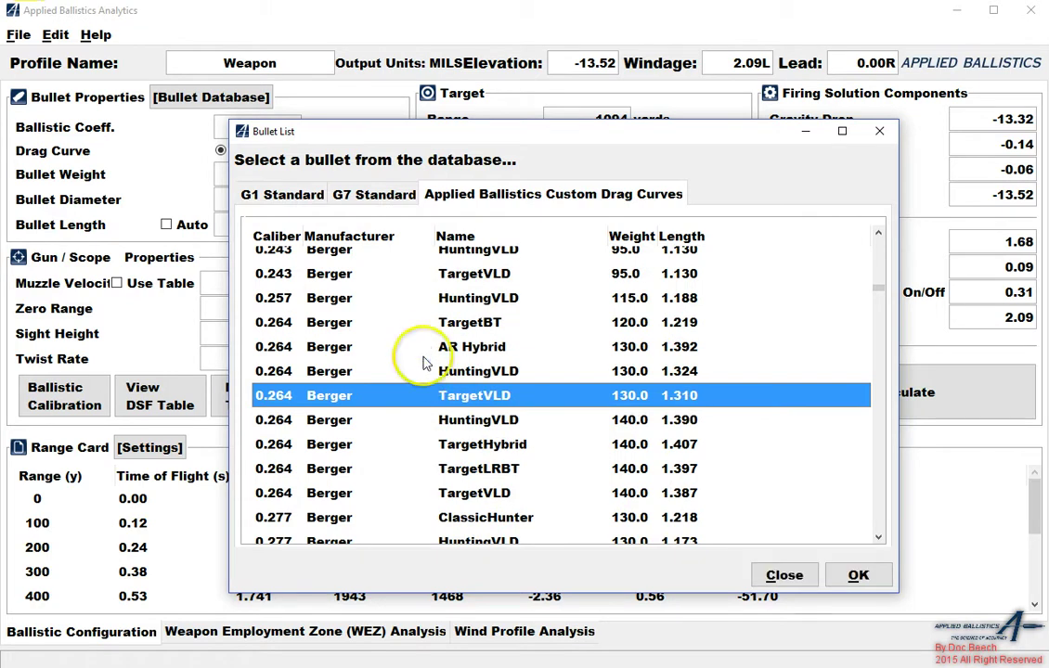
pyautogui.click(422, 348)
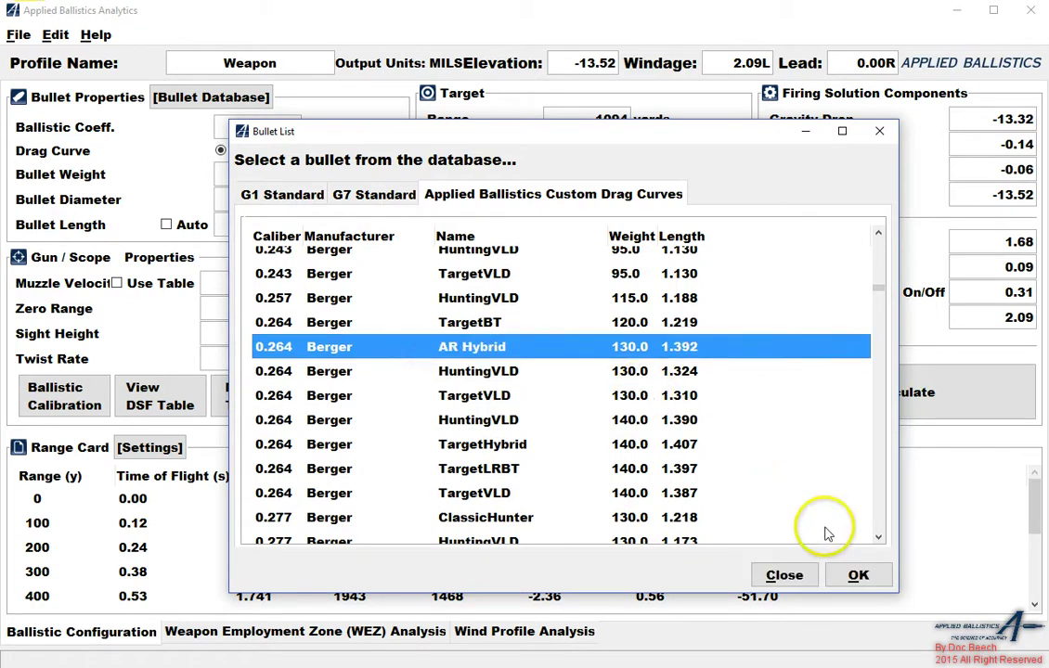
pyautogui.click(858, 576)
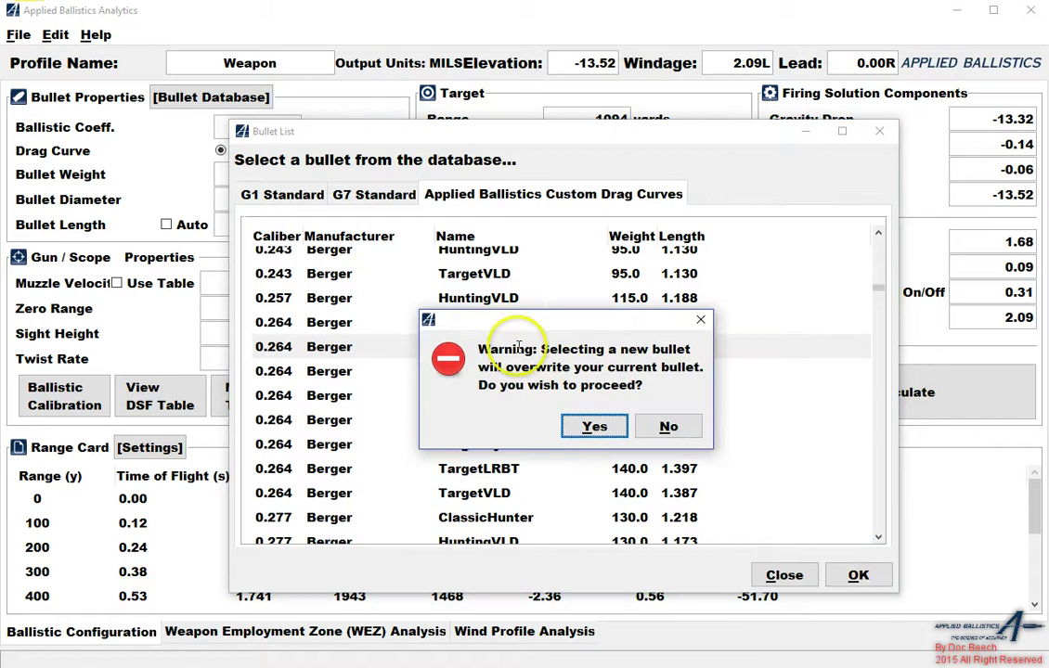
pyautogui.click(594, 427)
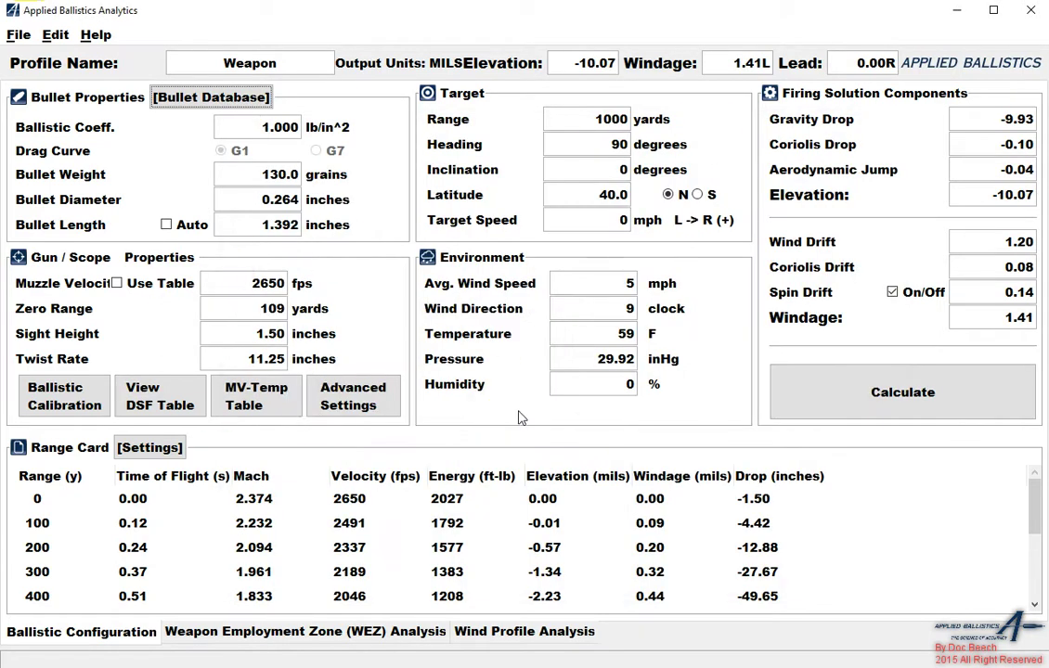
# Toggle Auto bullet length on and off, changing the length from 1.392 to 1.109 inches
pyautogui.click(287, 340)
pyautogui.click(166, 225)
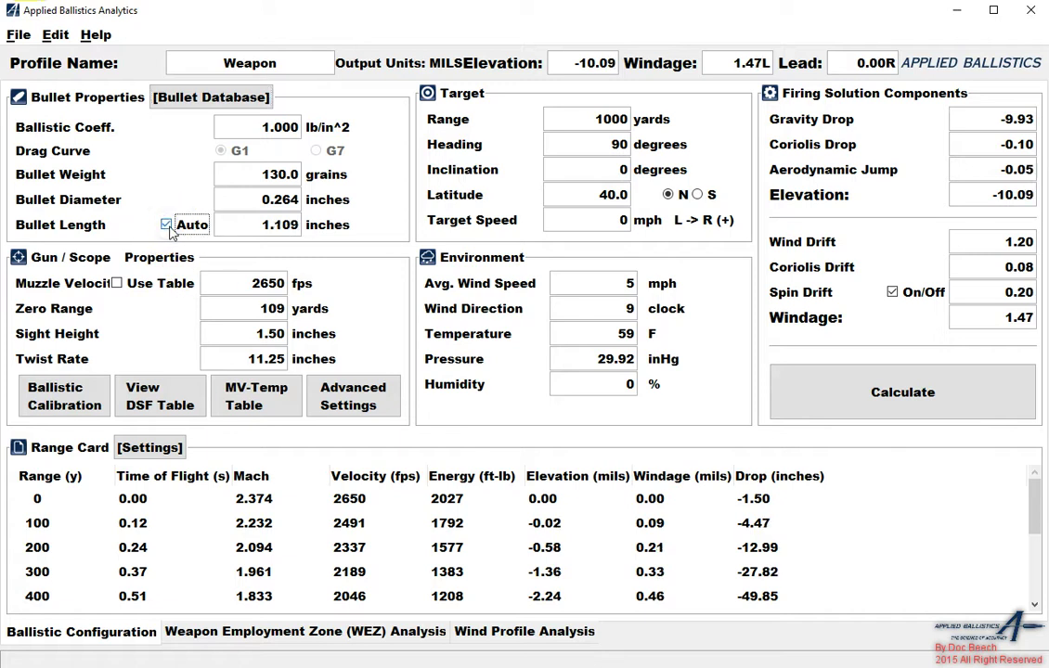
pyautogui.click(166, 225)
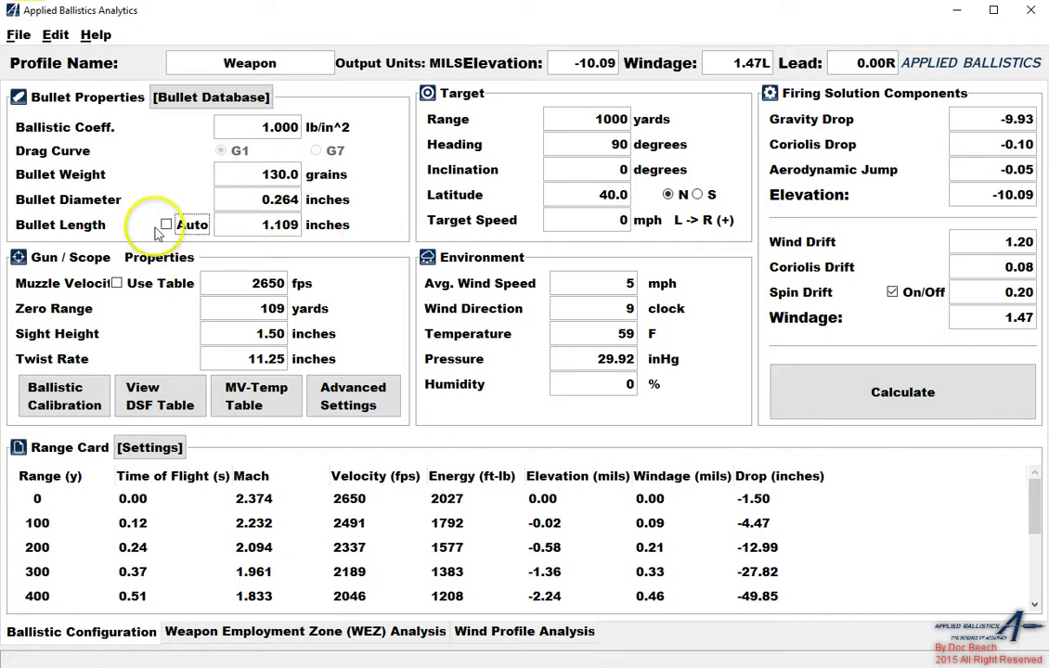
# Reload the 0.264 Berger AR Hybrid from the database, restoring the 1.392-inch length
pyautogui.click(246, 105)
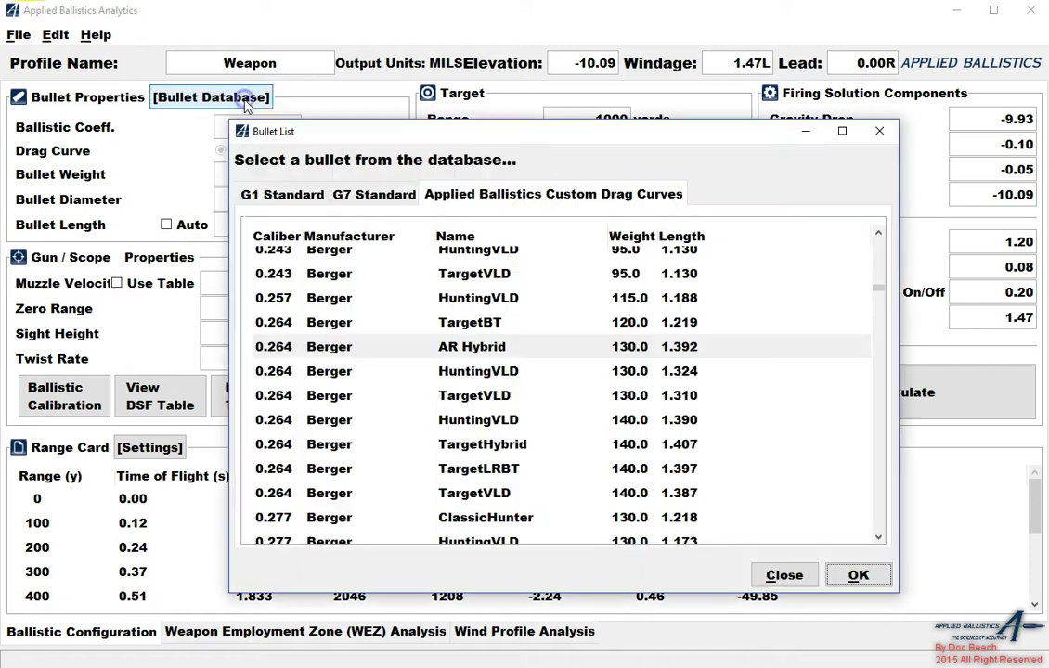
pyautogui.click(429, 351)
pyautogui.click(857, 576)
pyautogui.click(592, 425)
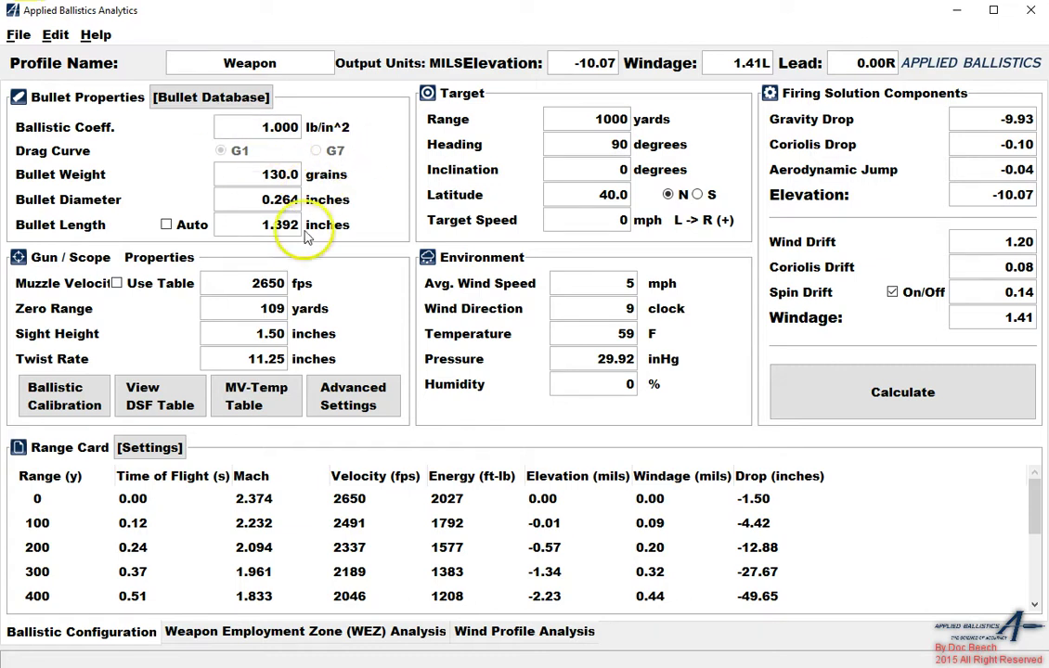
pyautogui.click(243, 283)
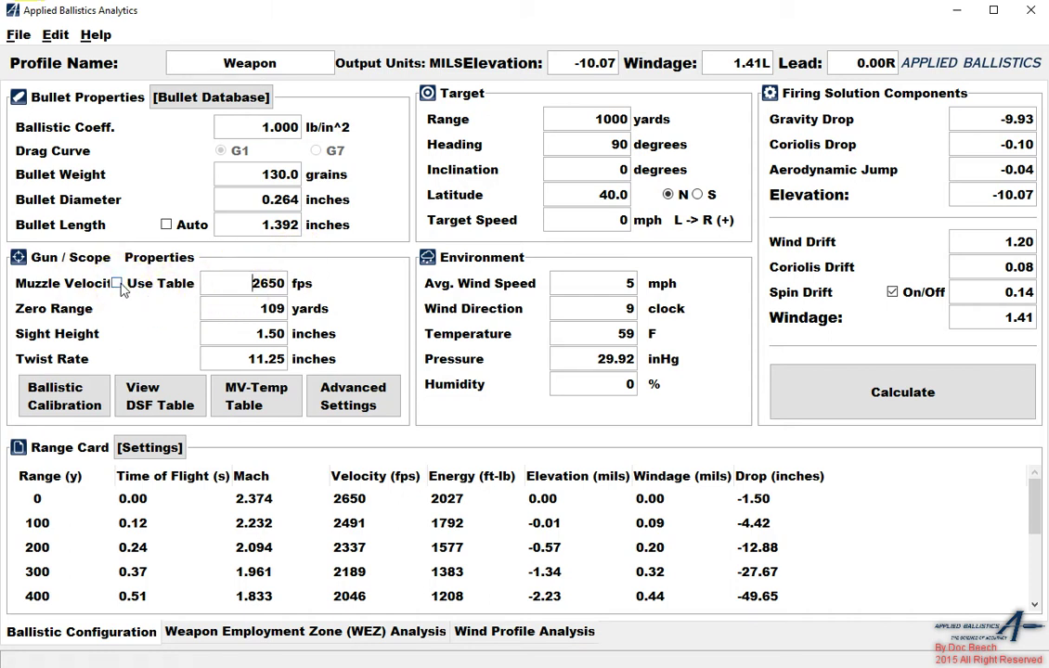
# Check the MV-Temp table, then enter 2900 fps muzzle velocity, 100-yard zero and 8-inch twist
pyautogui.click(264, 407)
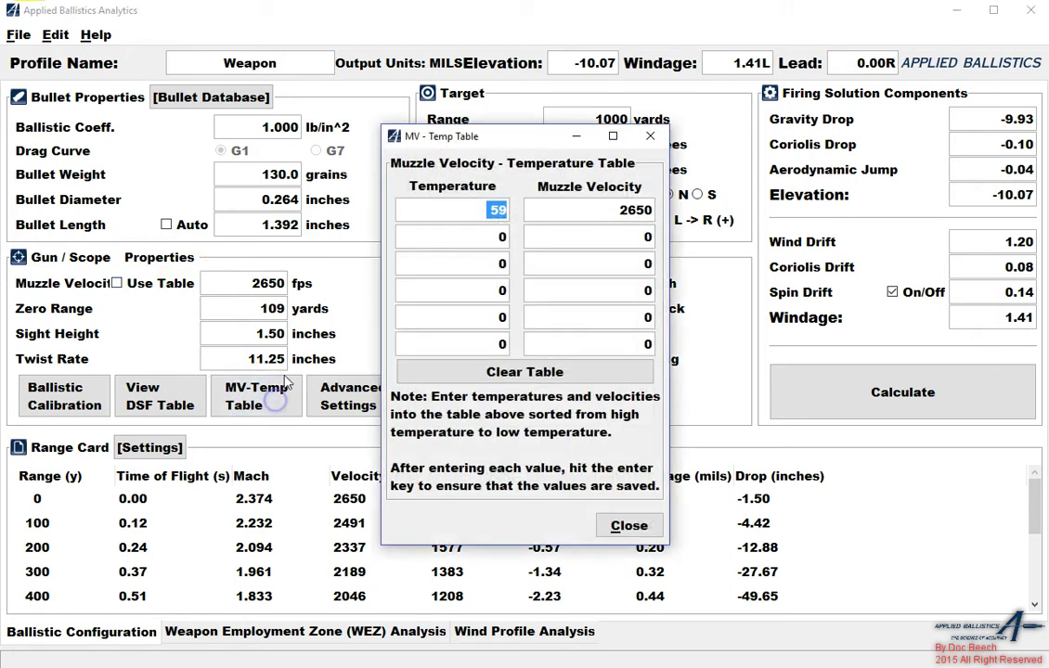
pyautogui.click(629, 527)
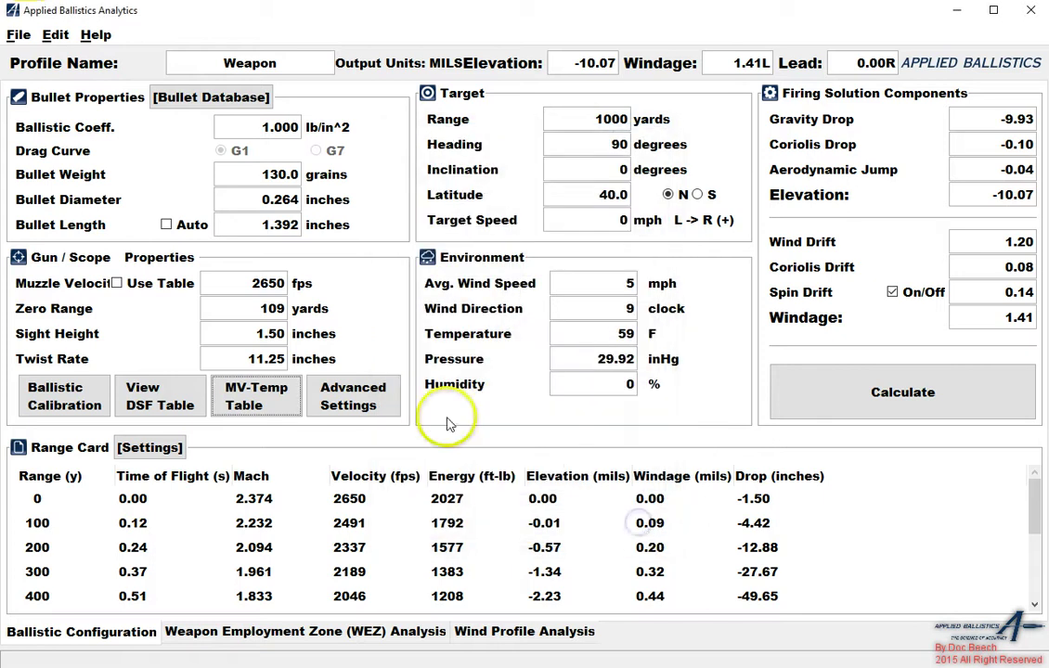
pyautogui.doubleClick(267, 283)
pyautogui.write('2900')
pyautogui.press('Tab')
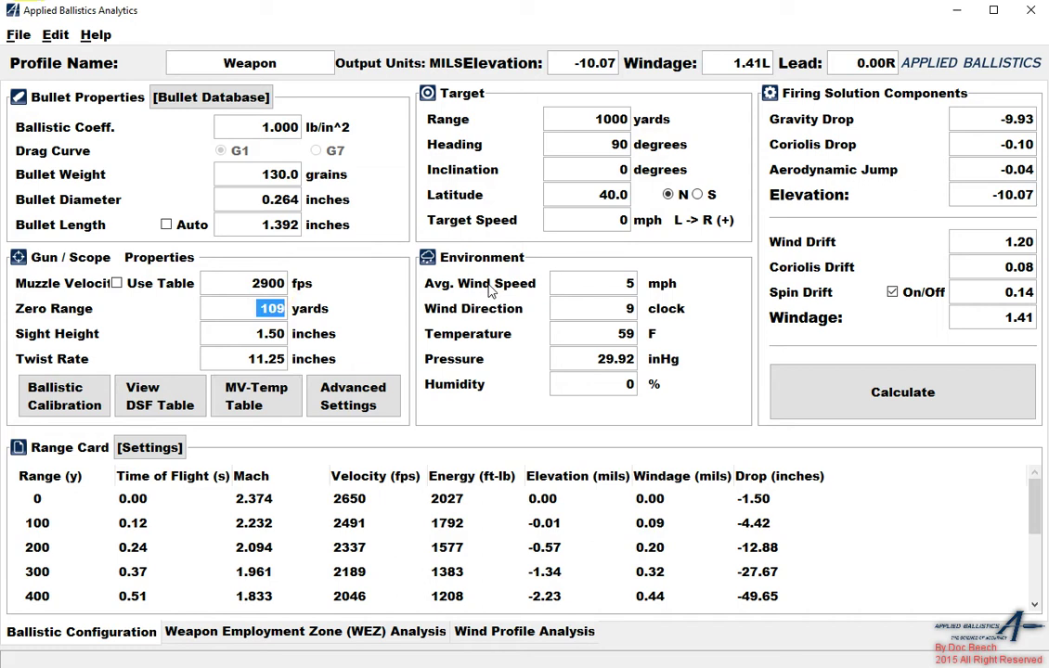
pyautogui.write('100')
pyautogui.press('Tab')
pyautogui.press('Tab')
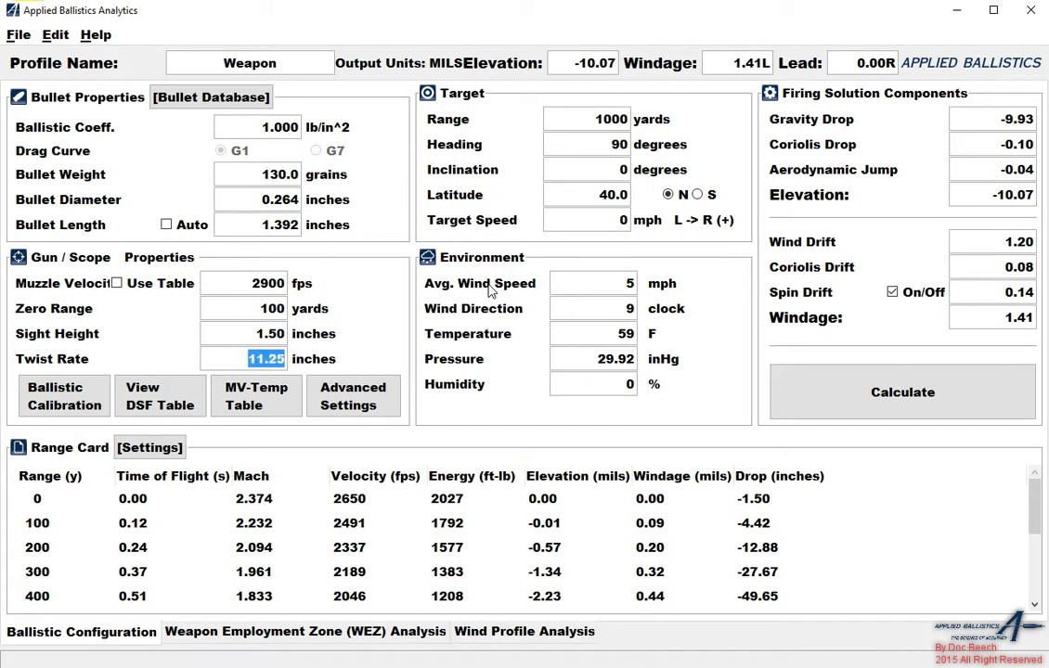
pyautogui.write('8')
pyautogui.press('Tab')
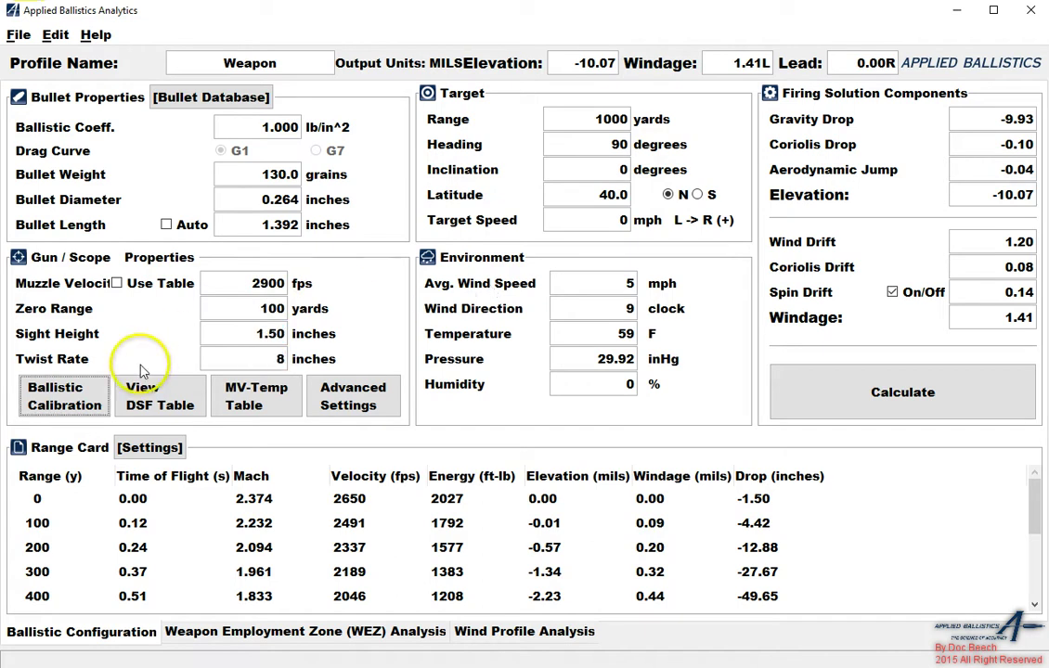
pyautogui.click(60, 395)
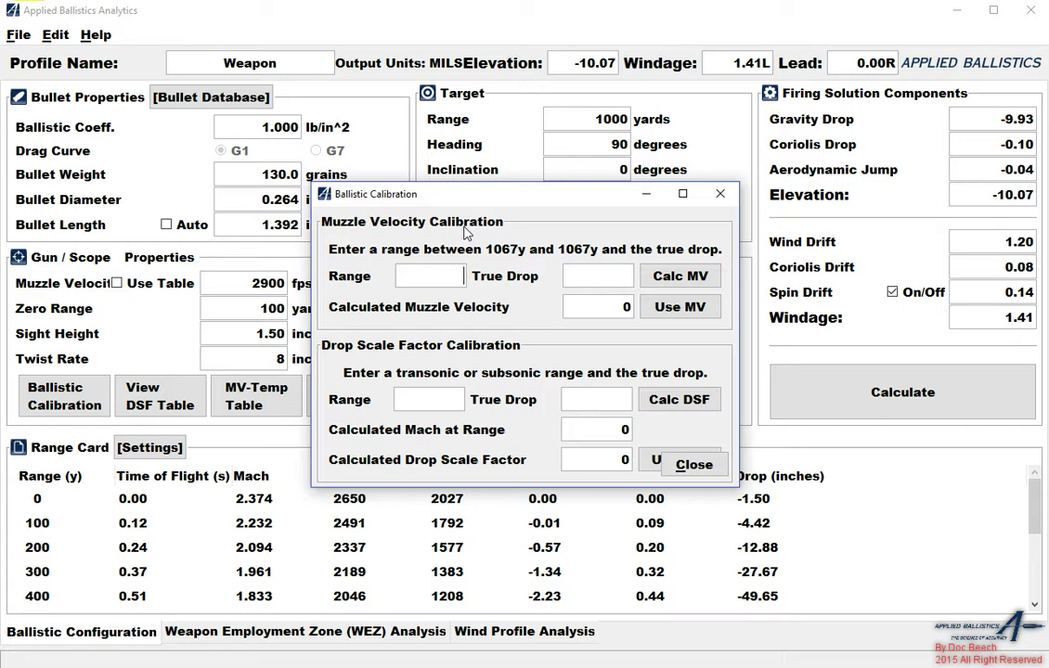
pyautogui.click(555, 239)
pyautogui.click(620, 282)
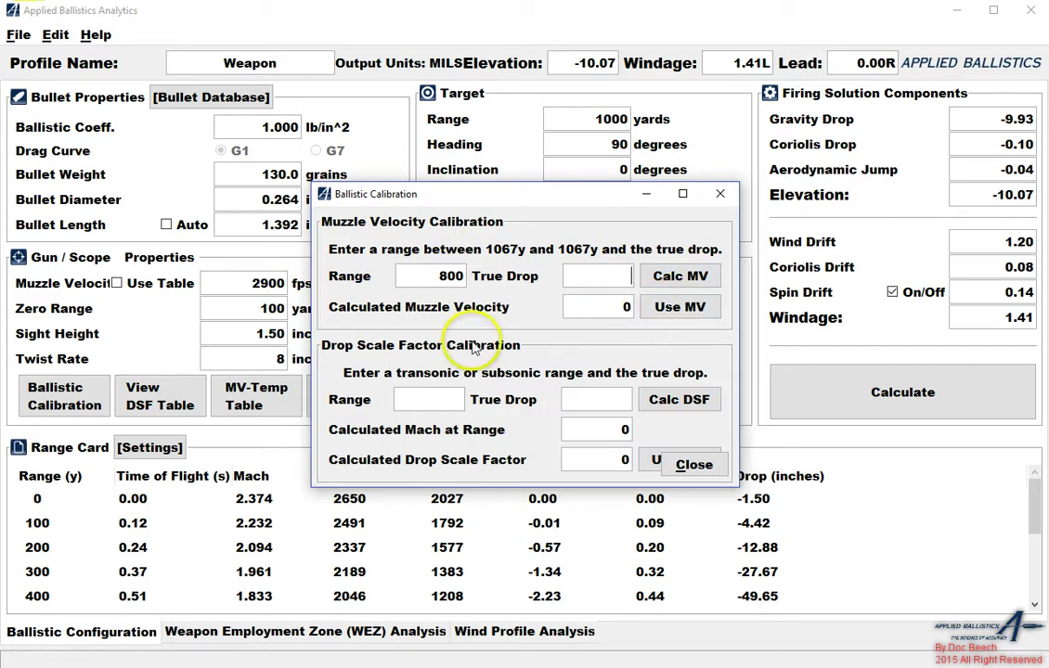
pyautogui.click(437, 399)
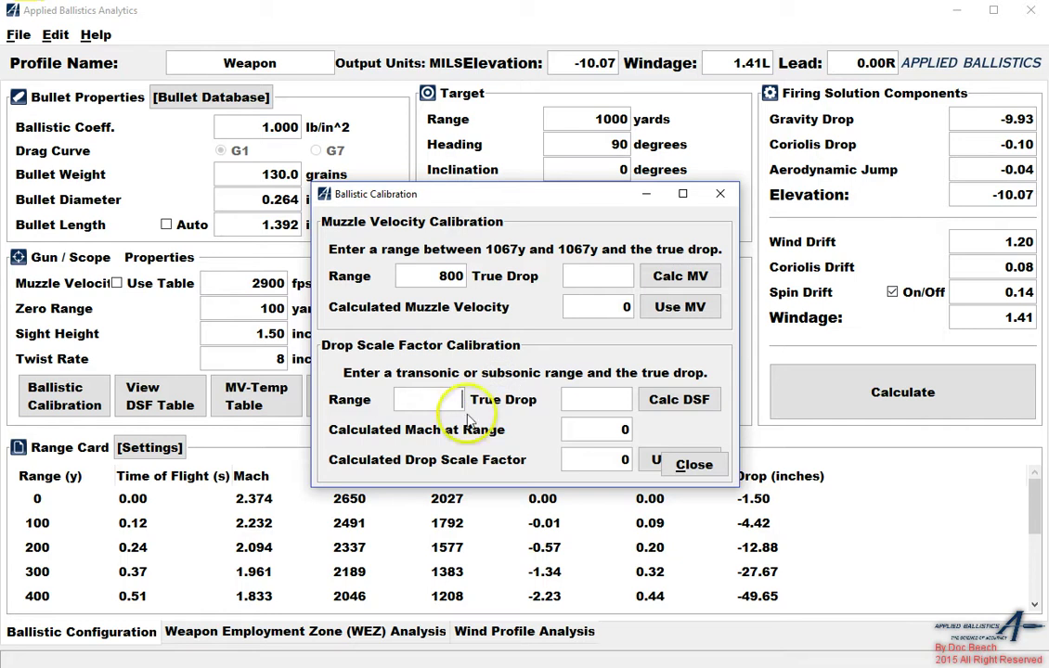
pyautogui.click(694, 464)
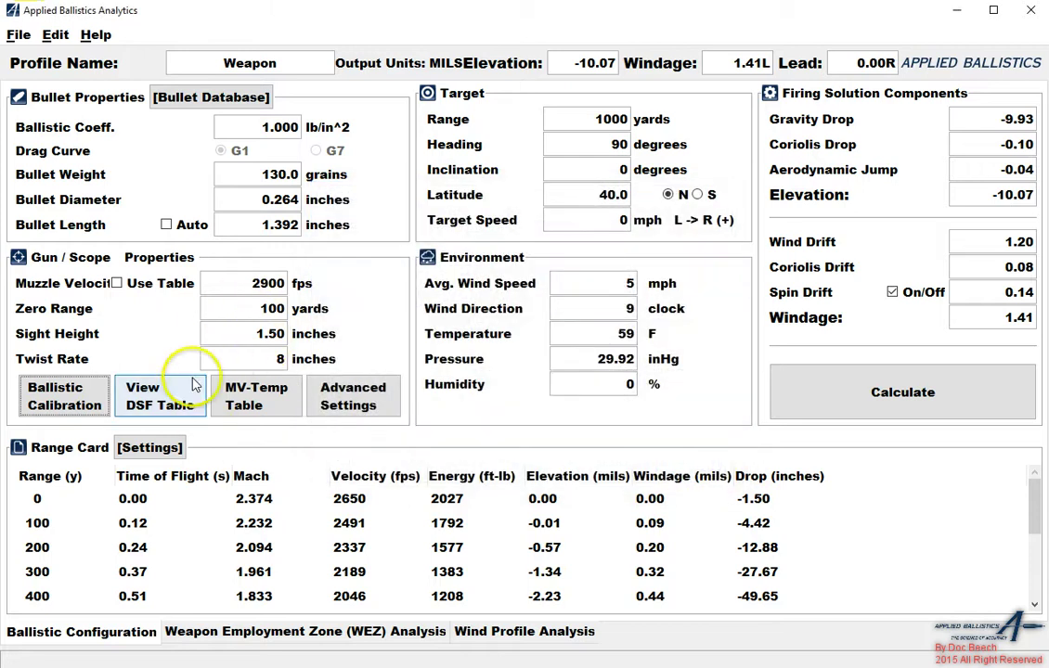
pyautogui.click(195, 401)
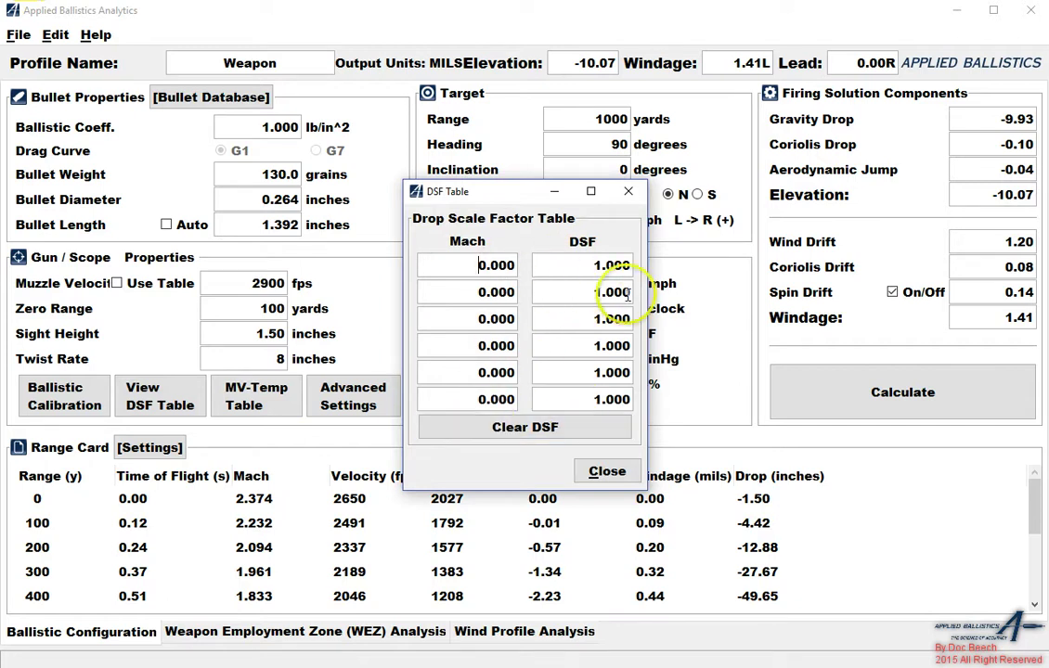
pyautogui.click(608, 481)
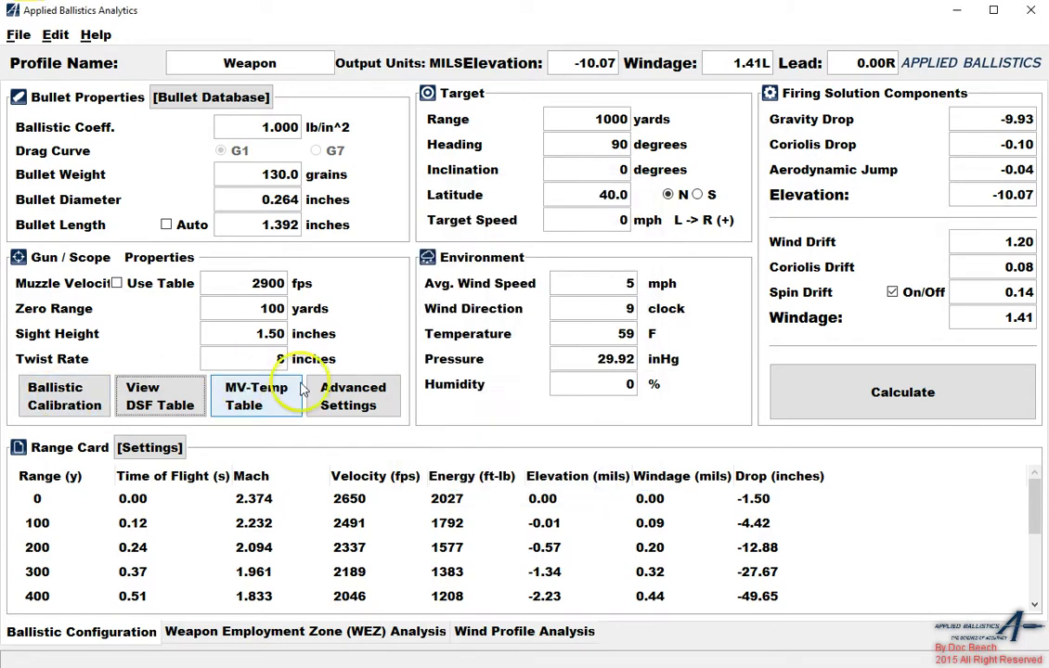
# In Gun/Scope Advanced Settings, keep sight-in disabled, offsets 0.00 and scale factors 1.000, then close
pyautogui.click(327, 397)
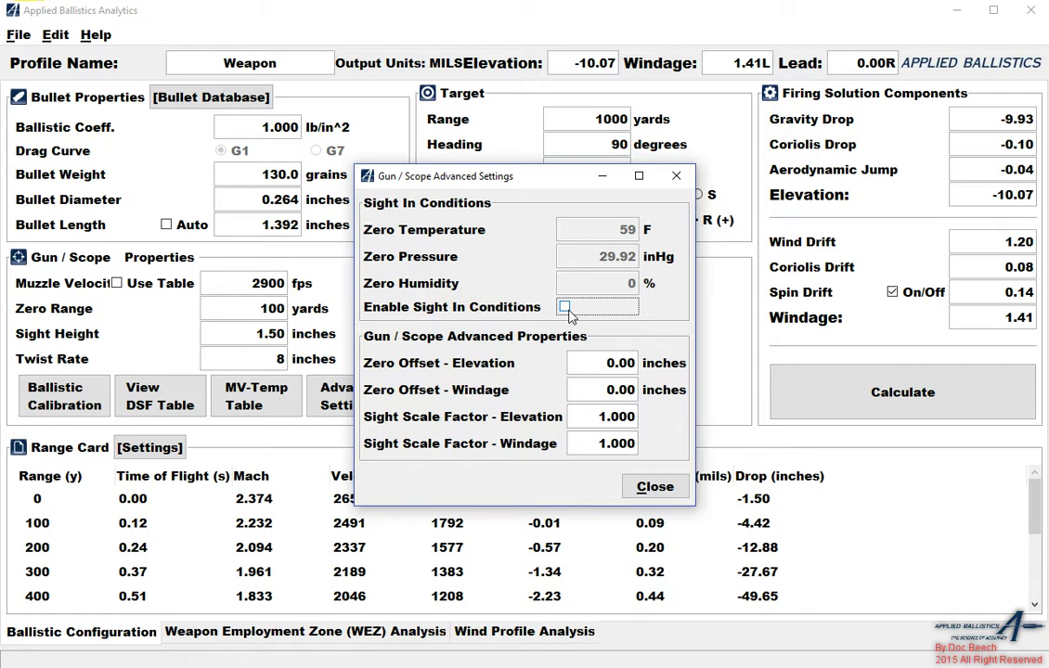
pyautogui.click(565, 307)
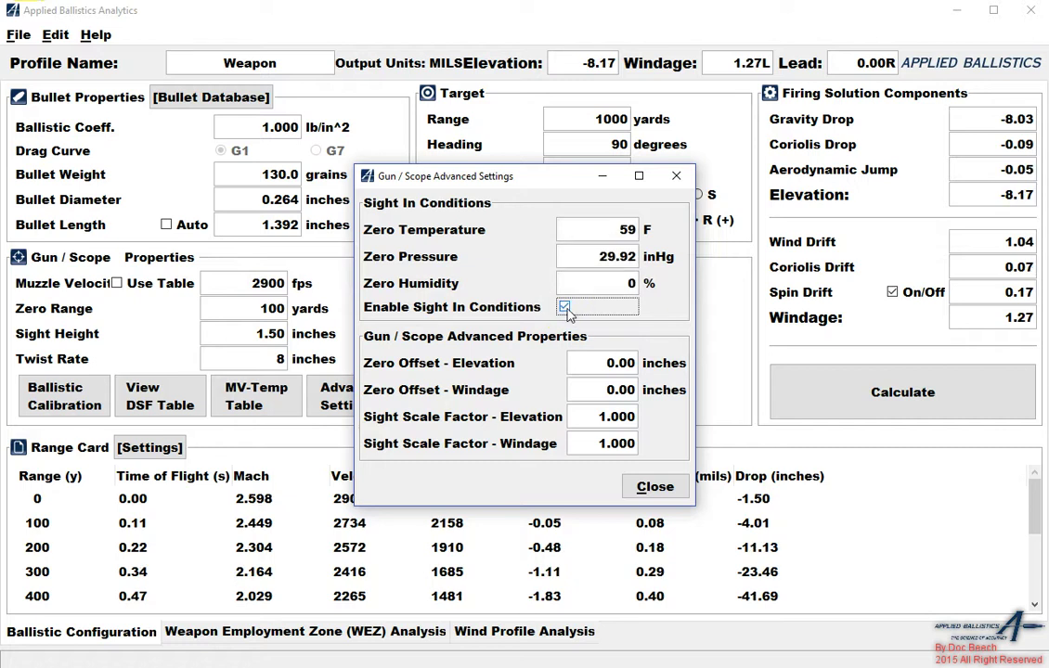
pyautogui.click(566, 307)
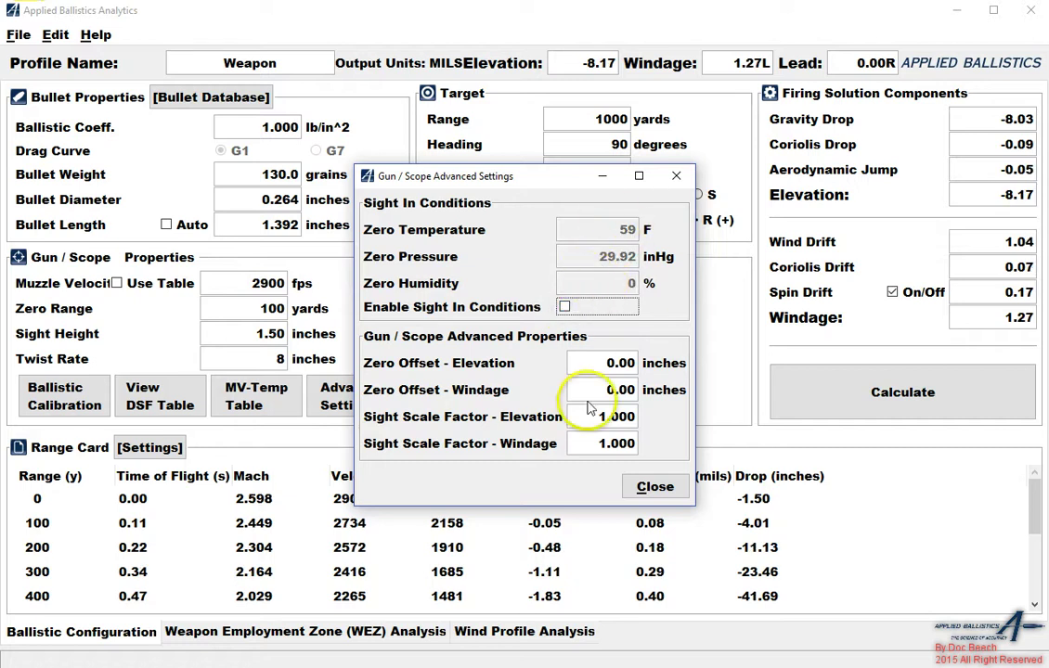
pyautogui.doubleClick(616, 363)
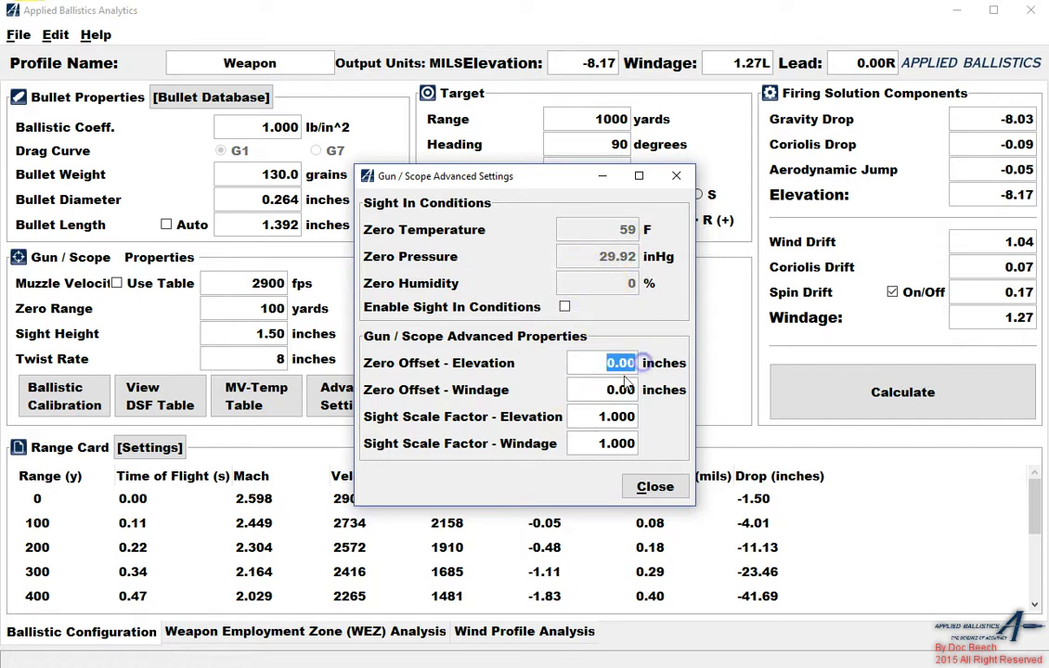
pyautogui.doubleClick(618, 390)
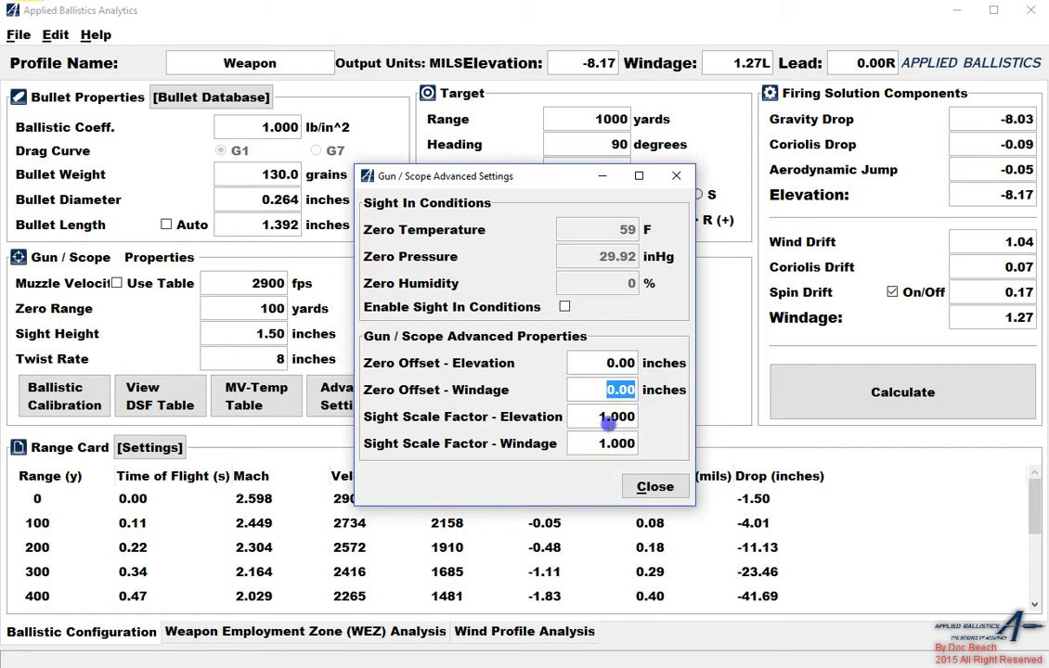
pyautogui.doubleClick(631, 420)
pyautogui.doubleClick(603, 443)
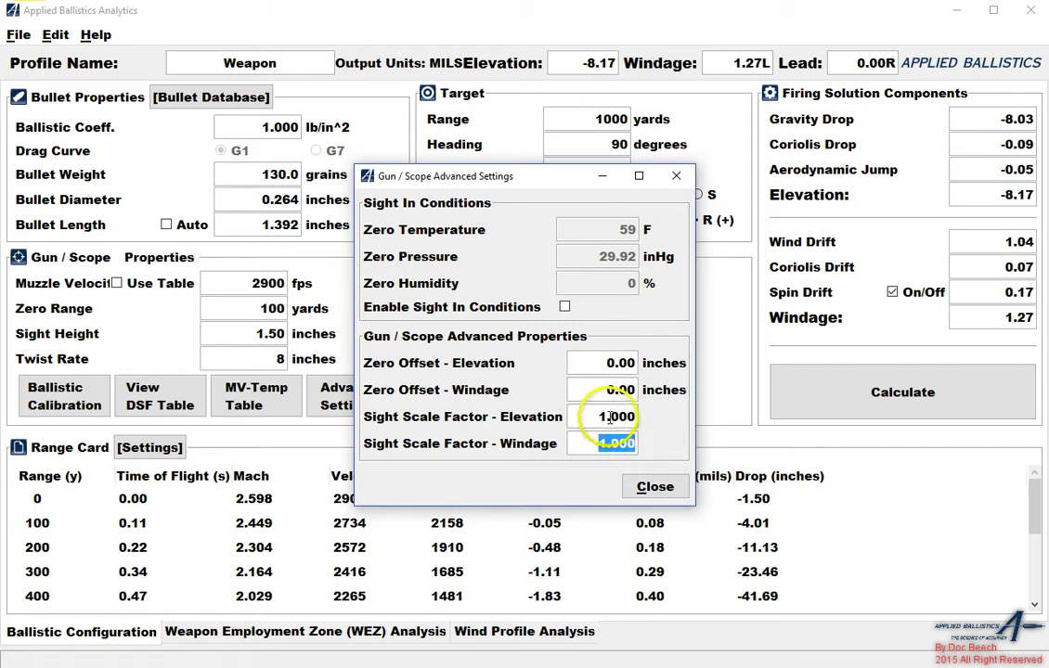
pyautogui.click(640, 489)
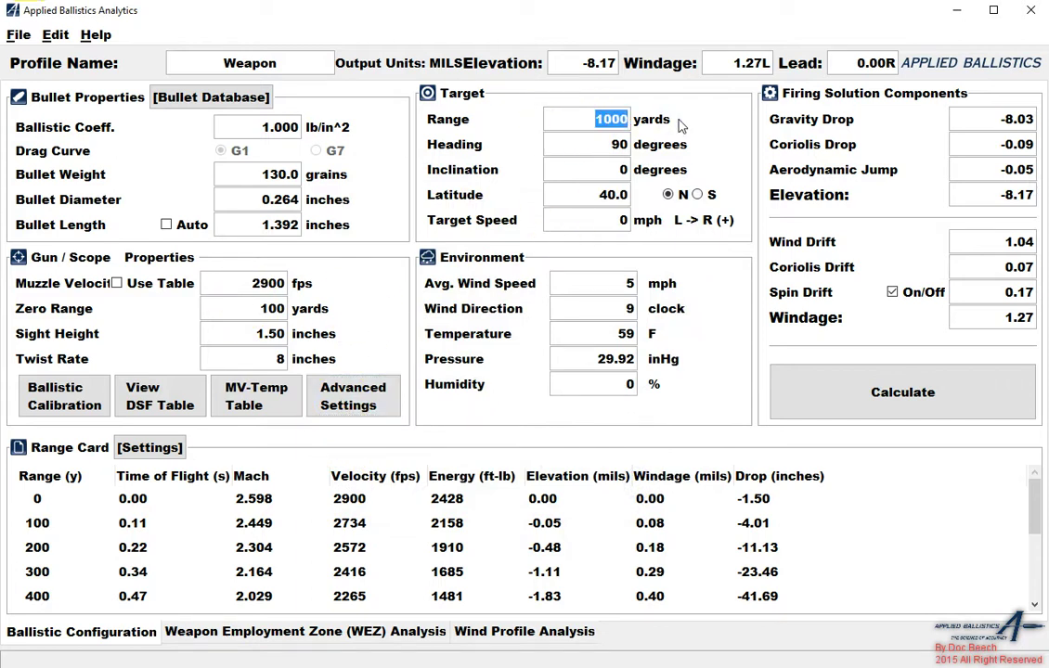
# Set the range to 1600 yards and recalculate with heading 0
pyautogui.write('1')
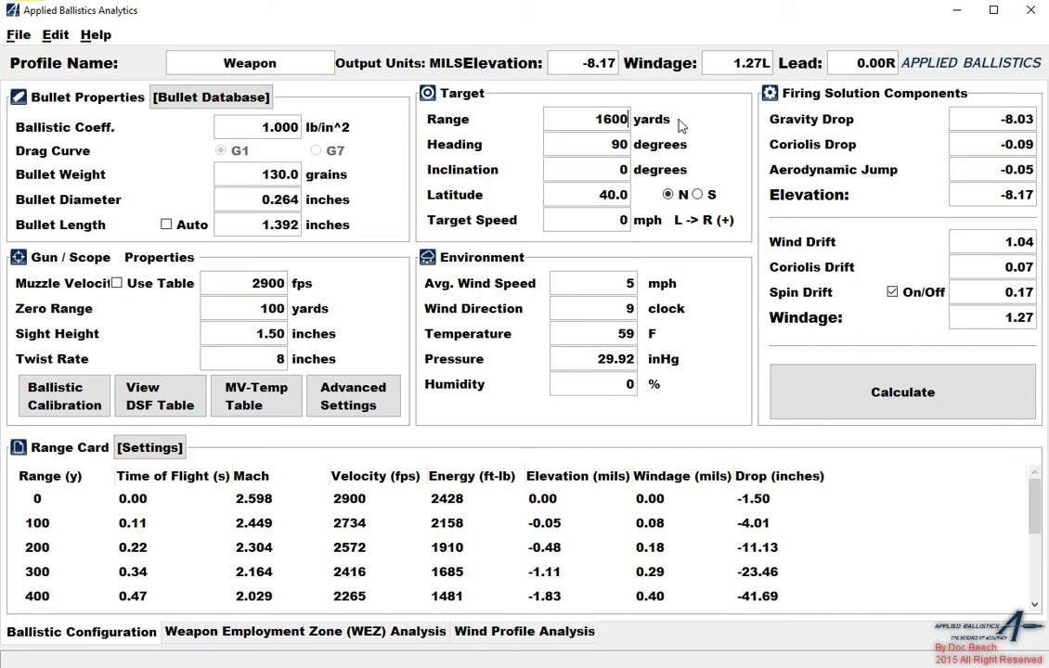
pyautogui.moveTo(592, 143); pyautogui.dragTo(689, 151)
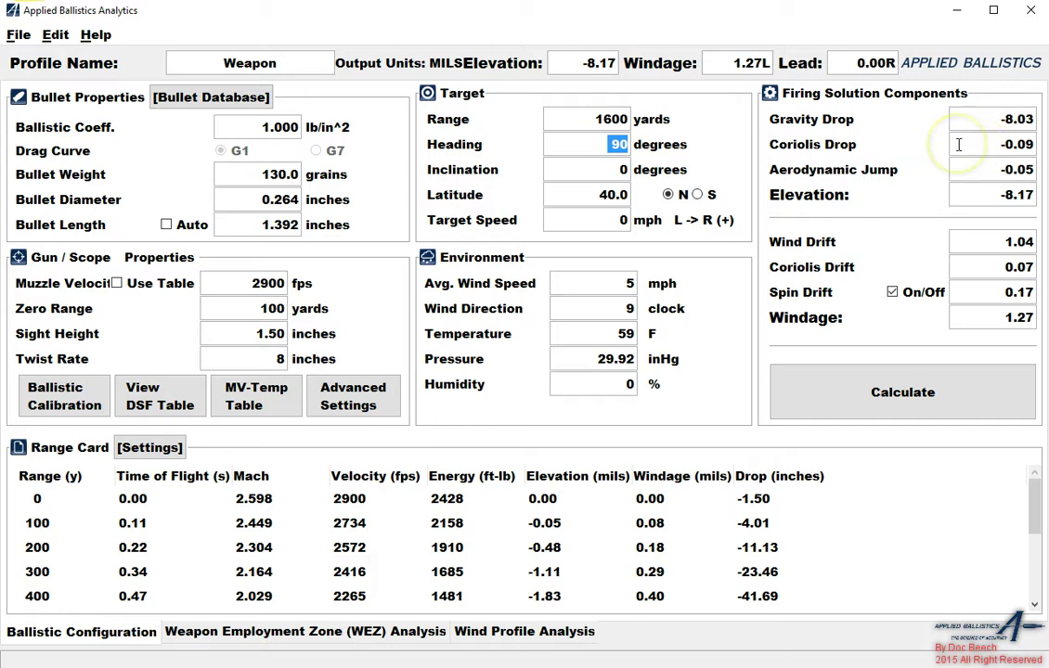
pyautogui.write('0')
pyautogui.click(941, 392)
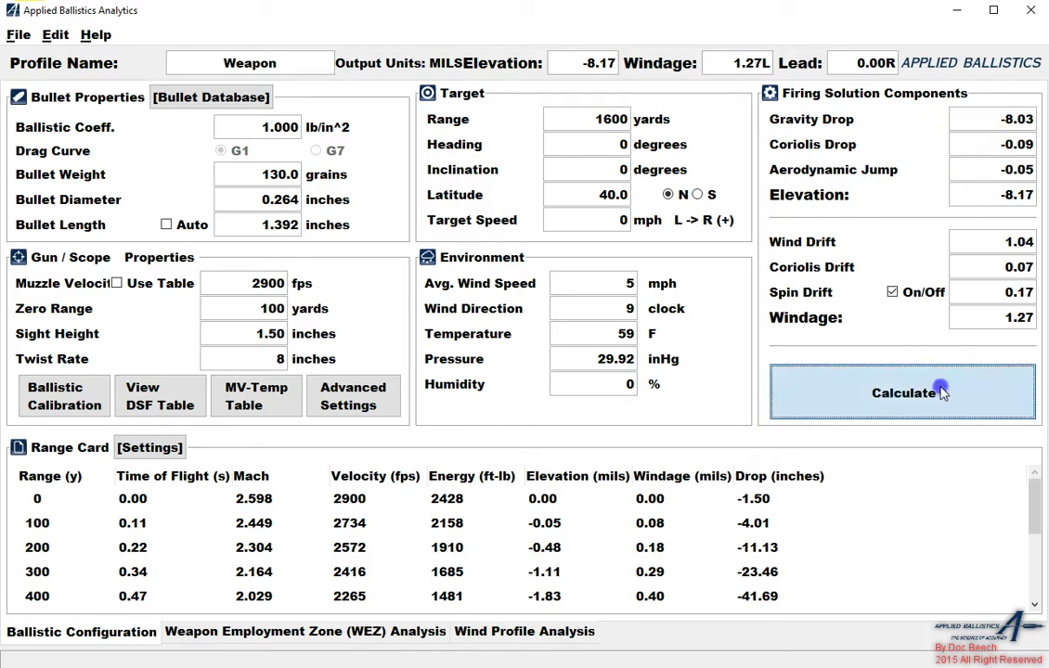
# Recalculate at heading 180, then at heading 90 degrees
pyautogui.click(596, 140)
pyautogui.write('180')
pyautogui.click(861, 383)
pyautogui.click(620, 147)
pyautogui.write('90')
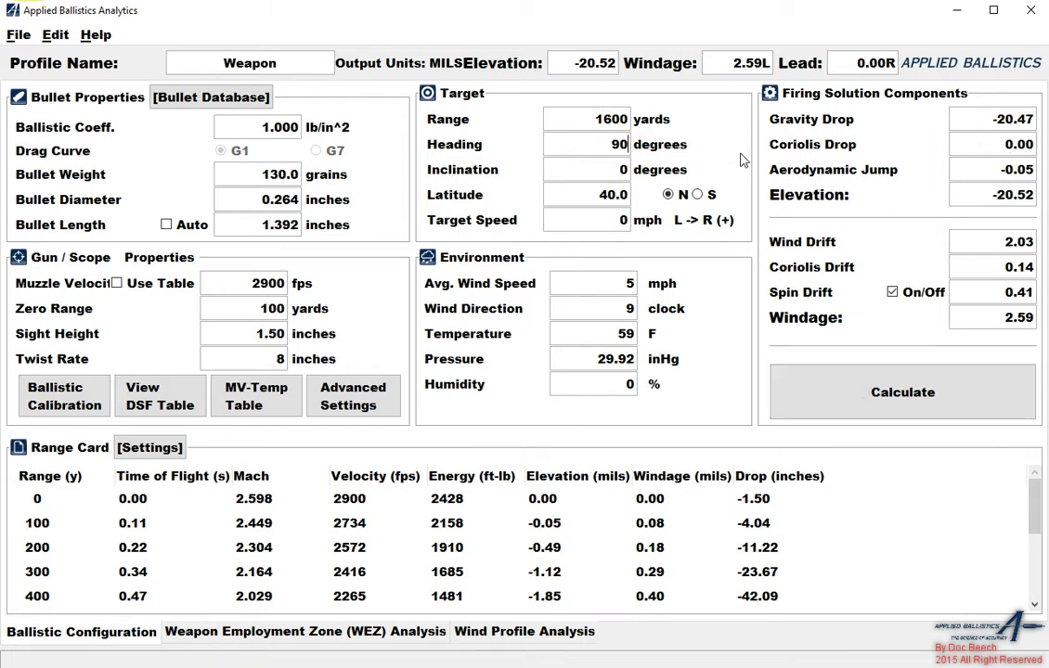
pyautogui.click(866, 407)
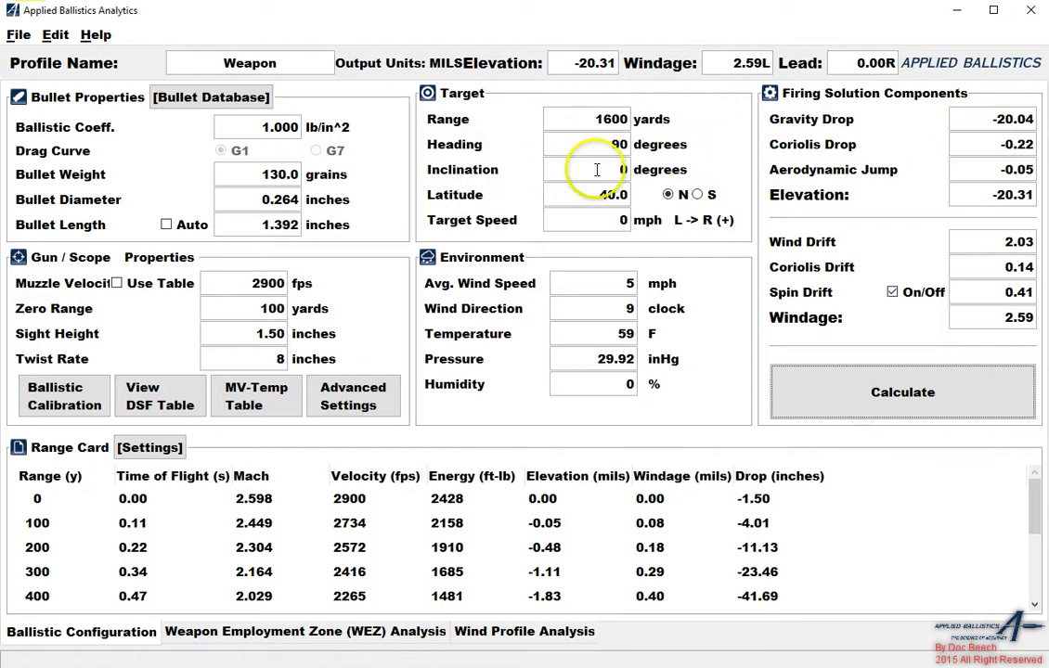
pyautogui.moveTo(604, 169); pyautogui.dragTo(665, 169)
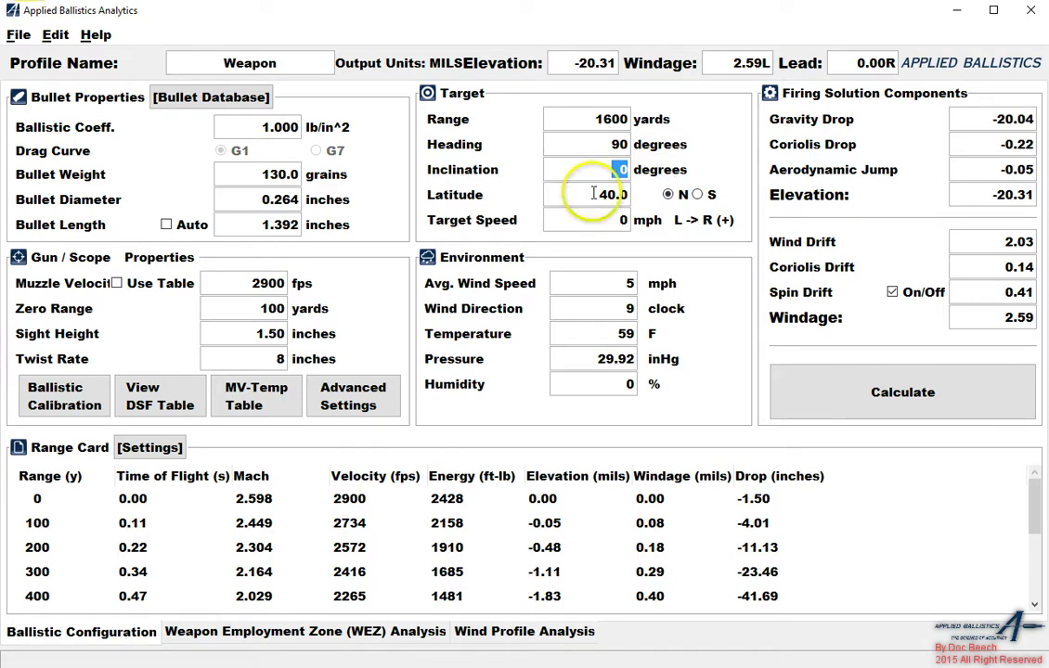
pyautogui.moveTo(578, 194); pyautogui.dragTo(638, 194)
# Enter latitude 32, toggle spin drift off and back on, and recalculate
pyautogui.write('32')
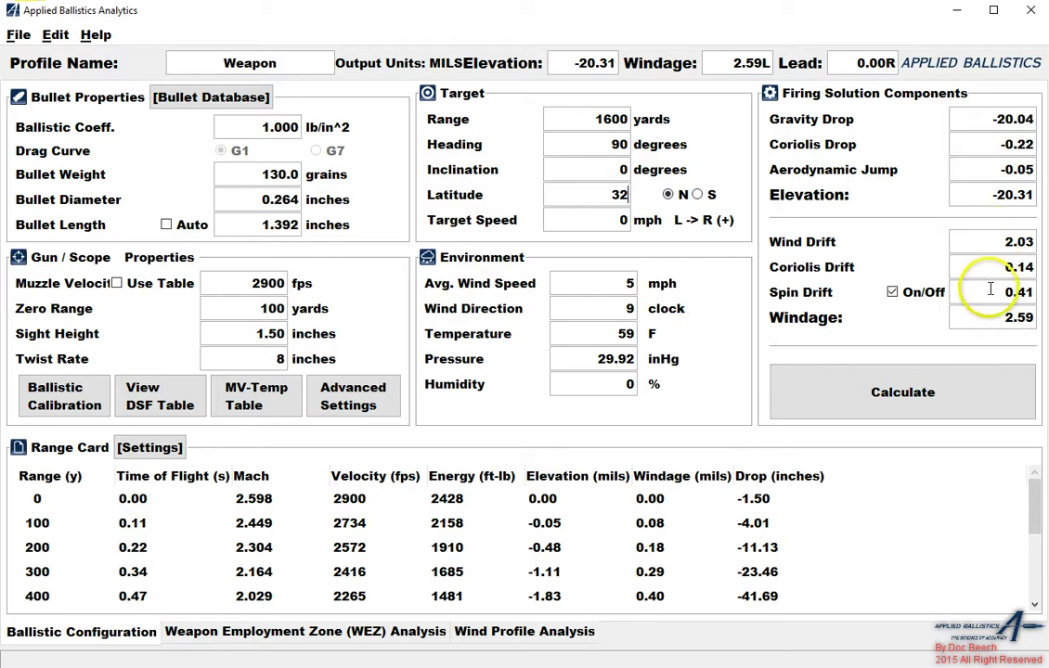
pyautogui.click(895, 292)
pyautogui.click(895, 292)
pyautogui.click(578, 195)
pyautogui.click(872, 392)
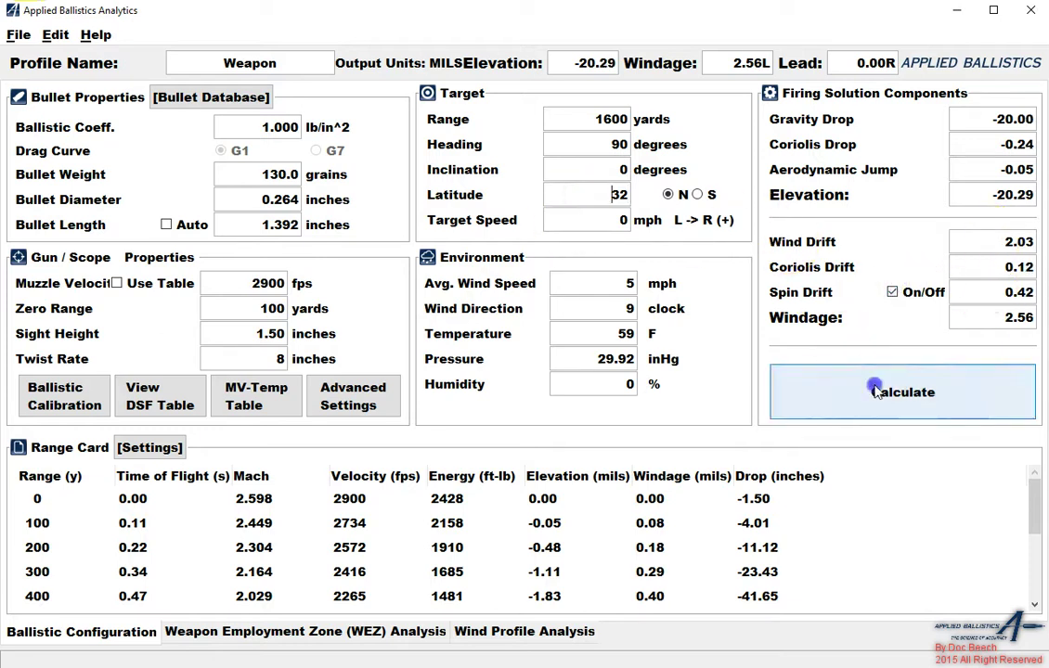
# Recalculate at latitude 45, then at latitude 32.8 N
pyautogui.click(605, 195)
pyautogui.moveTo(605, 195); pyautogui.dragTo(710, 195)
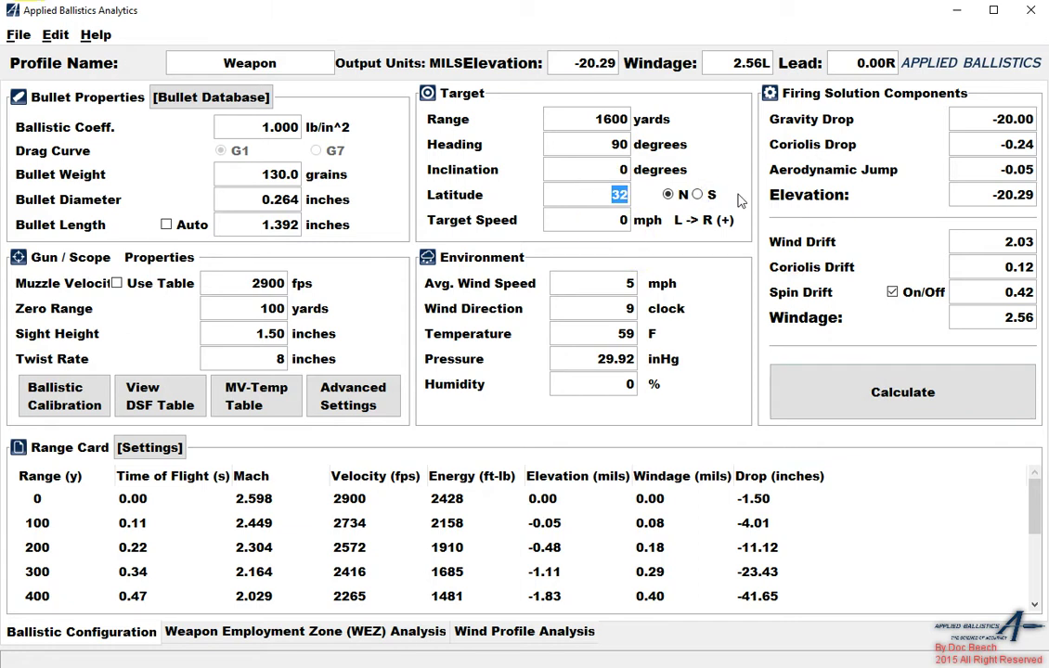
pyautogui.click(889, 393)
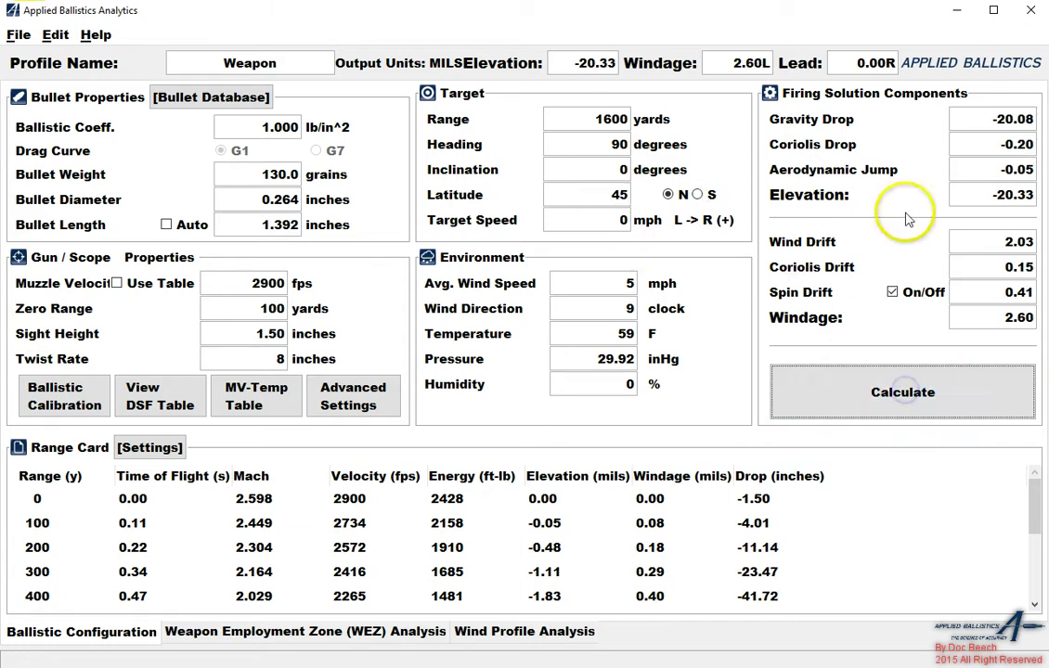
pyautogui.moveTo(631, 197); pyautogui.dragTo(703, 195)
pyautogui.write('32')
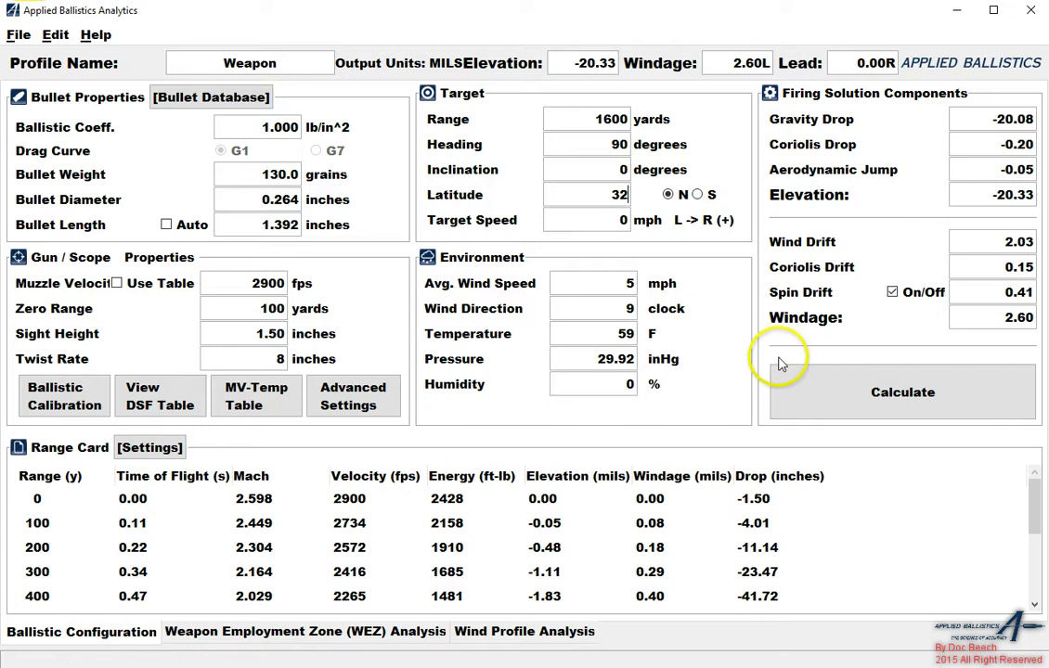
pyautogui.write('.8')
pyautogui.click(871, 397)
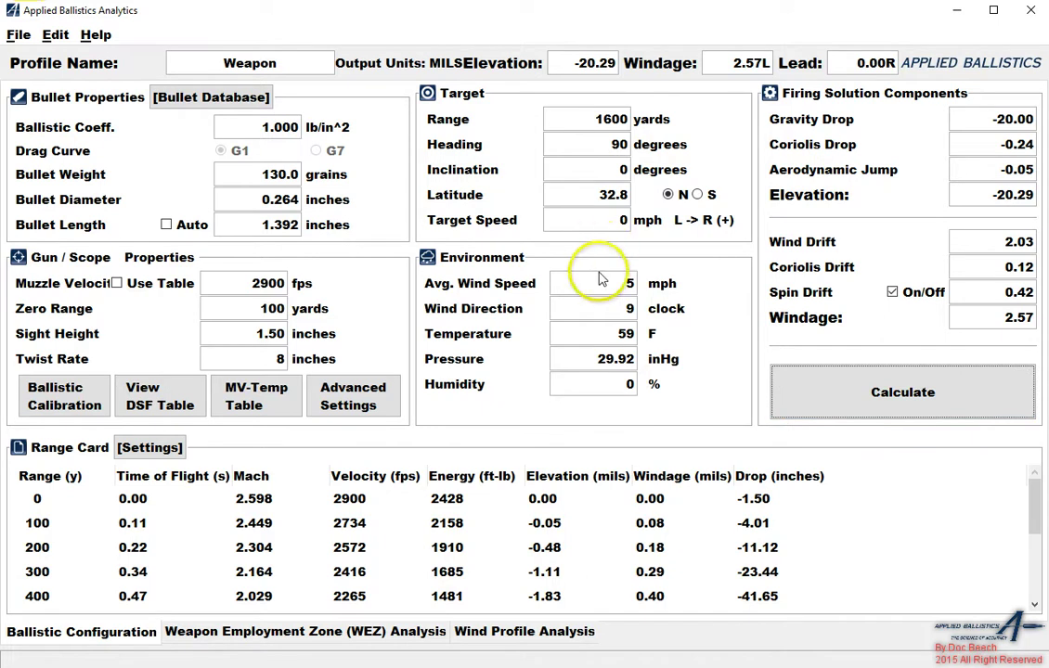
# Set wind speed to 9 mph and calculate with wind from 12, 3, then 9 o'clock
pyautogui.doubleClick(627, 284)
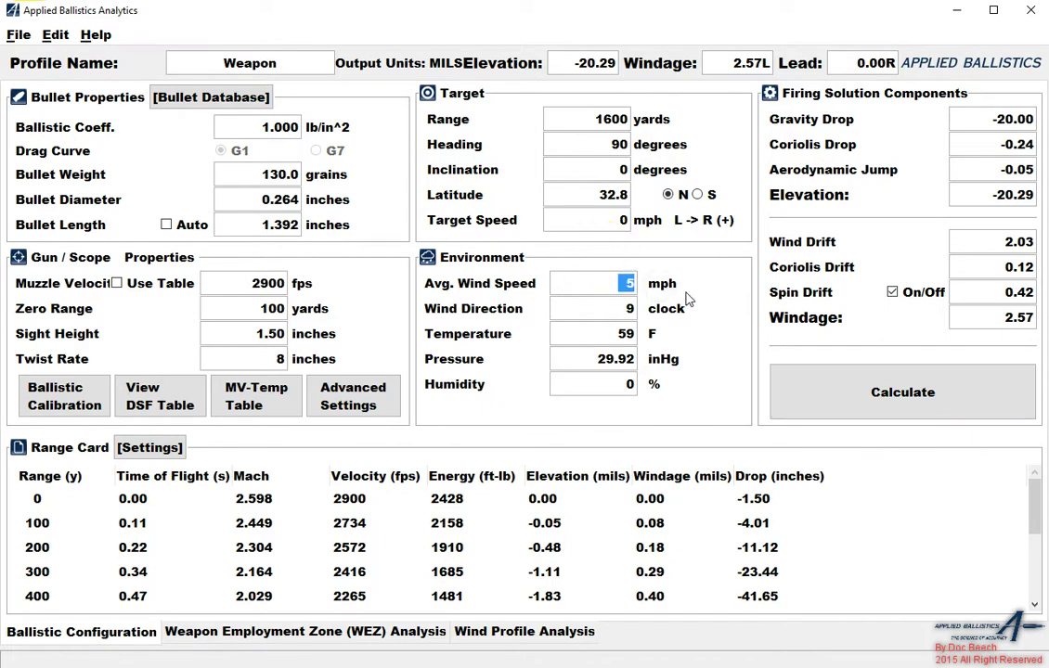
pyautogui.doubleClick(628, 308)
pyautogui.click(866, 401)
pyautogui.click(609, 308)
pyautogui.hotkey('ctrl', 'a')
pyautogui.click(868, 408)
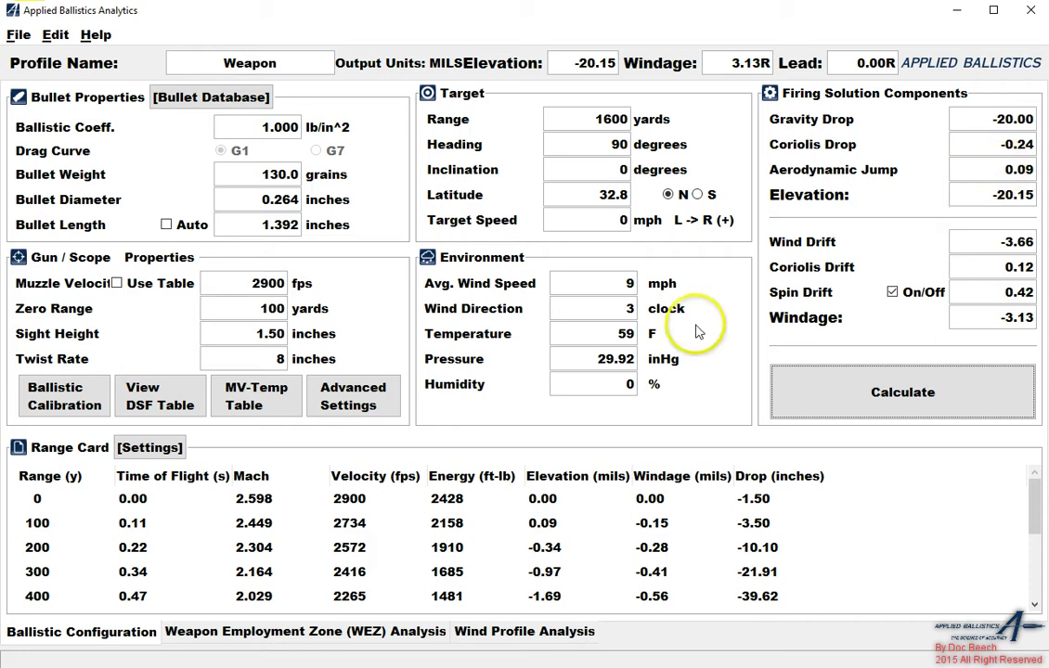
pyautogui.click(641, 308)
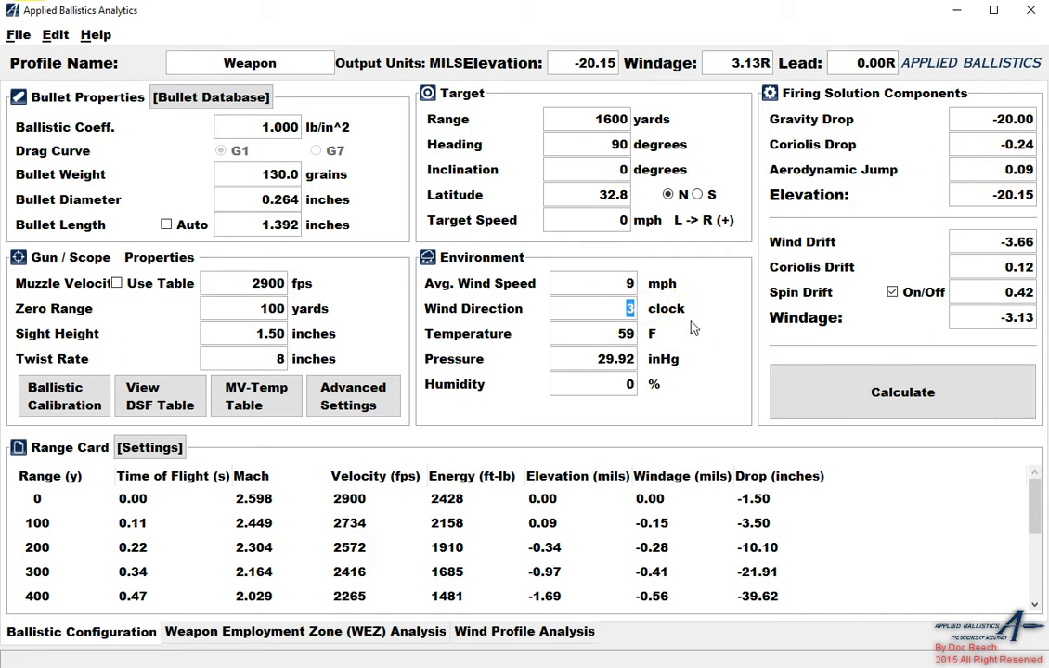
pyautogui.click(781, 383)
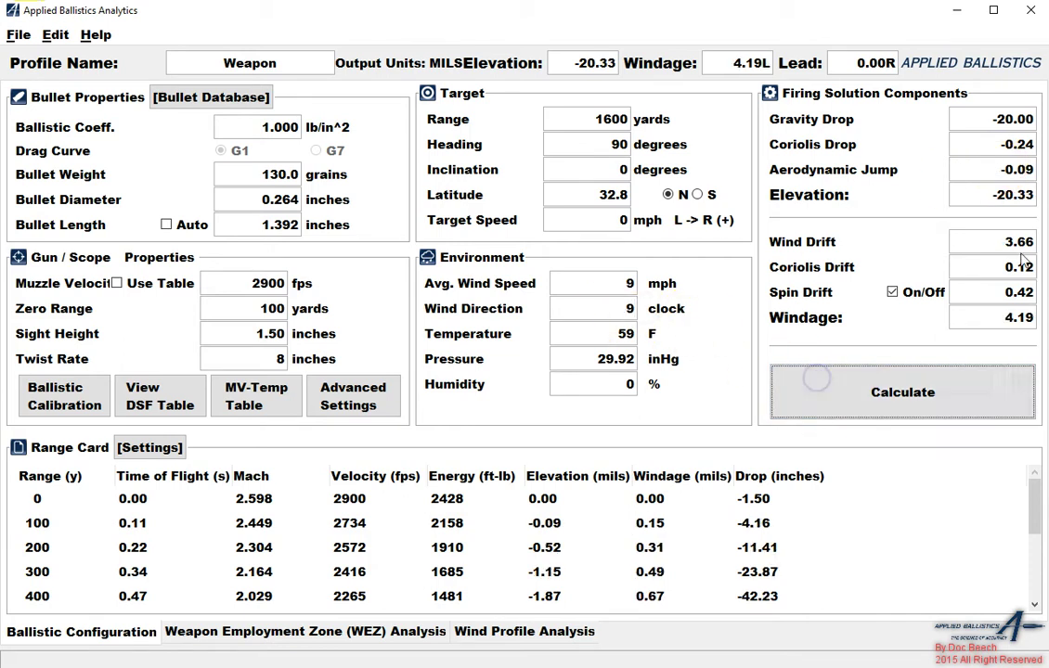
# Enter temperature 92 F and pressure 29.42 inHg
pyautogui.click(622, 332)
pyautogui.write('9')
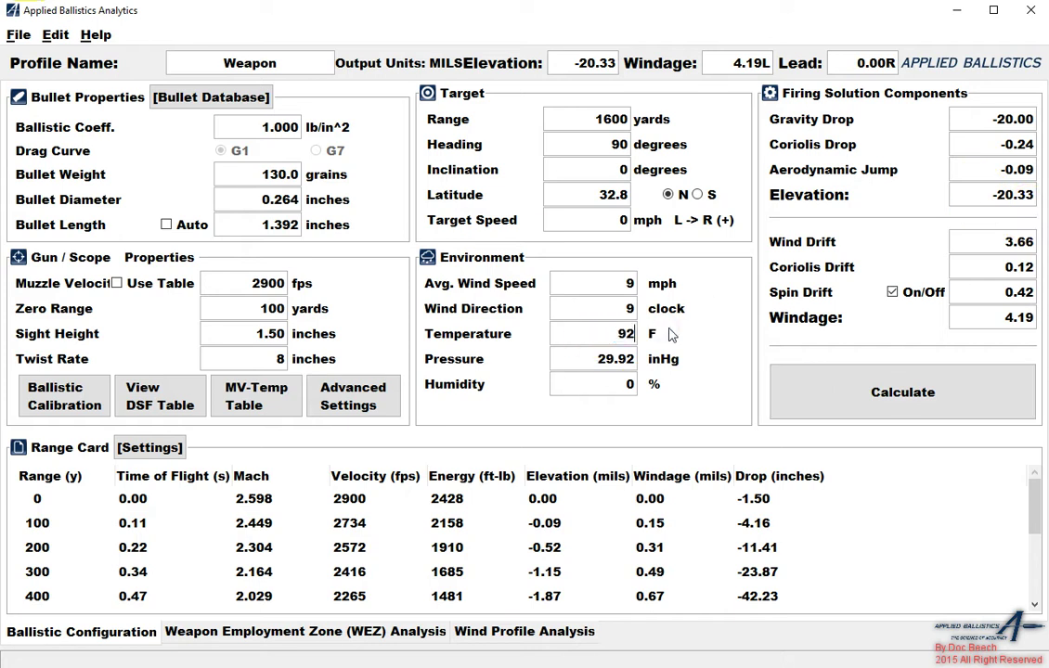
pyautogui.press('Tab')
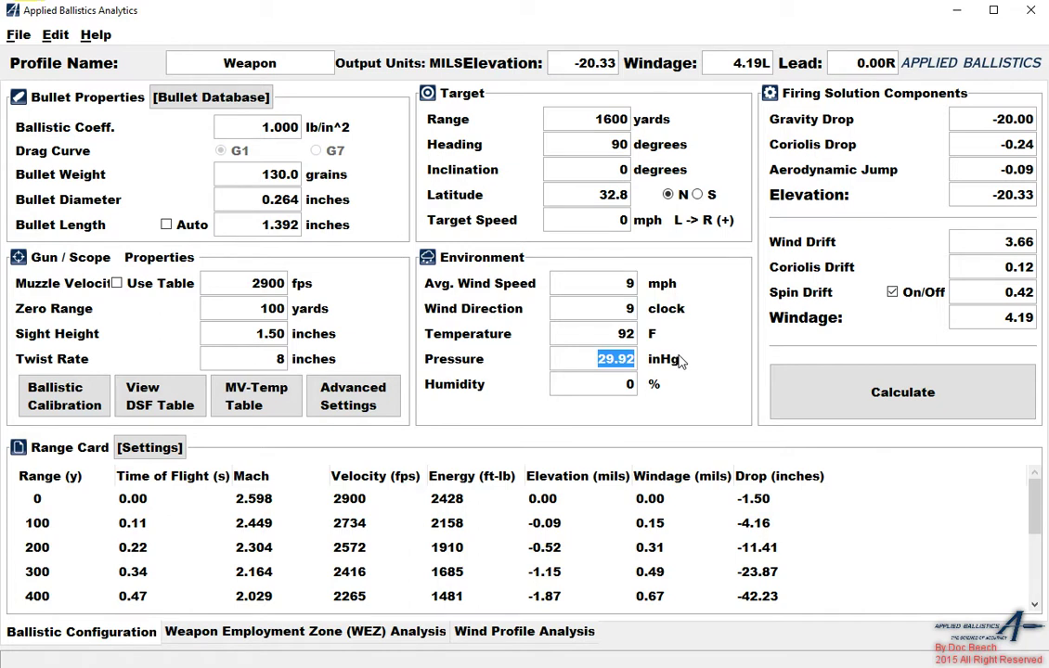
pyautogui.write('29')
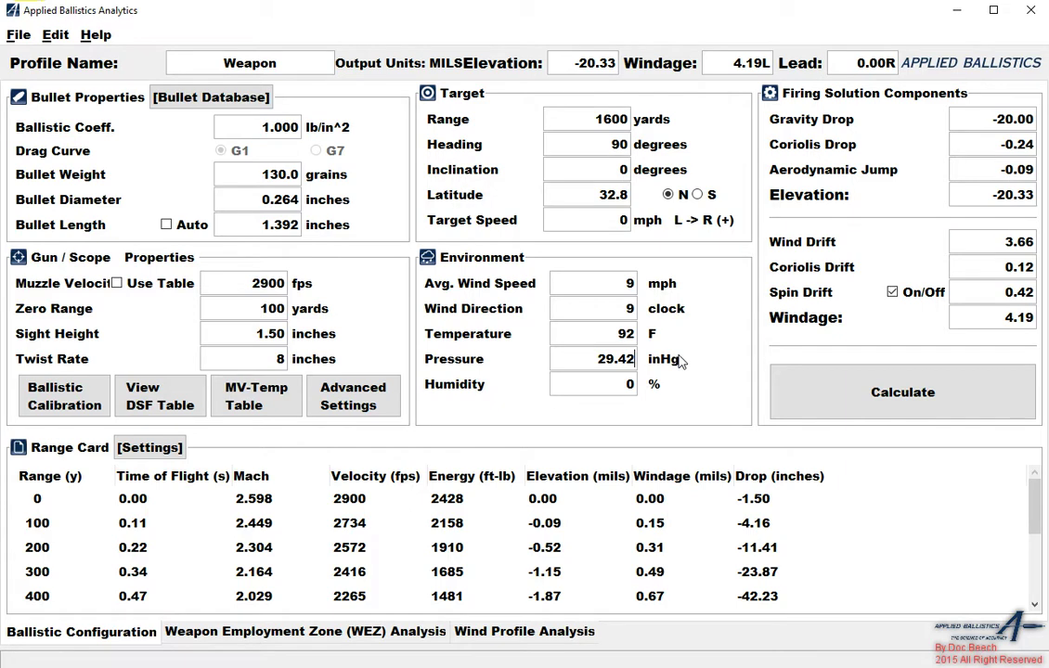
pyautogui.doubleClick(624, 333)
pyautogui.doubleClick(579, 359)
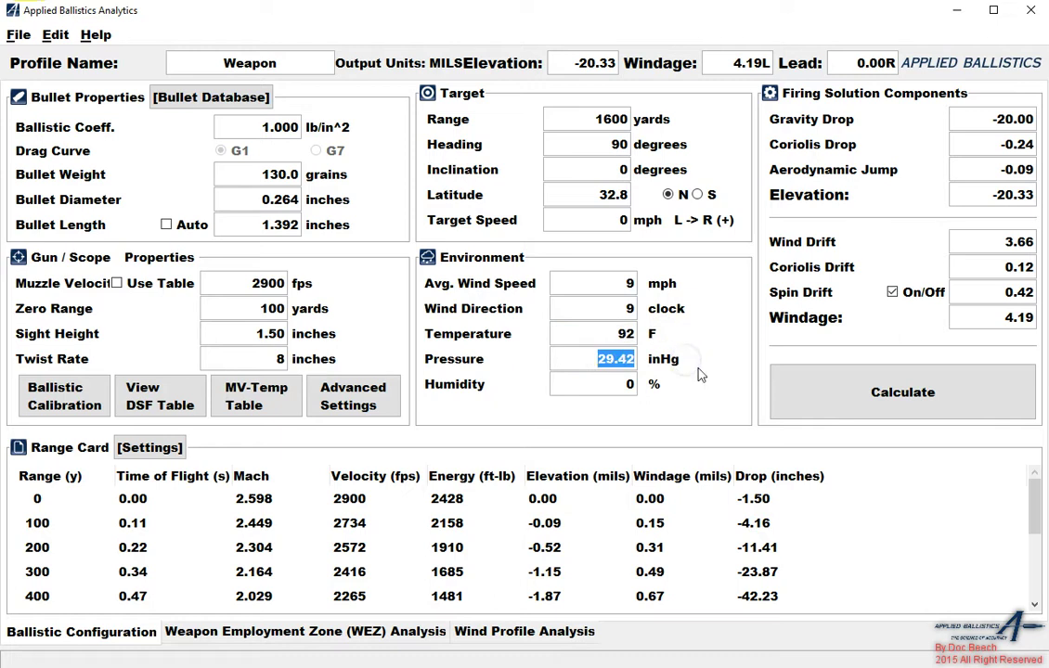
pyautogui.click(619, 309)
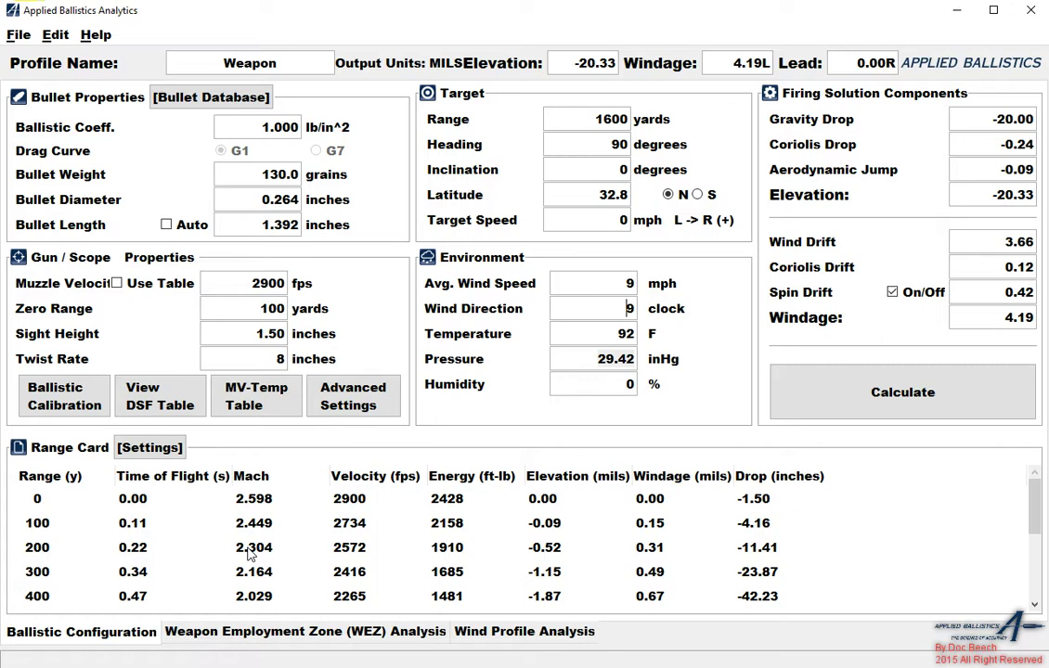
# Set humidity to 44%, recalculate, and review the updated range card
pyautogui.click(629, 383)
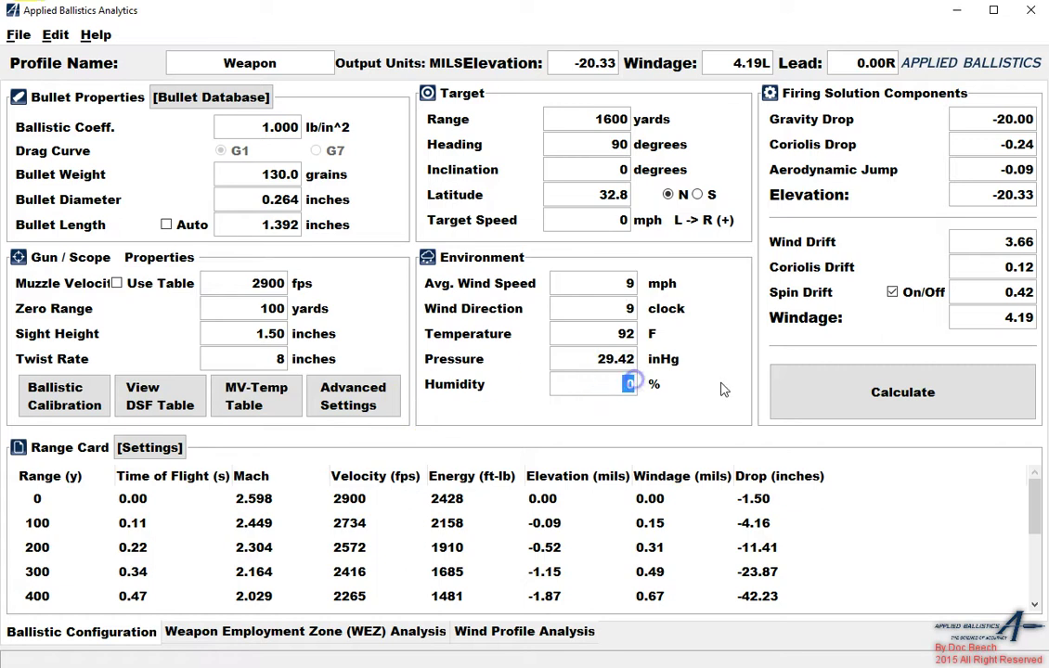
pyautogui.click(780, 392)
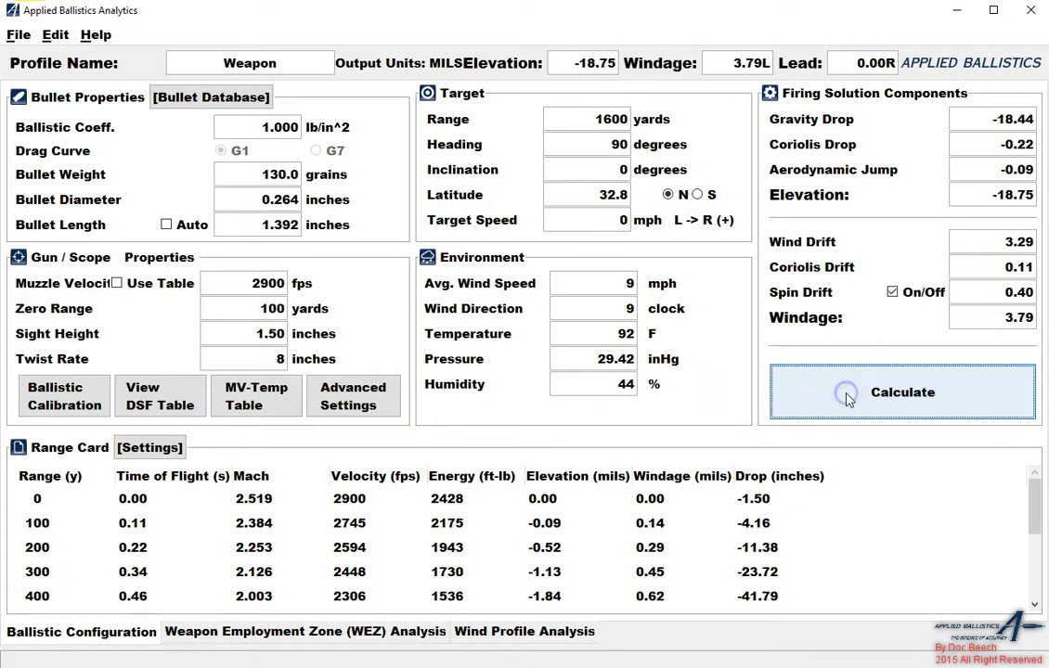
pyautogui.scroll(-5, 859, 557)
pyautogui.scroll(5, 864, 517)
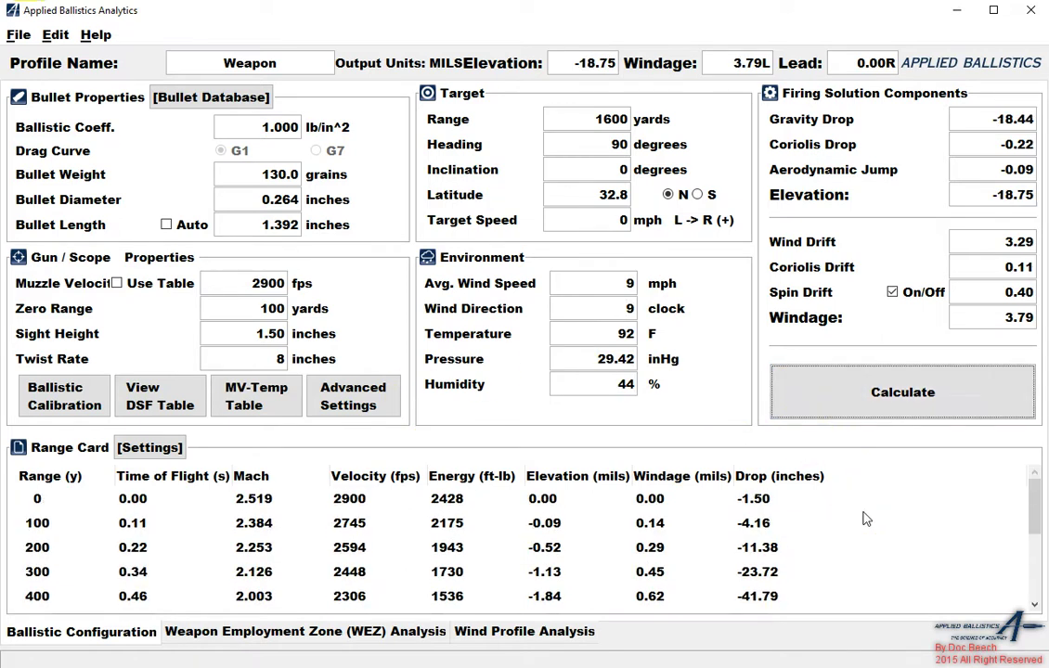
pyautogui.scroll(-4, 863, 519)
pyautogui.scroll(-2, 863, 519)
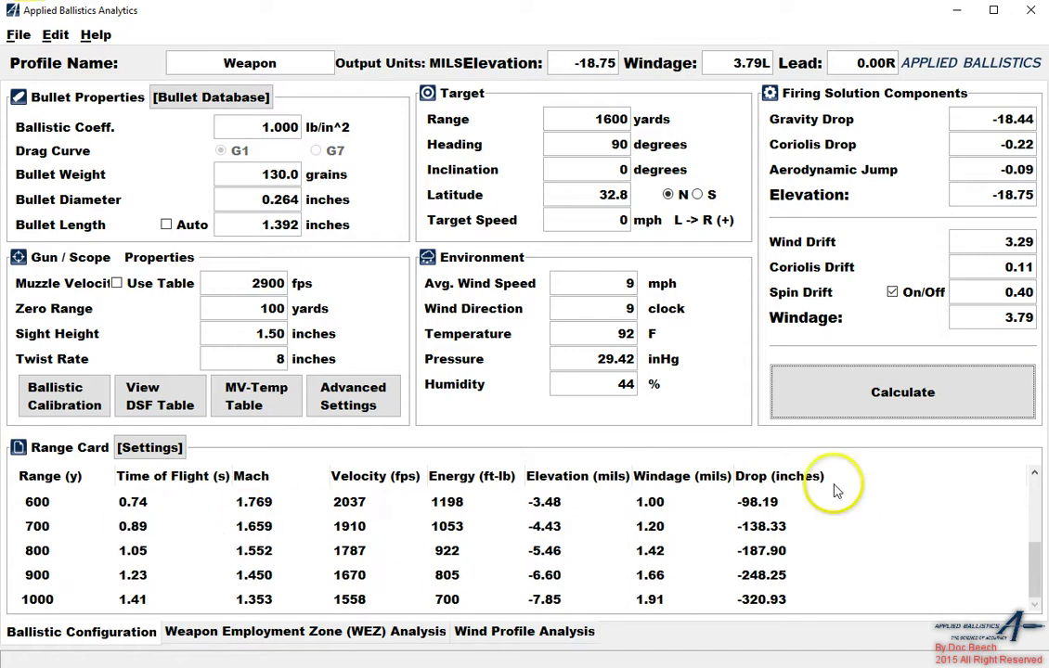
pyautogui.scroll(6, 842, 480)
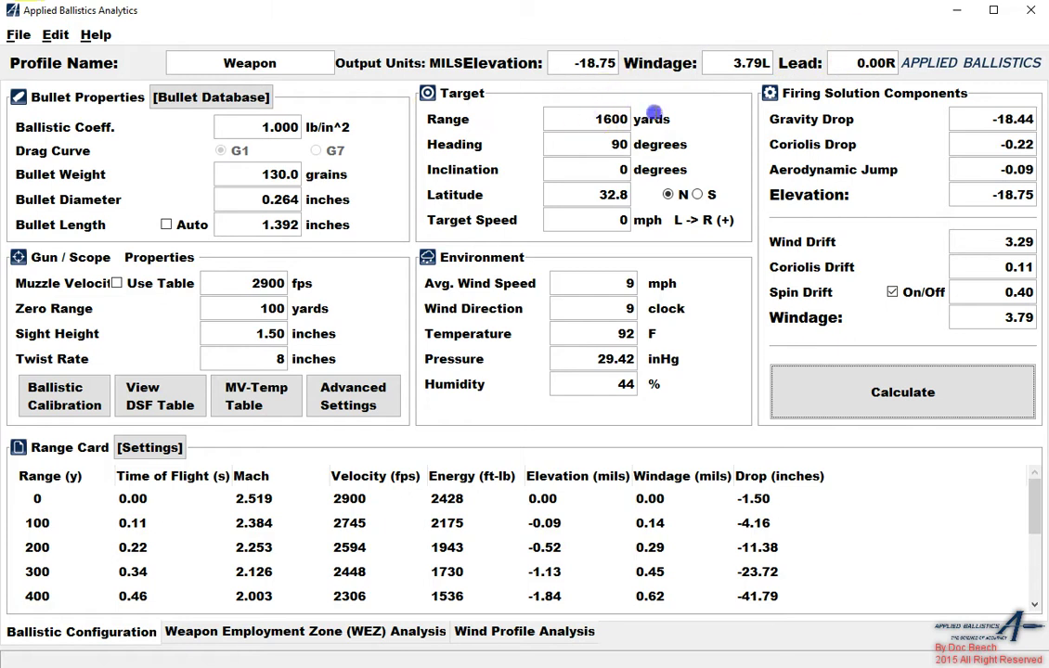
pyautogui.click(654, 118)
pyautogui.write('950')
pyautogui.click(872, 390)
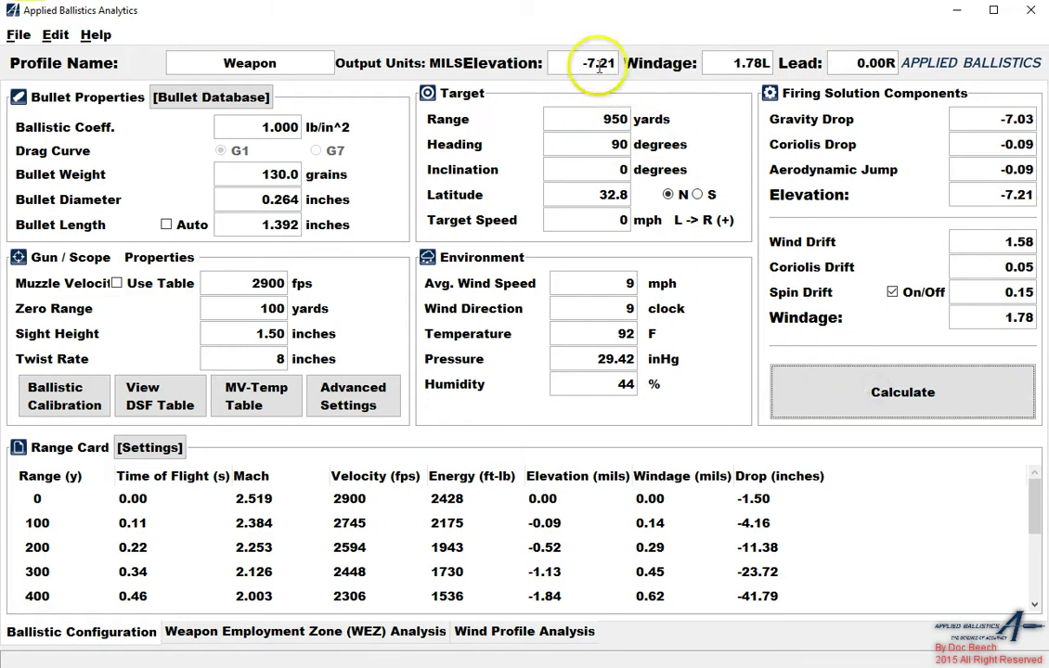
pyautogui.click(607, 119)
pyautogui.write('25')
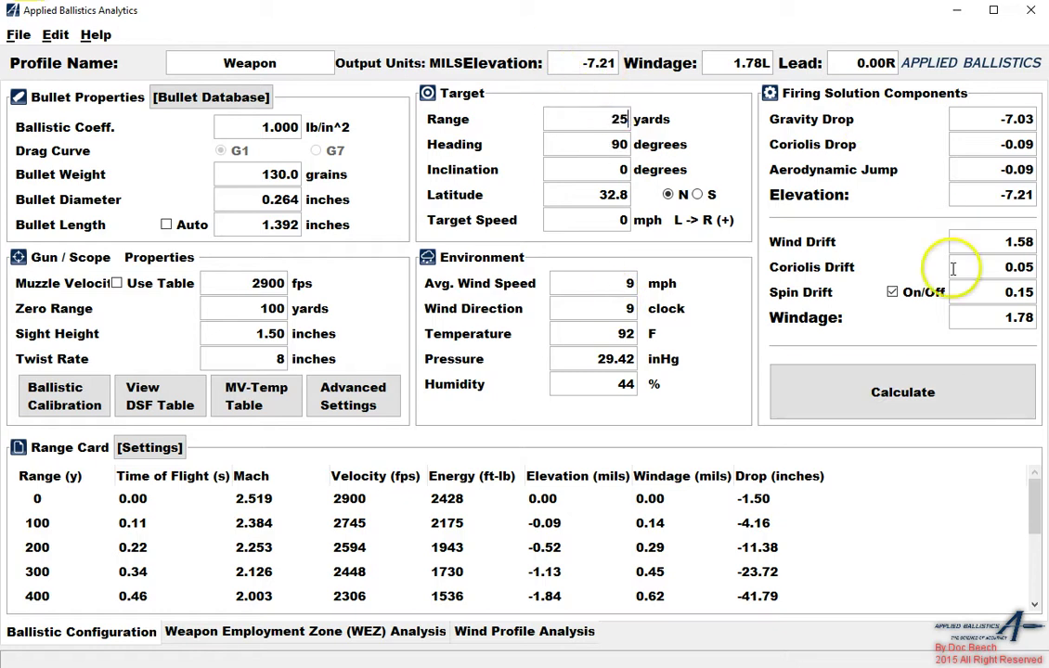
pyautogui.click(904, 388)
pyautogui.moveTo(617, 118); pyautogui.dragTo(666, 123)
pyautogui.click(926, 397)
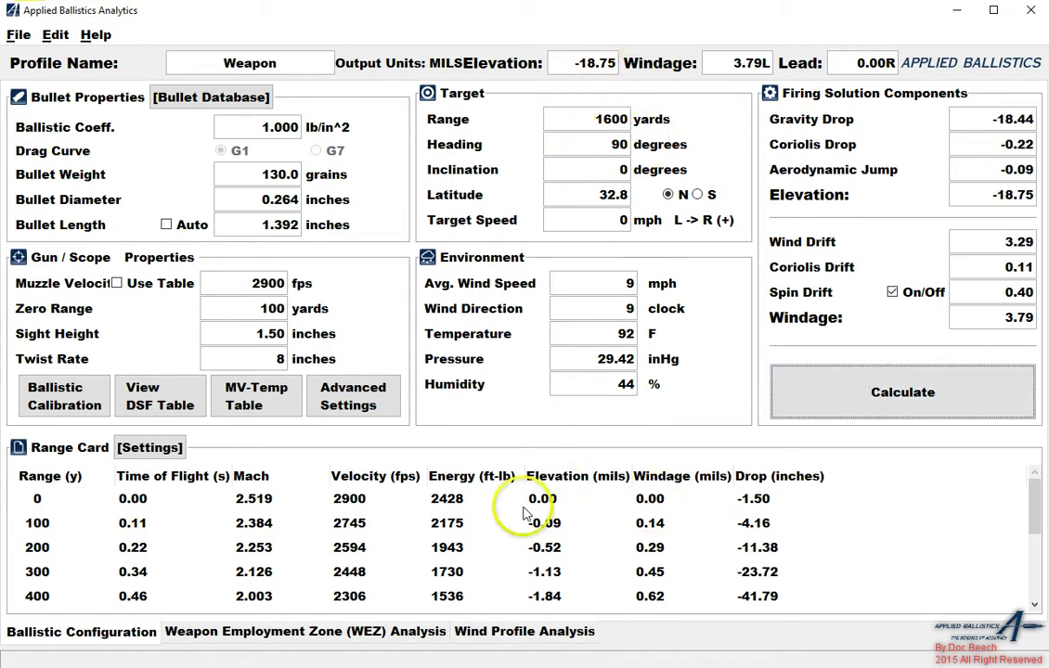
# Change the range card stop range and set a 25-yard increment
pyautogui.click(147, 448)
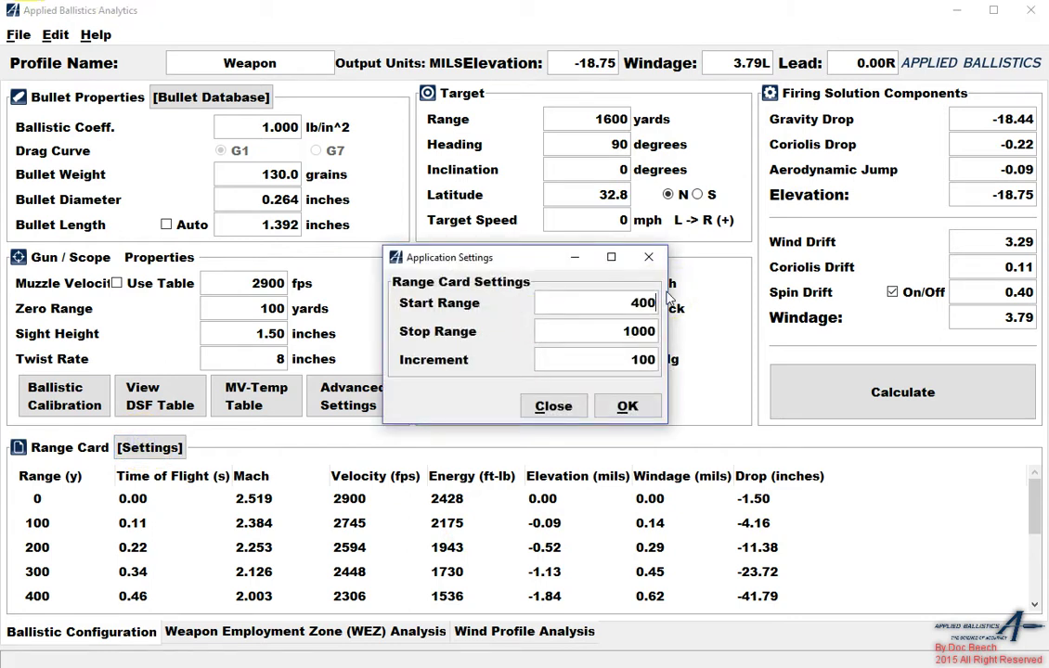
pyautogui.doubleClick(631, 331)
pyautogui.write('2')
pyautogui.doubleClick(645, 360)
pyautogui.write('25')
pyautogui.click(628, 404)
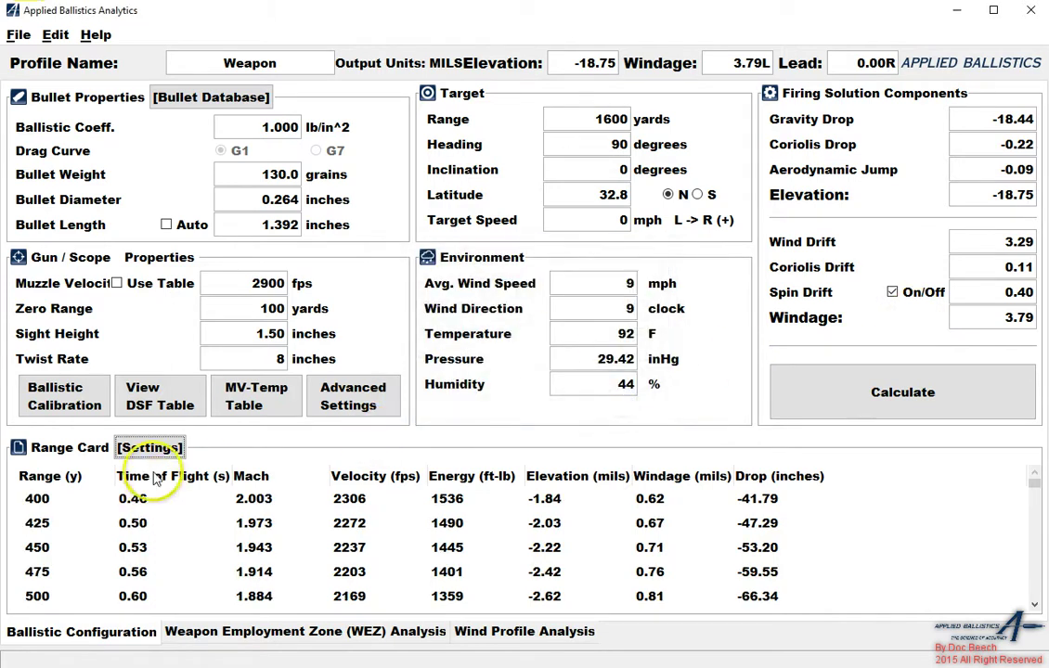
# Try a 600–800 yard range card in 1-yard steps and scroll through it
pyautogui.click(147, 448)
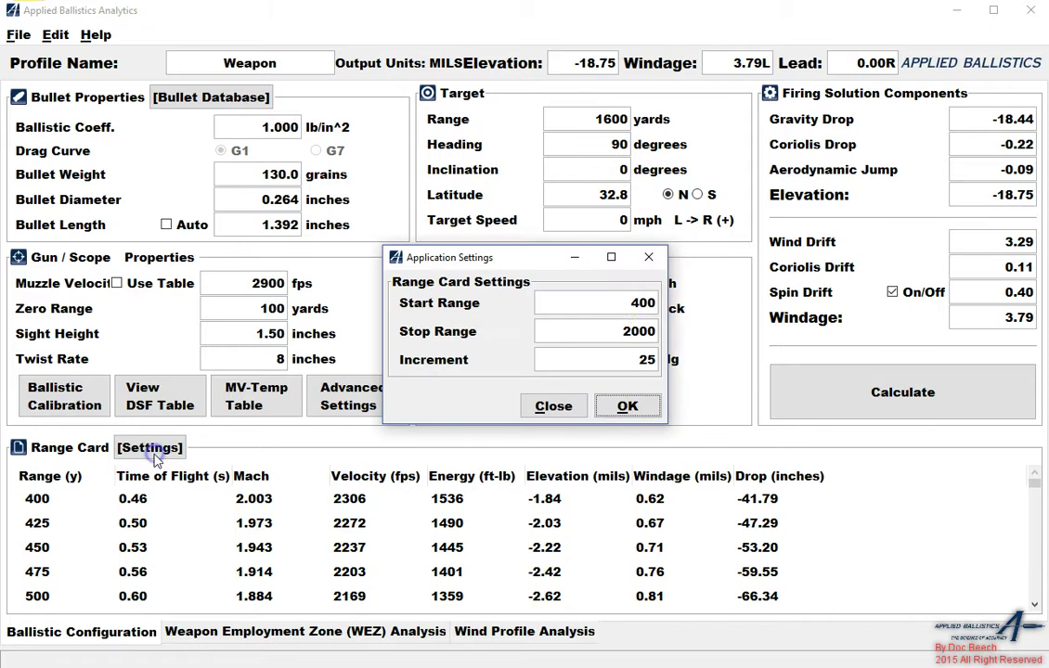
pyautogui.doubleClick(642, 304)
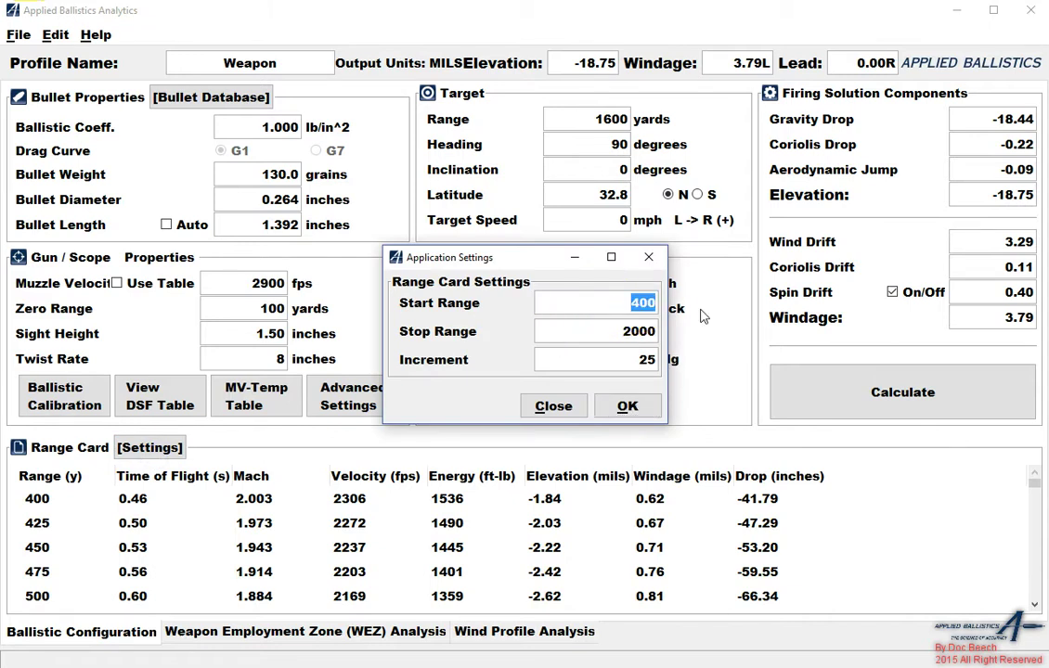
pyautogui.write('600')
pyautogui.doubleClick(640, 331)
pyautogui.write('800')
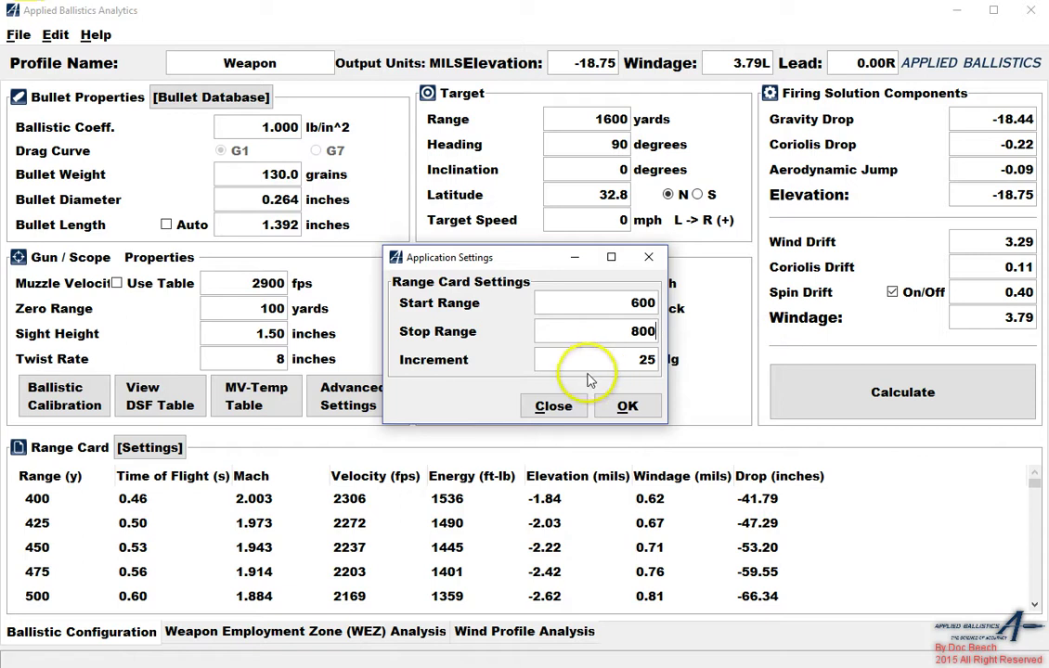
pyautogui.click(640, 359)
pyautogui.moveTo(694, 358); pyautogui.dragTo(694, 359)
pyautogui.write('1')
pyautogui.click(627, 405)
pyautogui.scroll(-6, 874, 522)
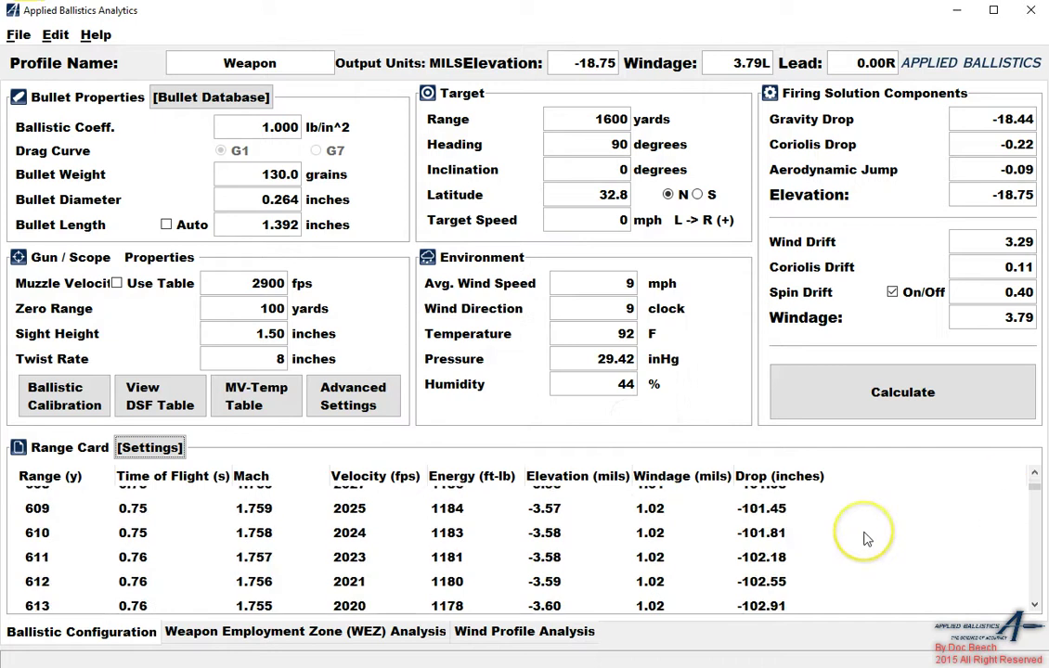
pyautogui.scroll(-4, 277, 520)
pyautogui.scroll(3, 277, 519)
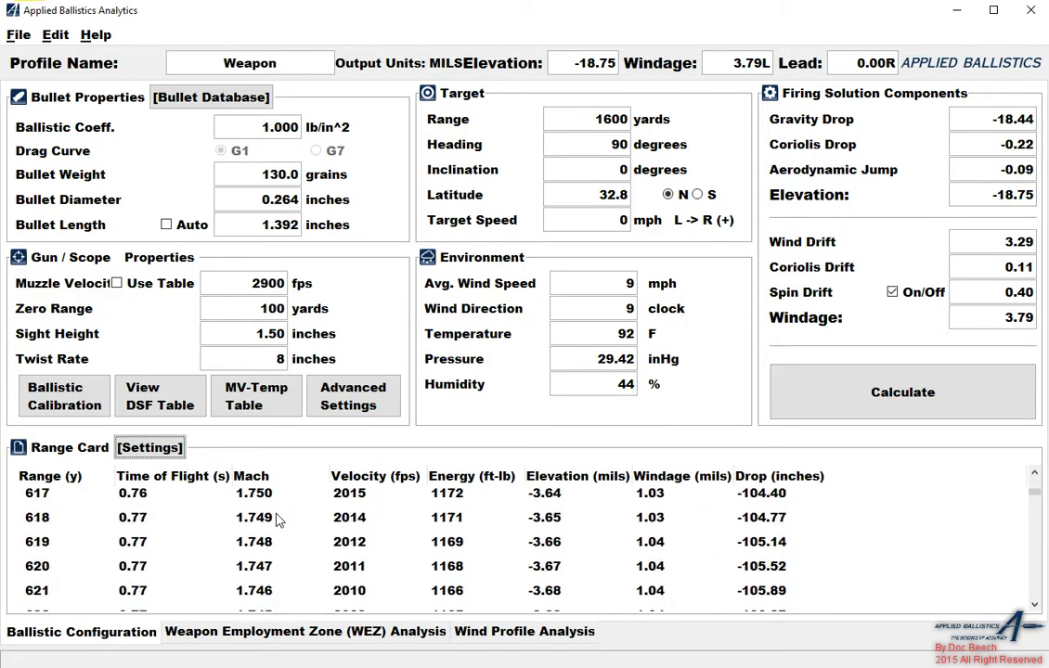
# Set the range card to 400–1600 yards with a 25-yard increment
pyautogui.click(150, 447)
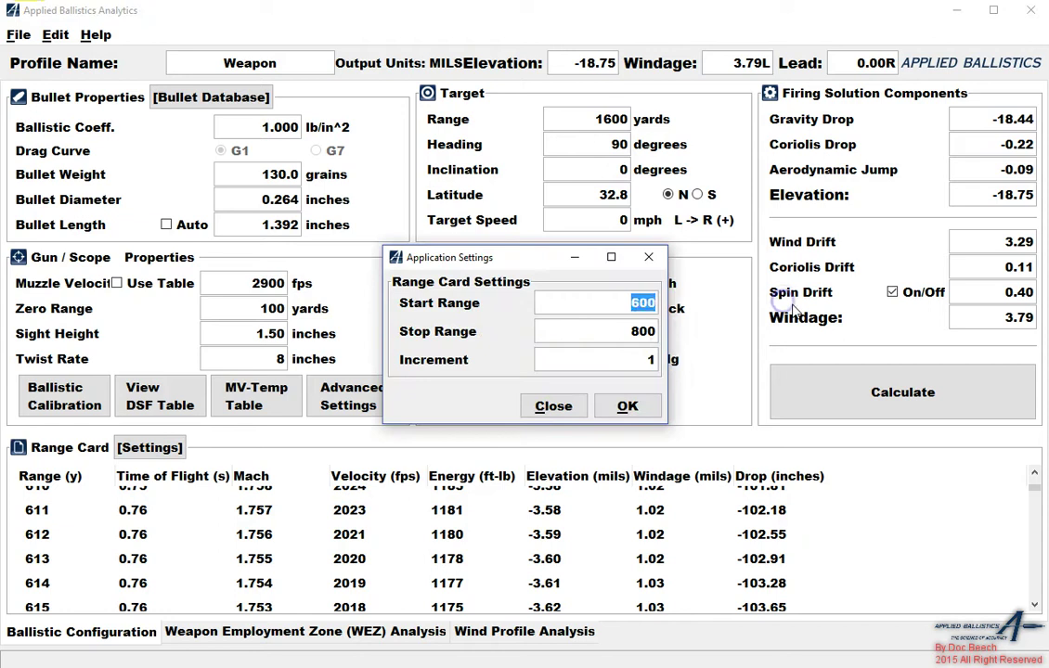
pyautogui.write('400')
pyautogui.press('Tab')
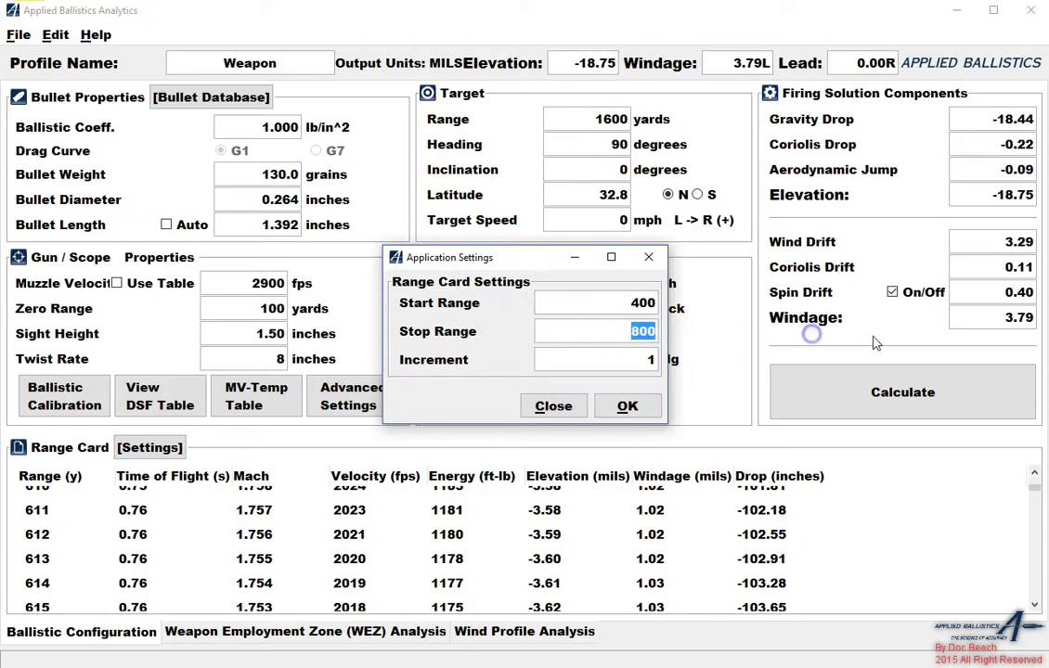
pyautogui.write('1600')
pyautogui.press('Tab')
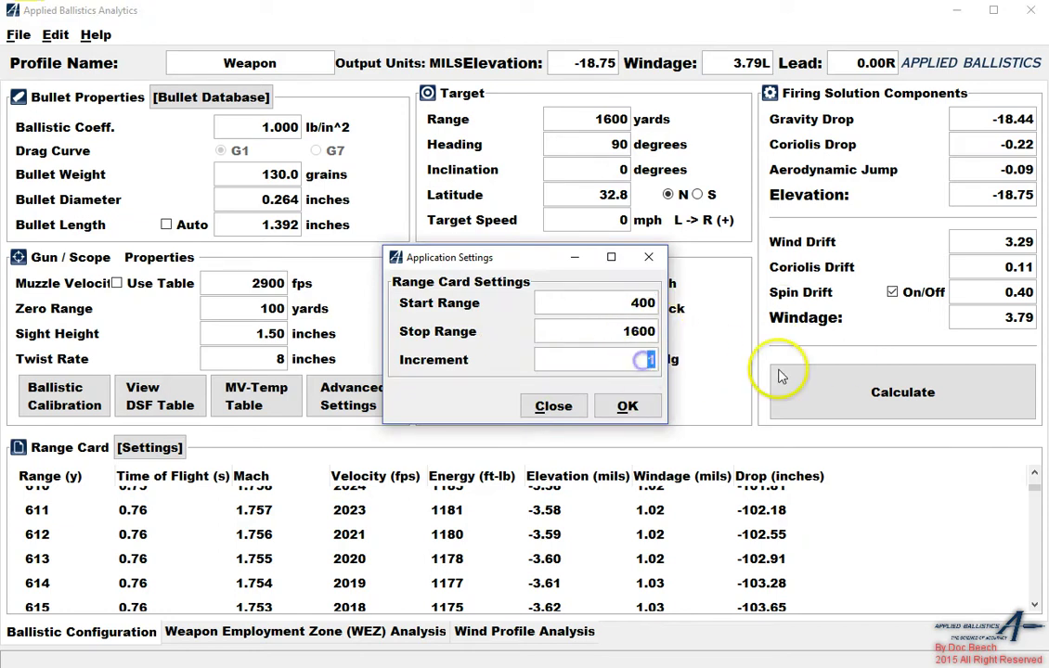
pyautogui.write('25')
pyautogui.click(627, 406)
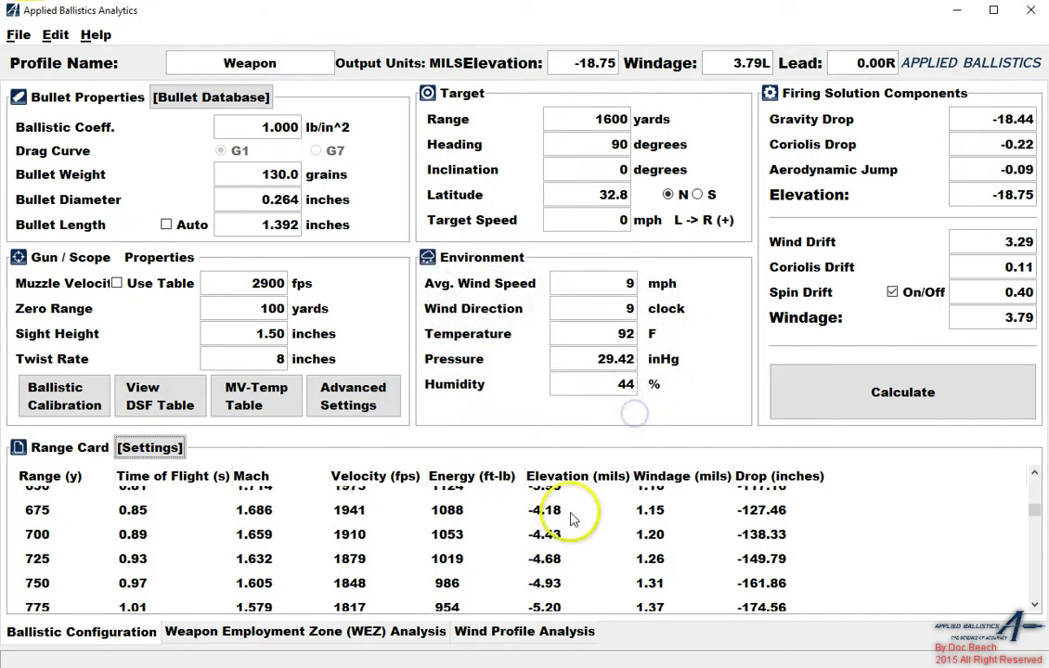
pyautogui.scroll(3, 571, 518)
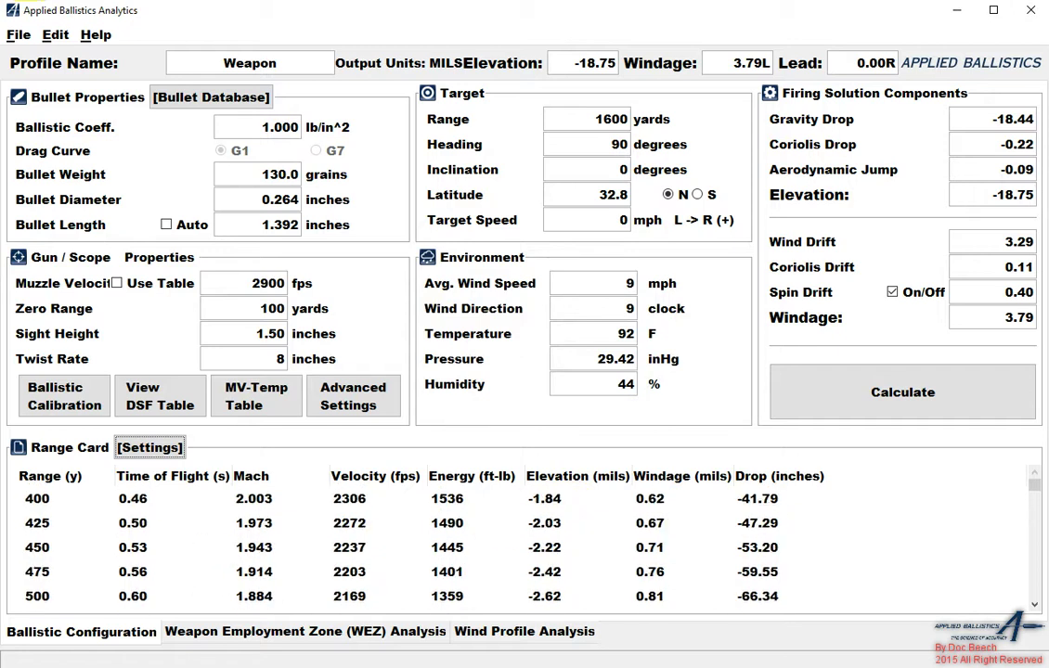
# Look at the File menu and close it without choosing anything
pyautogui.click(19, 35)
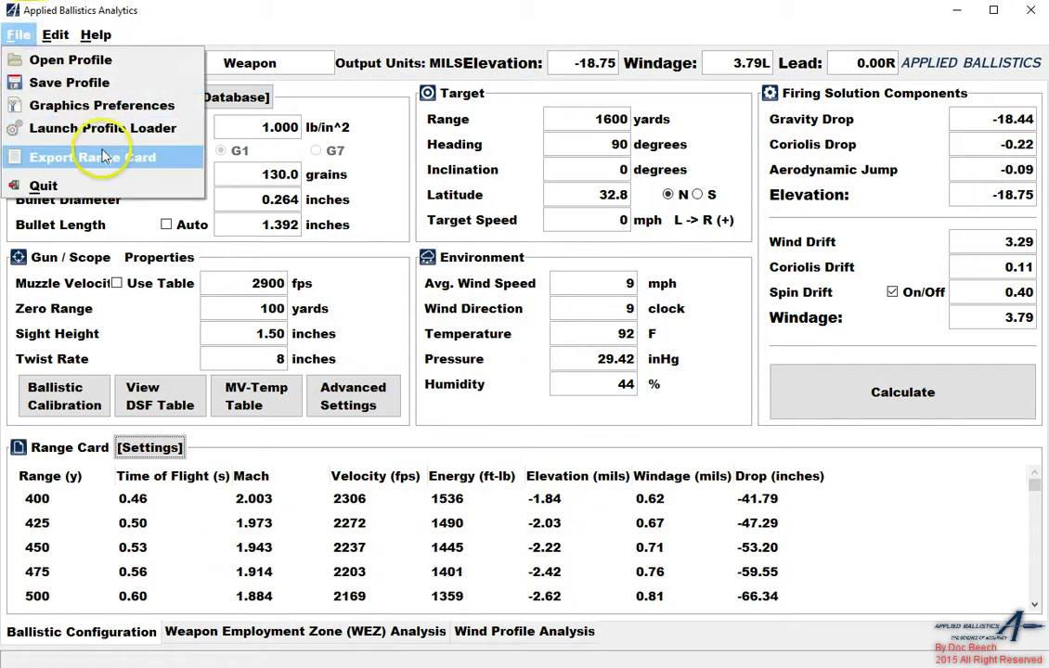
pyautogui.click(650, 522)
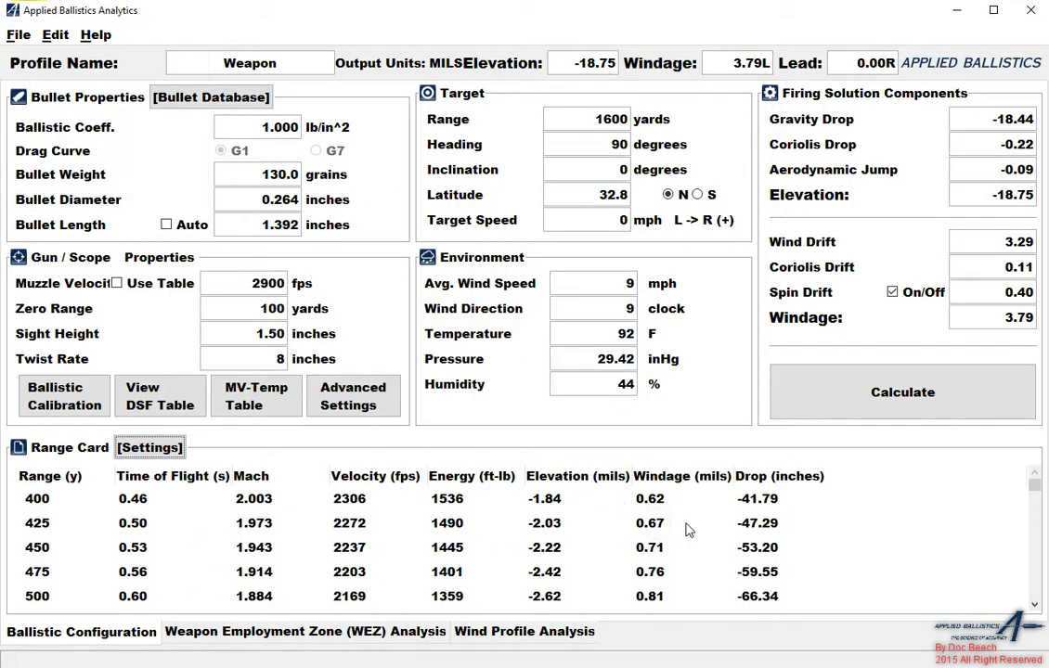
pyautogui.scroll(-4, 685, 529)
pyautogui.click(583, 524)
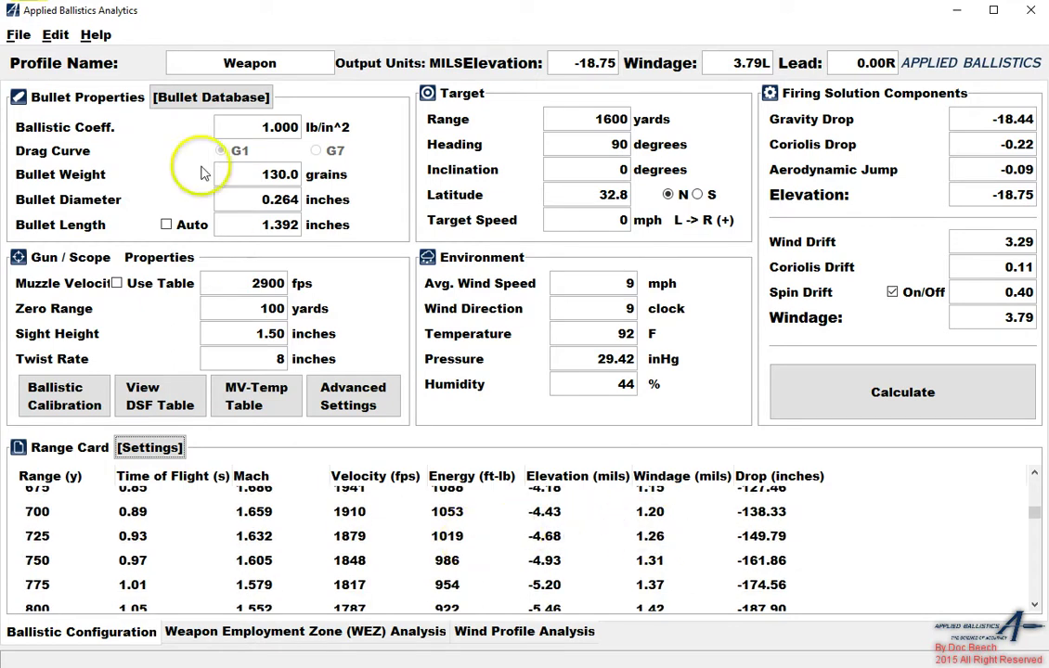
# Switch output units from MILS to MOA via Edit > Units > Output, then review the range card
pyautogui.click(53, 37)
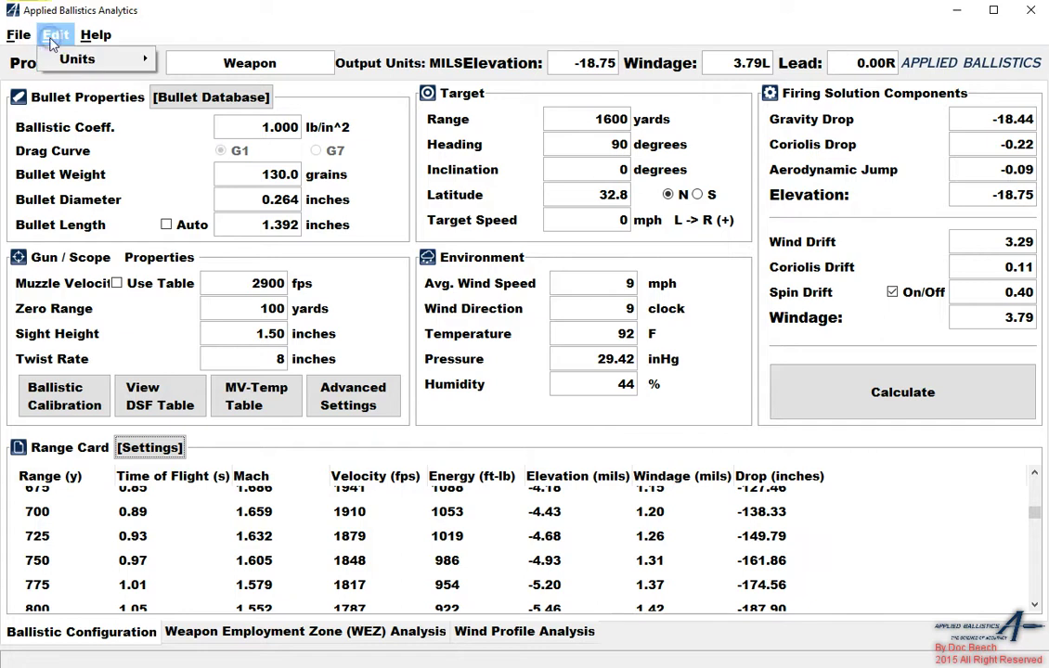
pyautogui.moveTo(70, 59)
pyautogui.moveTo(258, 87)
pyautogui.click(280, 120)
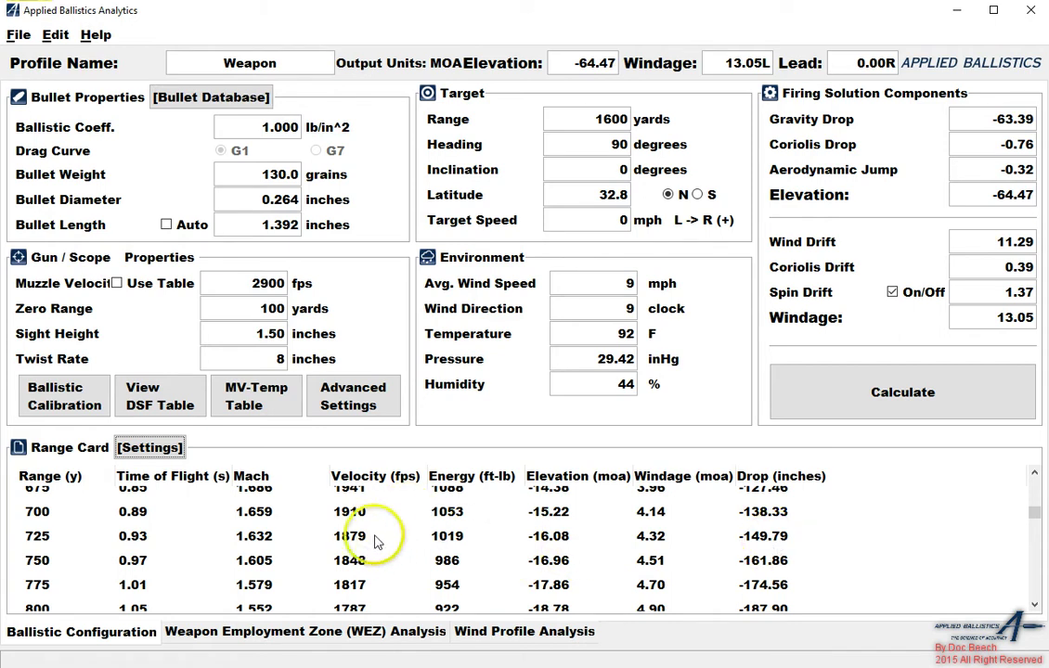
pyautogui.scroll(-1, 370, 540)
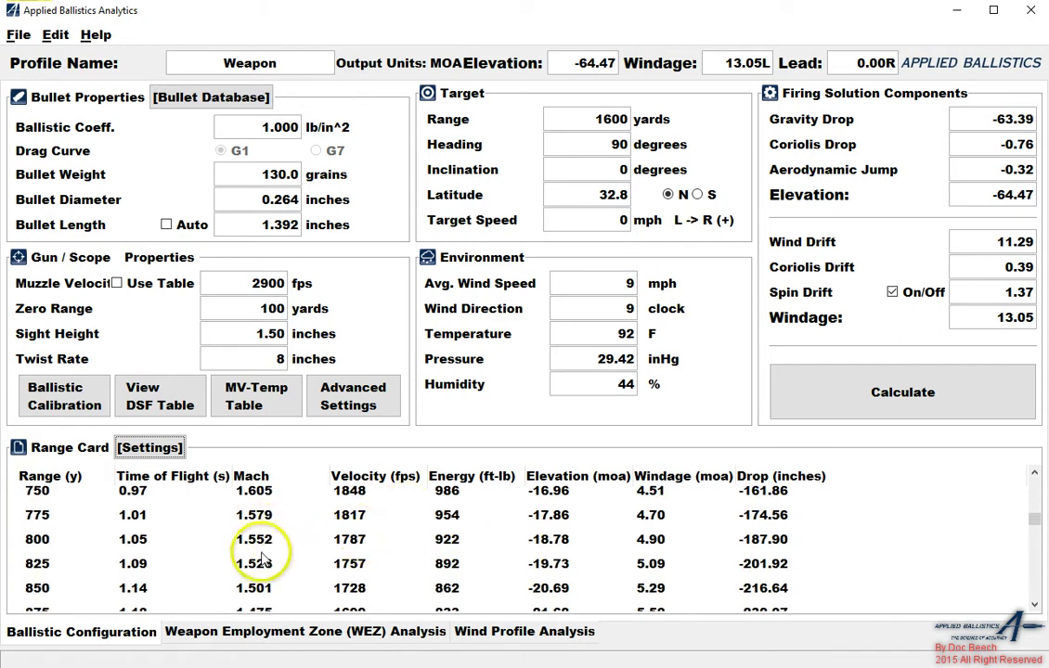
pyautogui.scroll(-2, 149, 549)
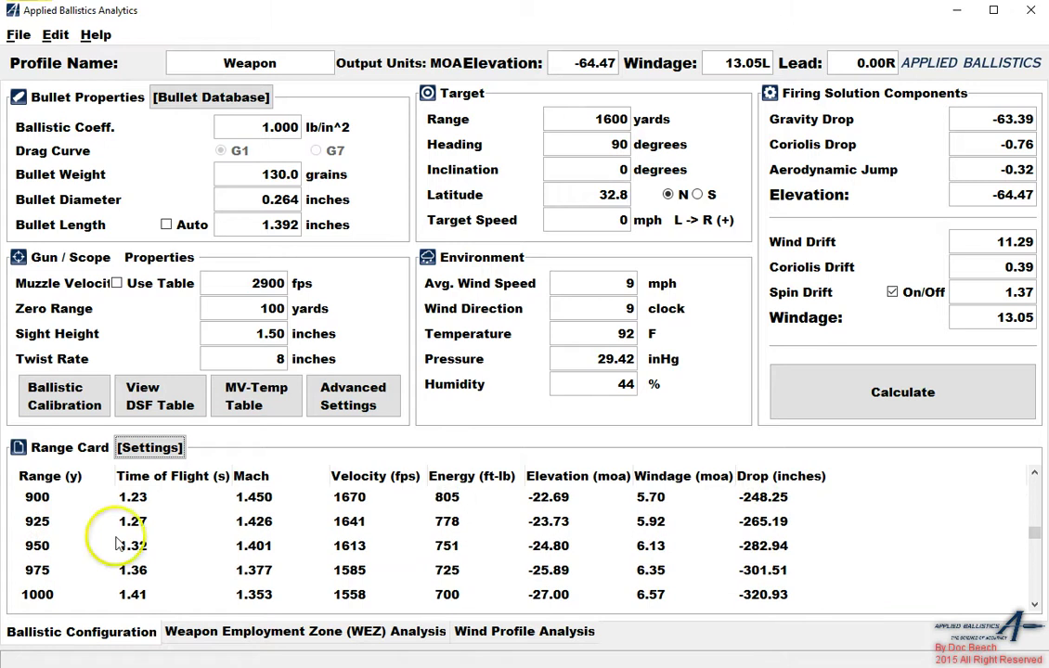
pyautogui.scroll(3, 374, 534)
pyautogui.scroll(4, 374, 533)
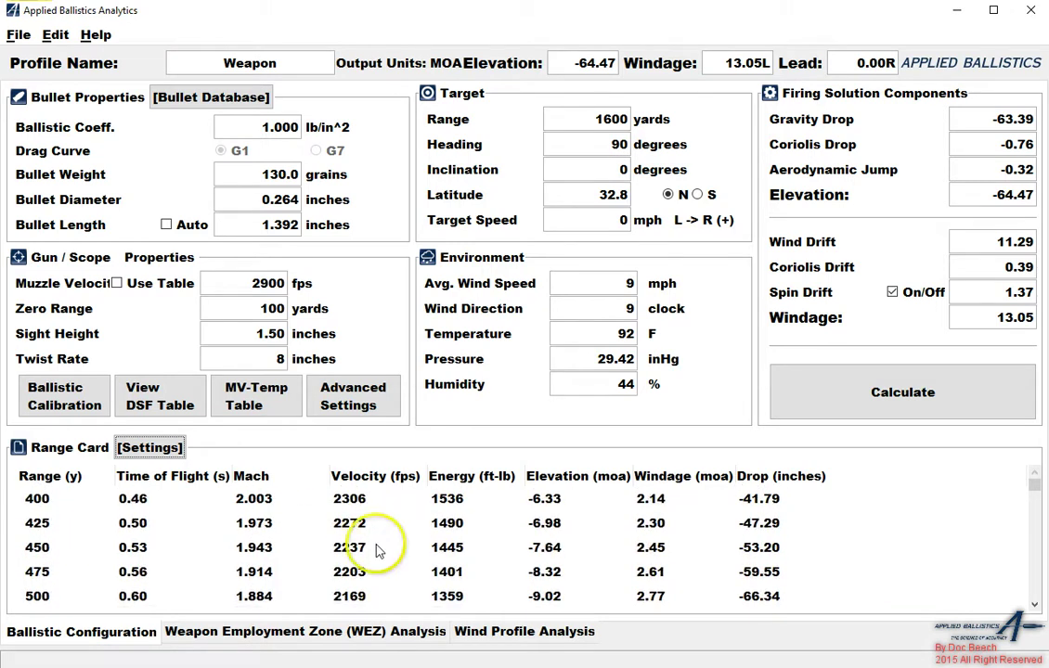
# On the Wind Profile Analysis page, enter crosswind 9 for regions 1–3 and vertical wind 4 for region 4
pyautogui.click(536, 634)
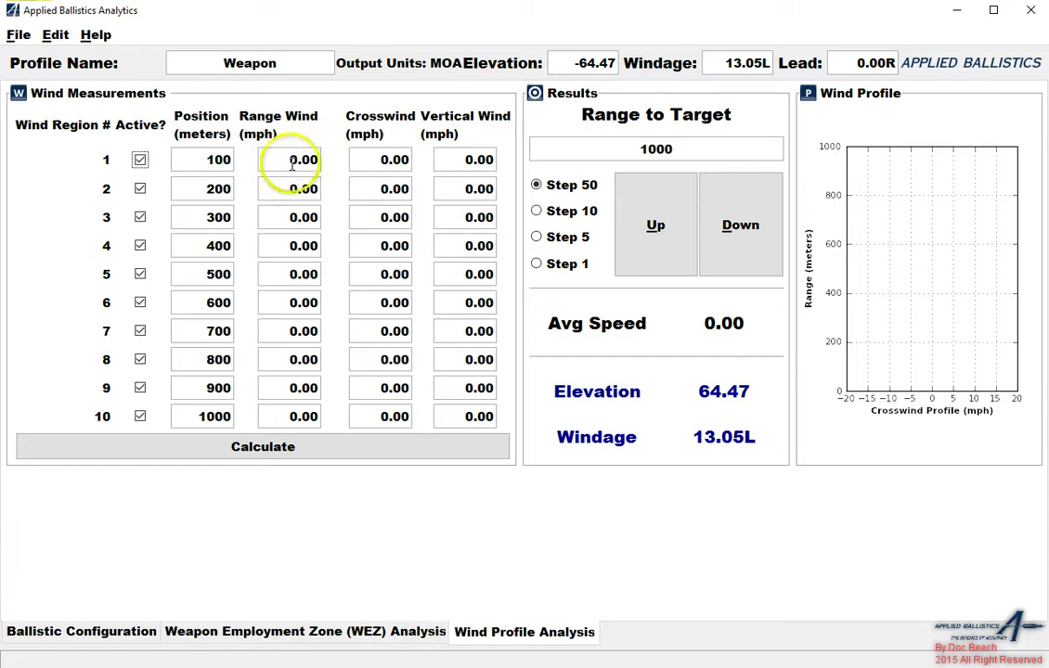
pyautogui.click(376, 160)
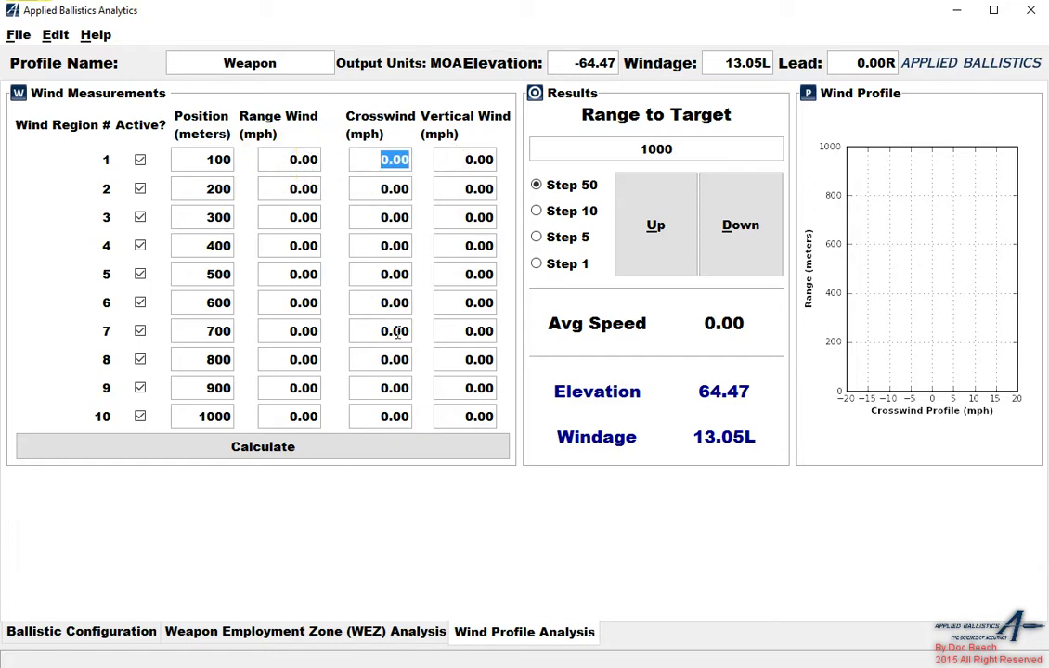
pyautogui.write('9')
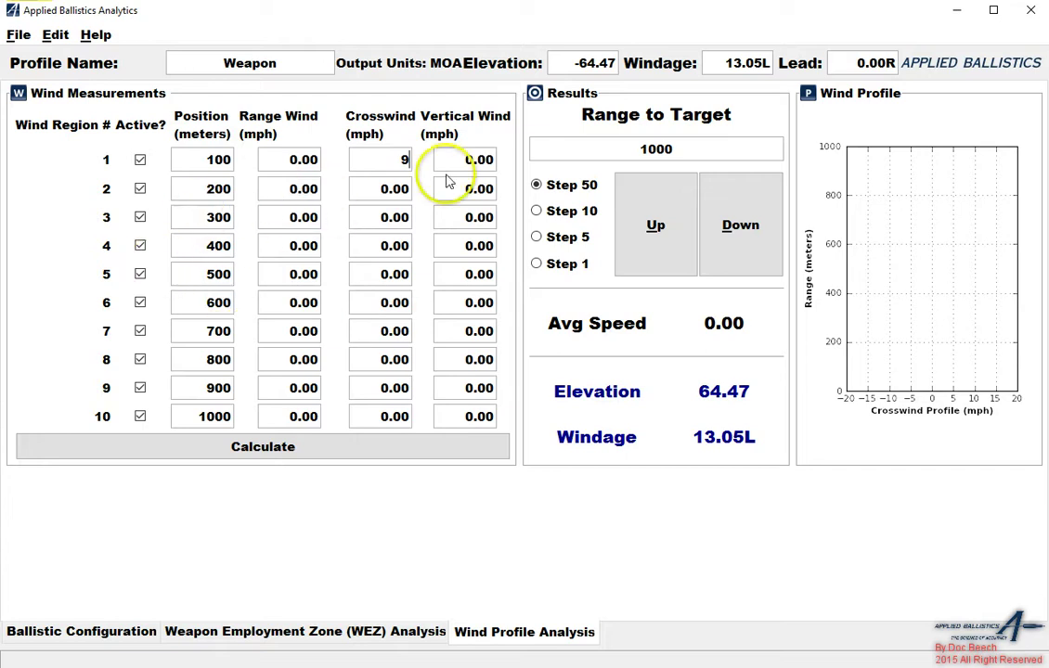
pyautogui.click(391, 189)
pyautogui.write('9')
pyautogui.click(382, 217)
pyautogui.write('9')
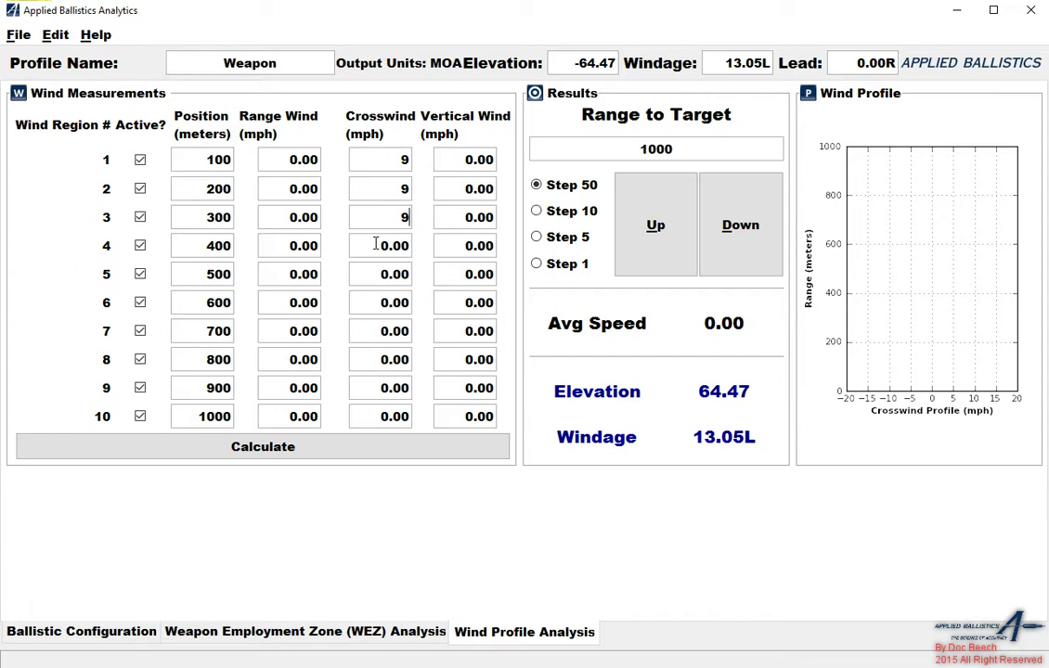
pyautogui.click(455, 245)
pyautogui.write('4')
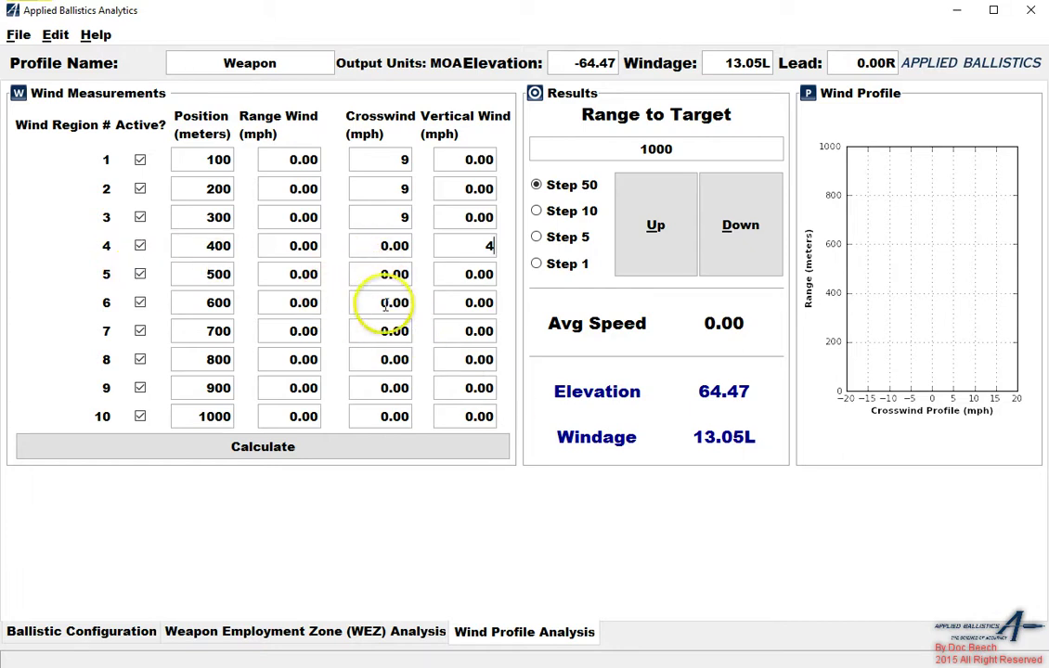
# Enter crosswind -4 for regions 6–7, deactivate regions 8 and 9, and set region 10 to 2
pyautogui.moveTo(382, 303); pyautogui.dragTo(422, 311)
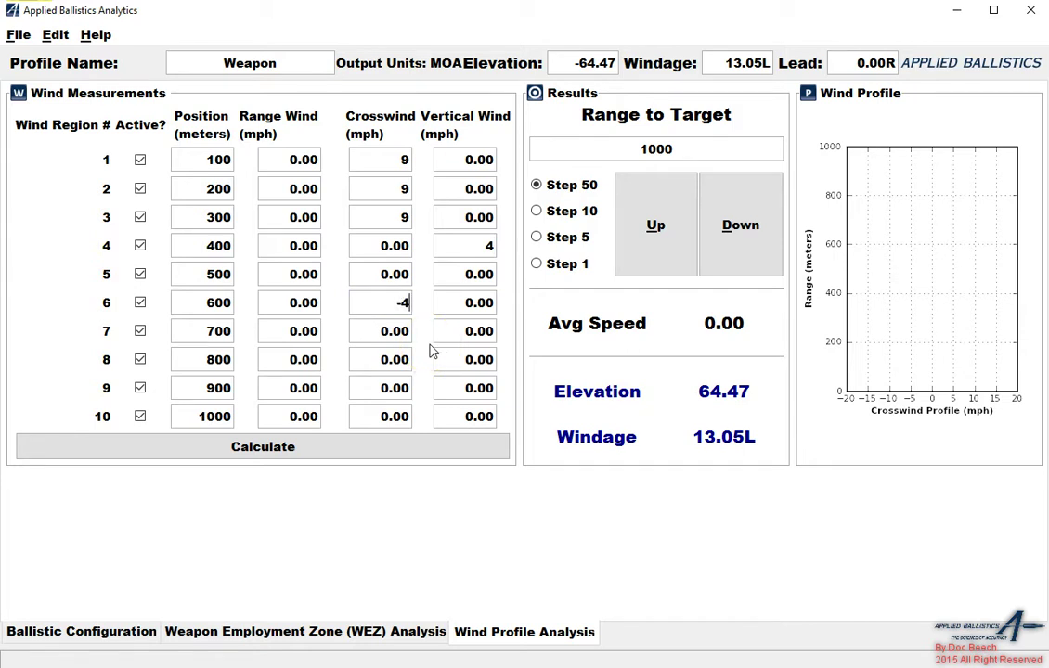
pyautogui.moveTo(375, 330); pyautogui.dragTo(451, 330)
pyautogui.write('-4')
pyautogui.click(139, 359)
pyautogui.click(139, 388)
pyautogui.moveTo(387, 418); pyautogui.dragTo(507, 422)
pyautogui.write('2')
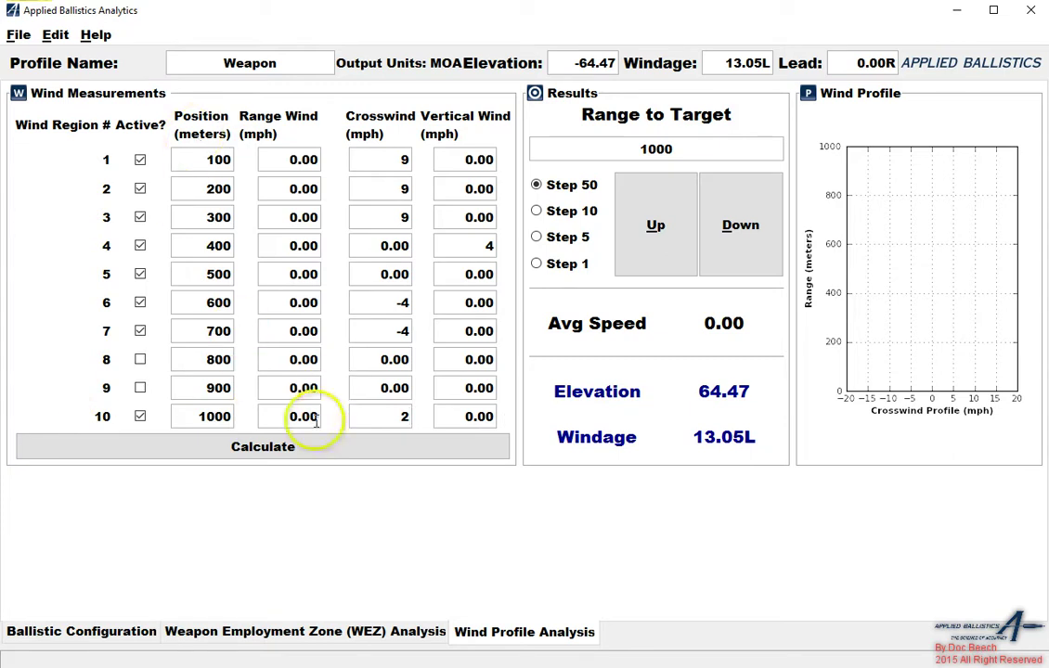
# Calculate the wind profile solution, then recalculate with an 857 range to target
pyautogui.click(319, 450)
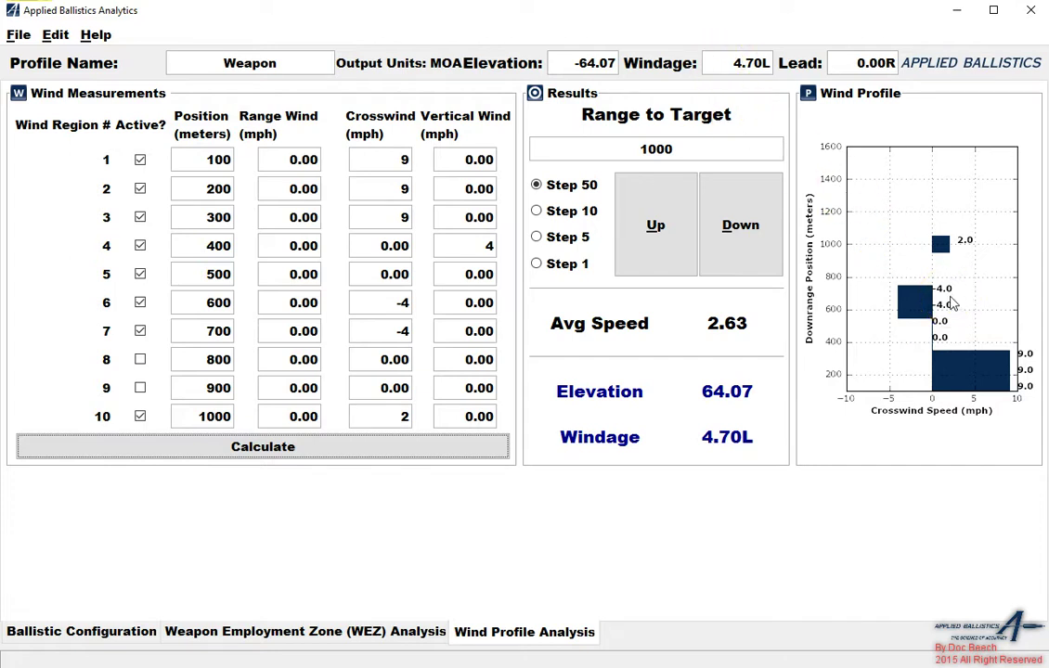
pyautogui.moveTo(740, 150); pyautogui.dragTo(580, 132)
pyautogui.write('857')
pyautogui.click(381, 446)
# Go to the Weapon Employment Zone (WEZ) Analysis page
pyautogui.click(377, 239)
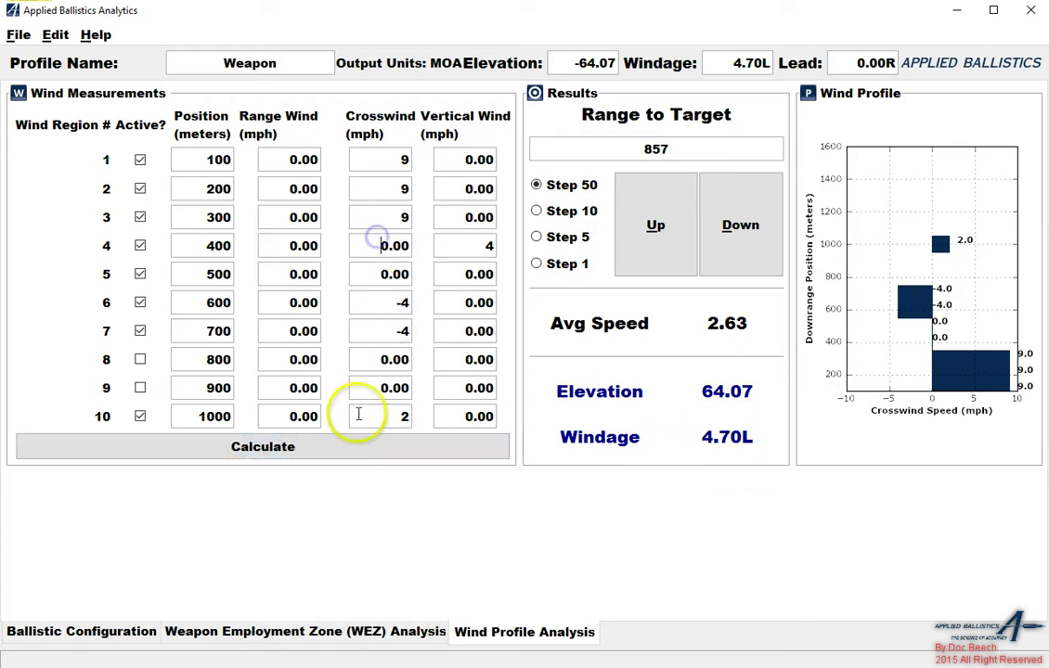
pyautogui.click(357, 459)
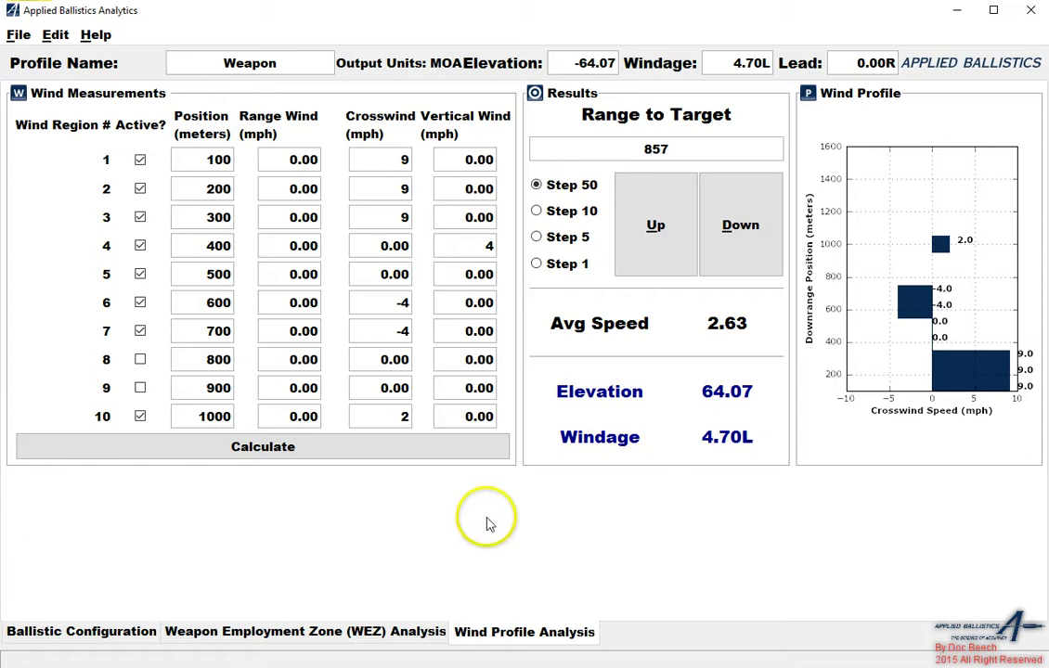
pyautogui.click(401, 630)
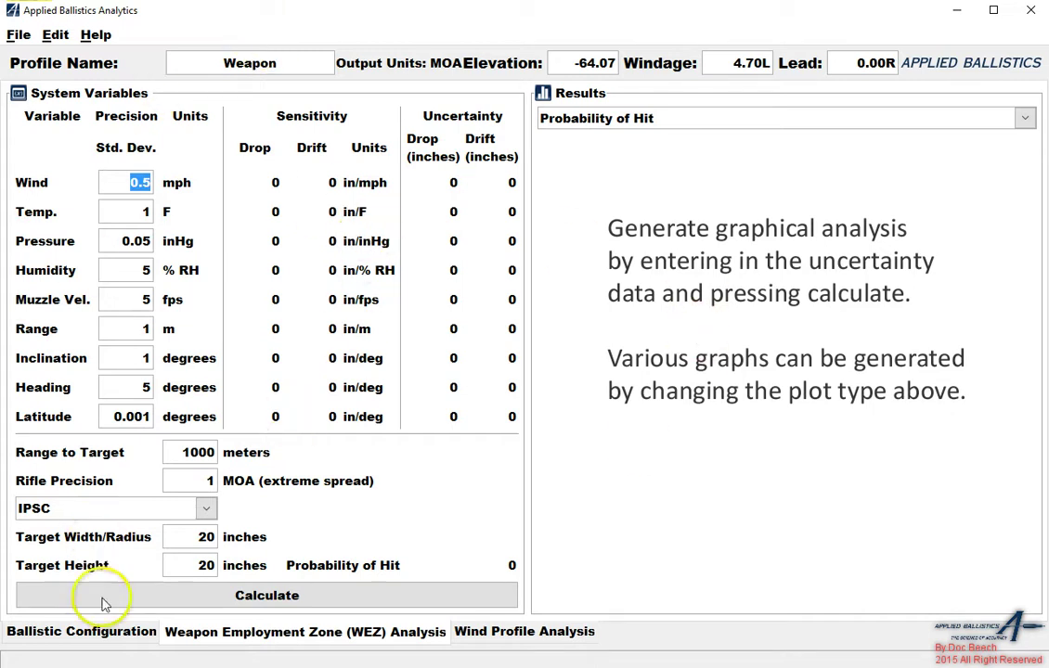
# Keep the Probability of Hit plot and set Rifle Precision to .5 MOA
pyautogui.click(102, 631)
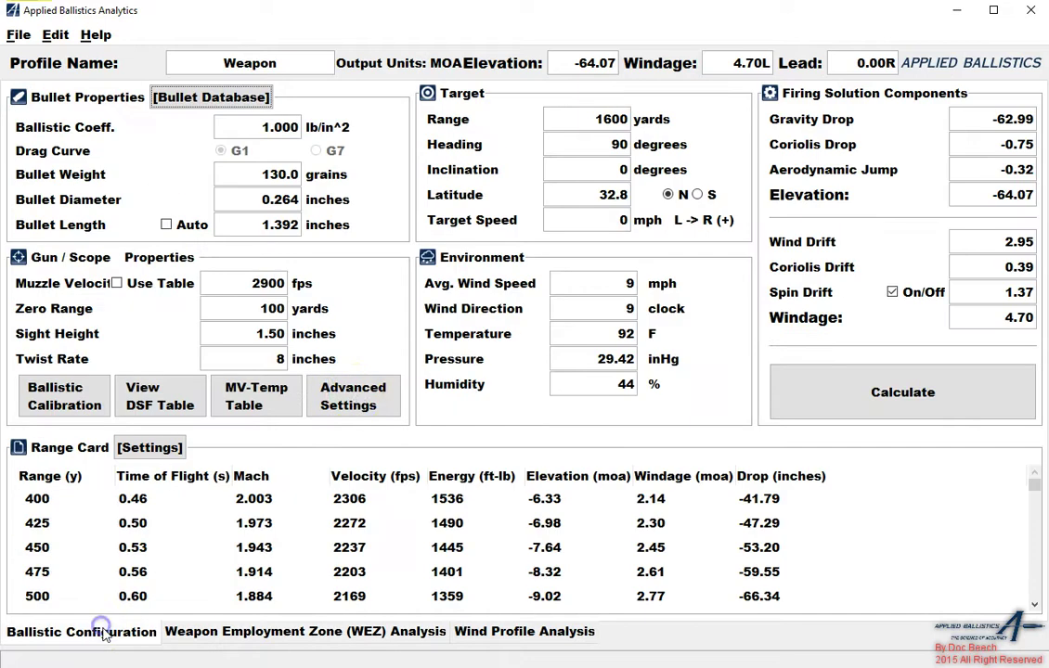
pyautogui.click(283, 632)
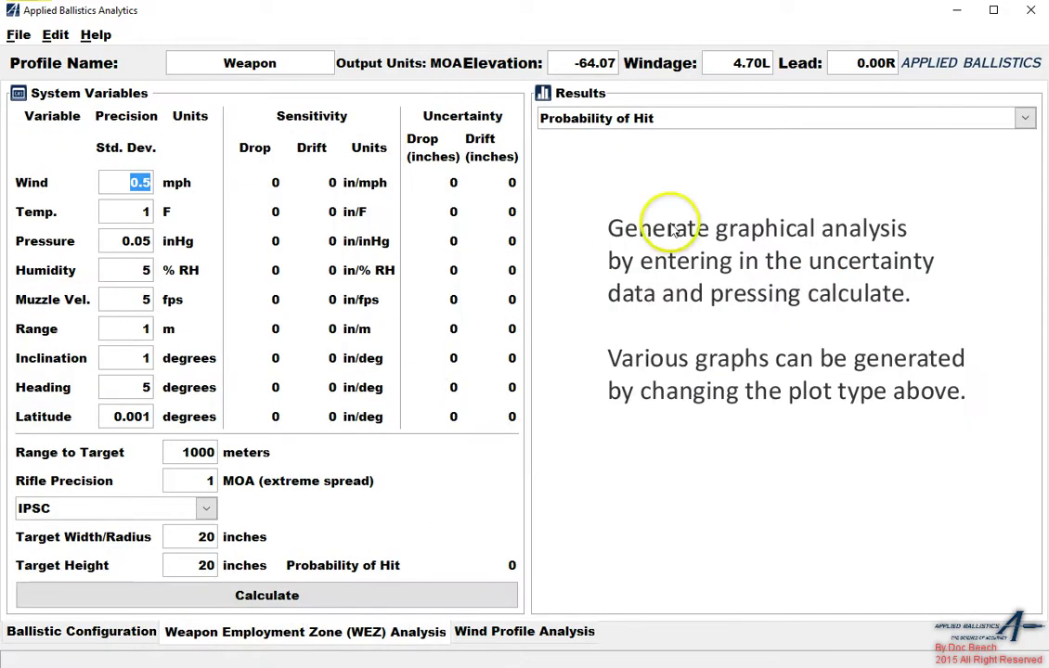
pyautogui.click(846, 121)
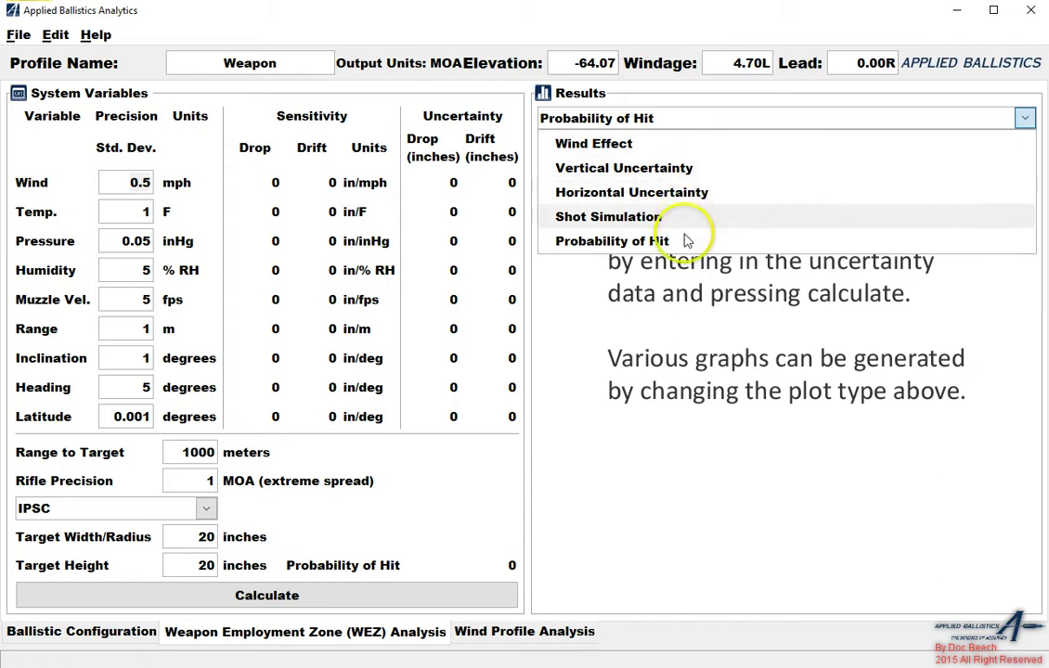
pyautogui.click(656, 360)
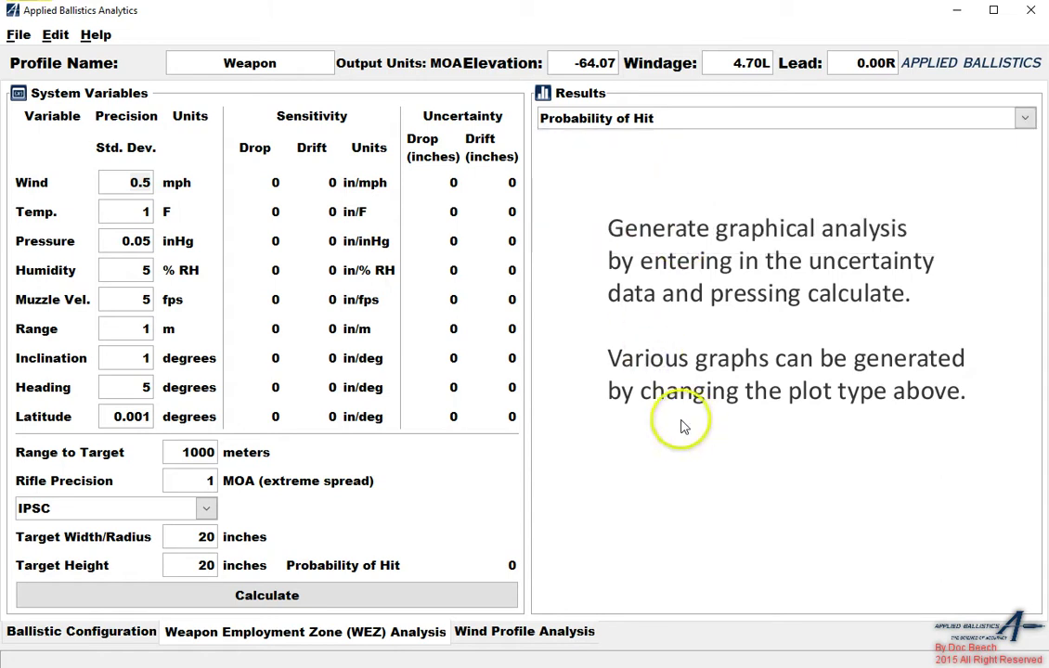
pyautogui.click(176, 453)
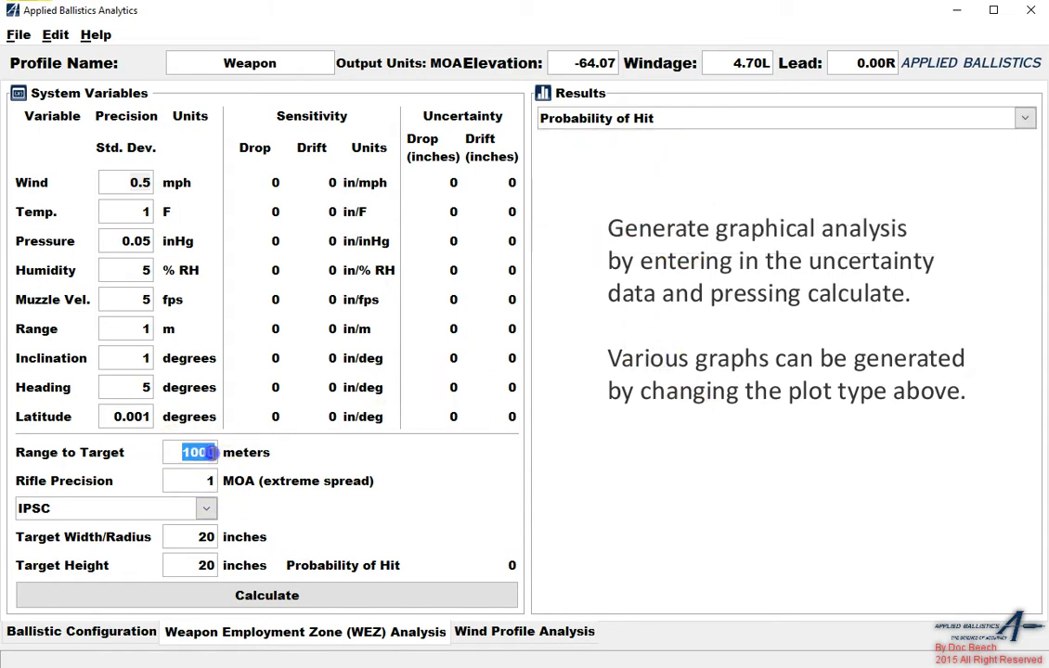
pyautogui.click(190, 481)
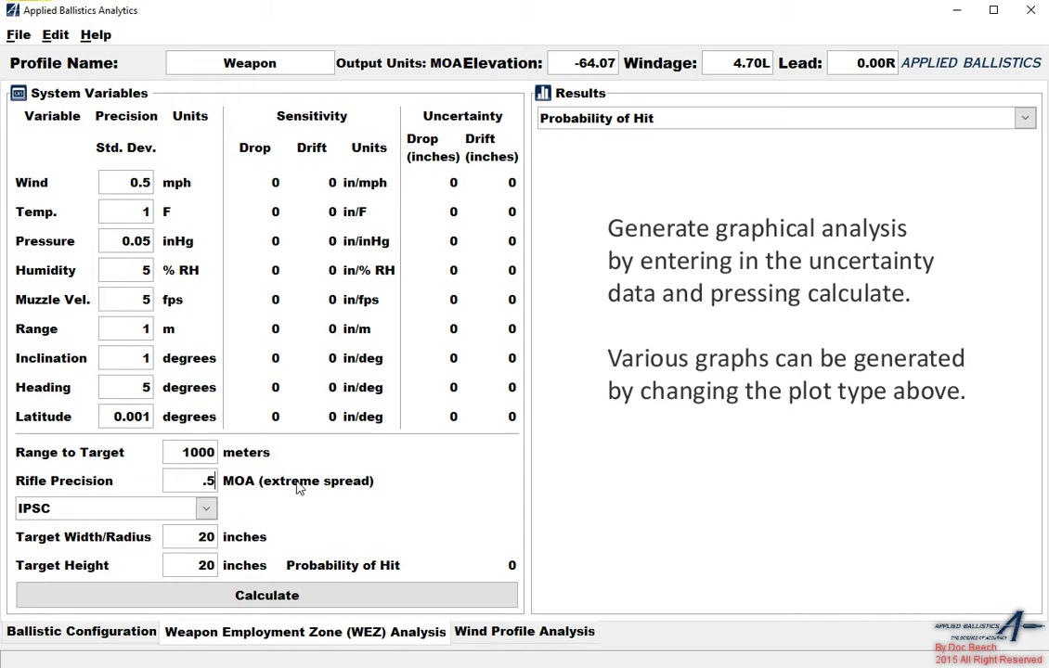
pyautogui.write('.5')
# Try Circle and Rectangle target shapes before settling back on IPSC
pyautogui.click(206, 509)
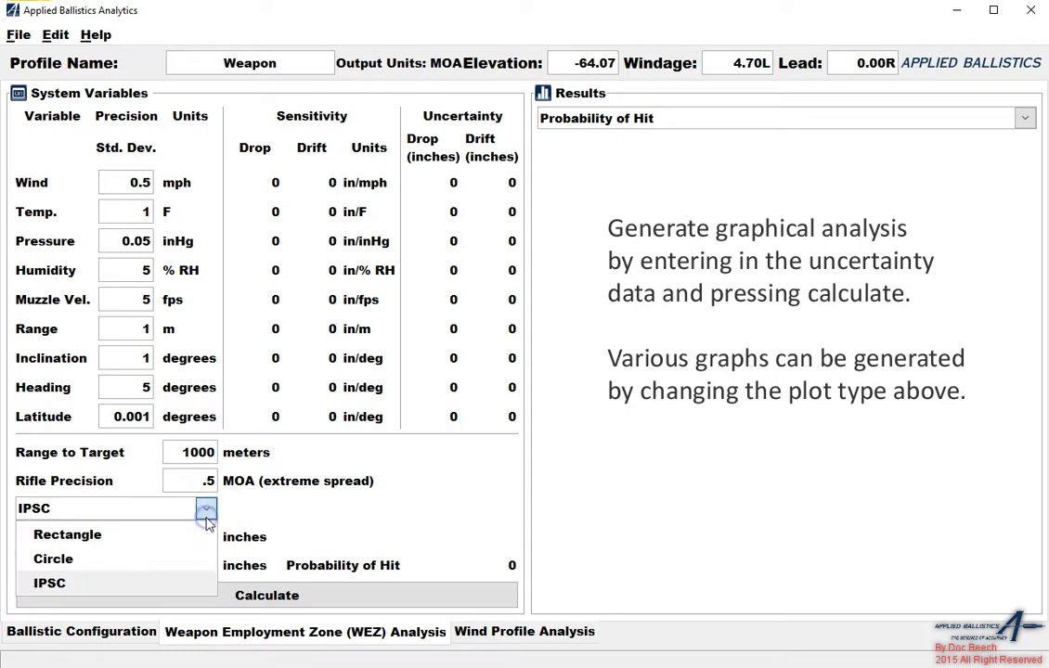
pyautogui.click(121, 582)
pyautogui.click(144, 510)
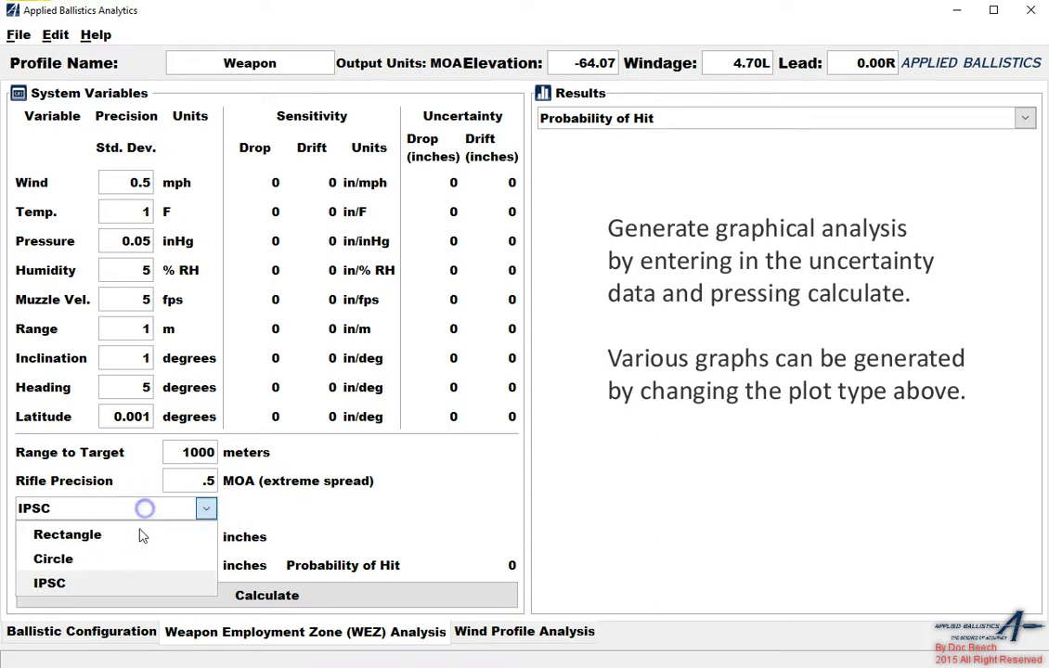
pyautogui.click(93, 558)
pyautogui.click(158, 508)
pyautogui.click(133, 535)
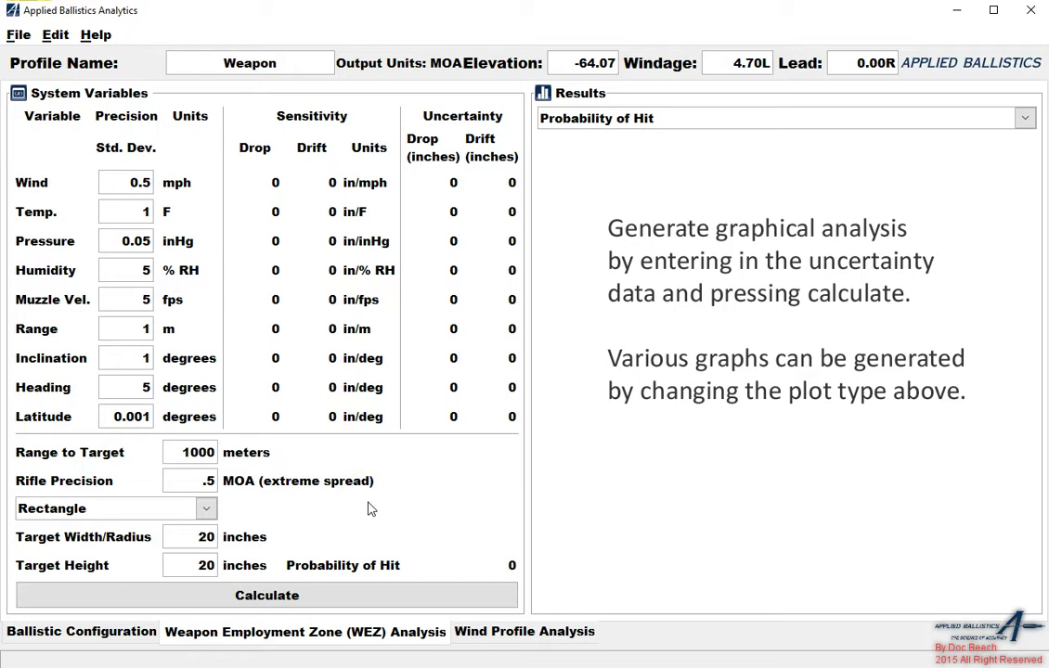
pyautogui.click(165, 504)
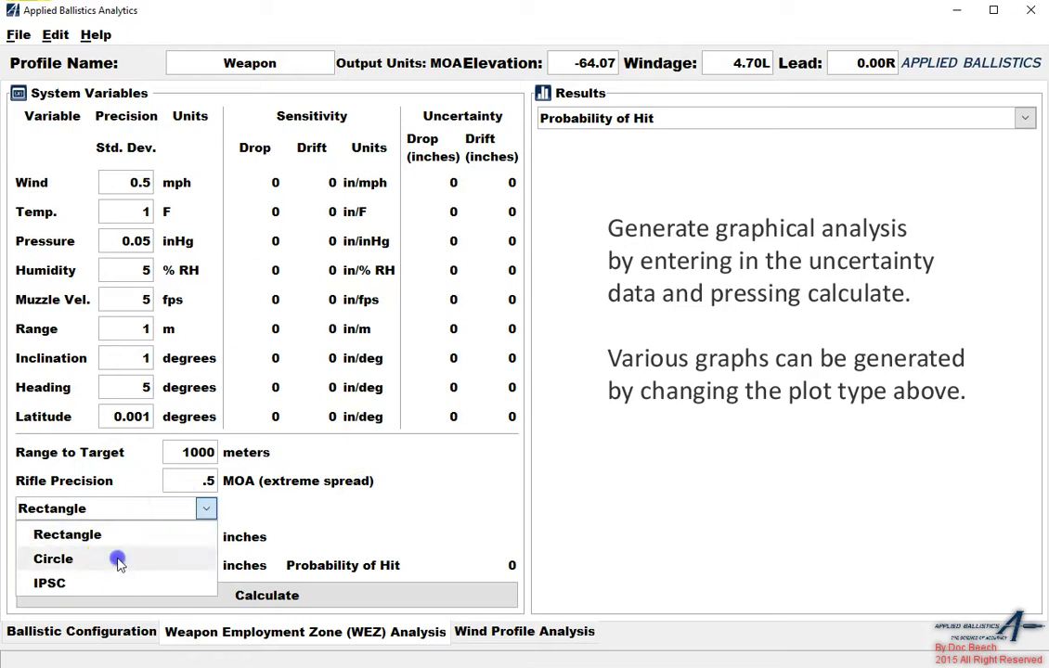
pyautogui.click(118, 557)
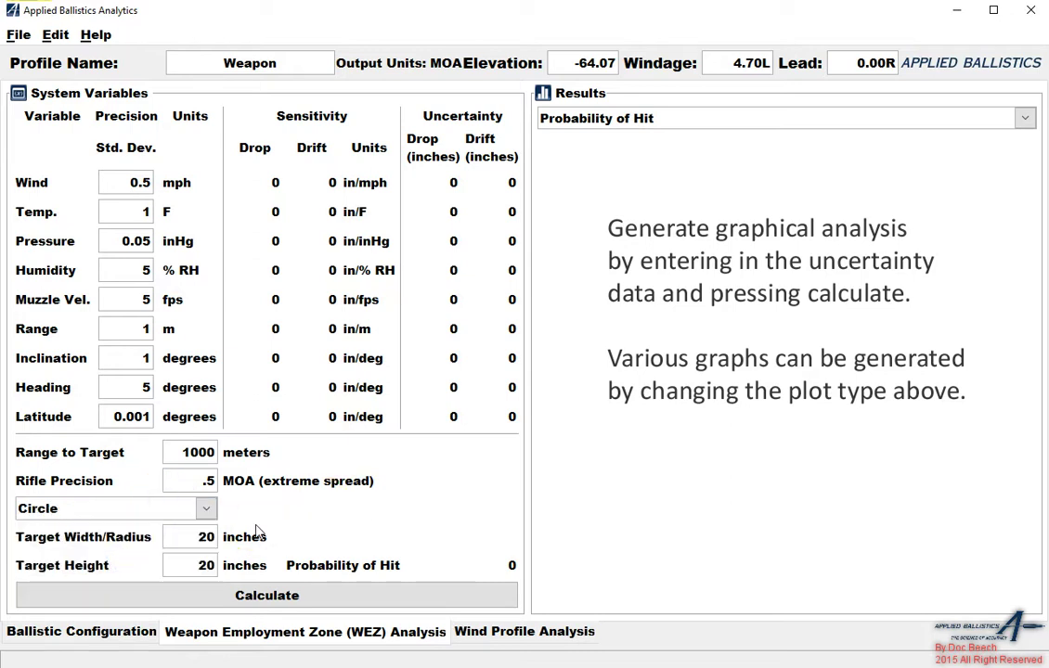
pyautogui.click(201, 510)
pyautogui.click(124, 582)
pyautogui.click(323, 527)
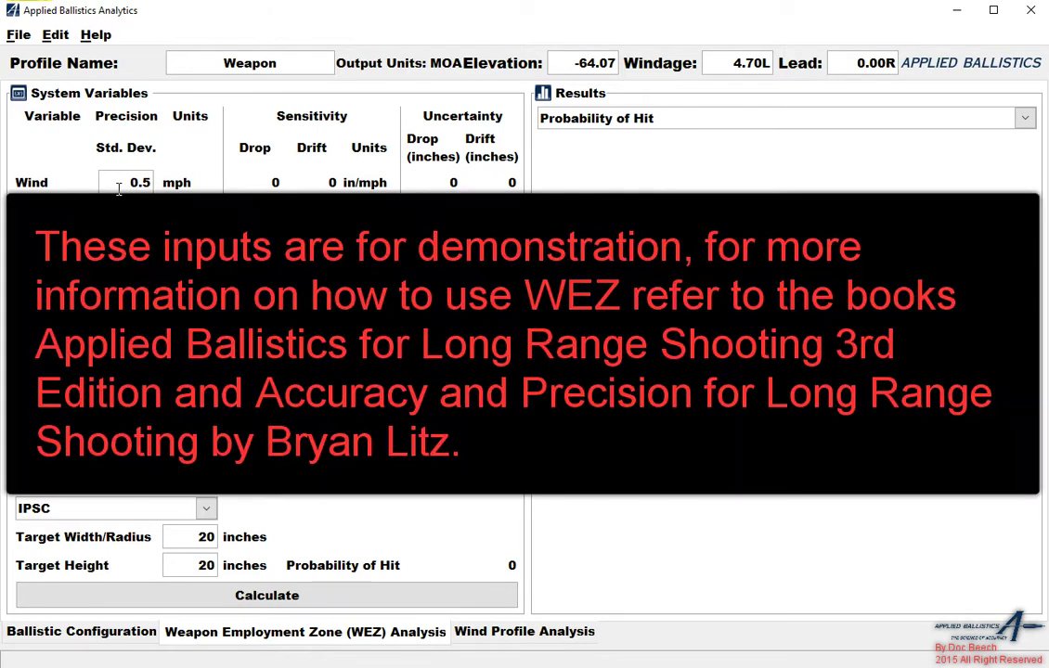
# Set the Muzzle Vel. standard deviation to 9 after a first wind entry
pyautogui.doubleClick(119, 186)
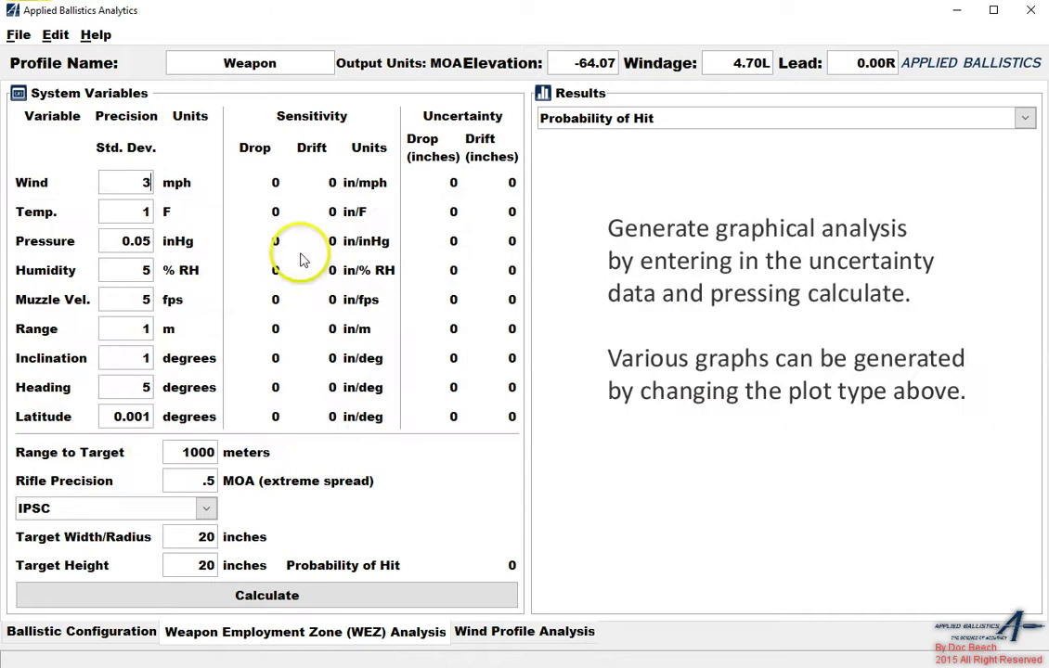
pyautogui.write('1')
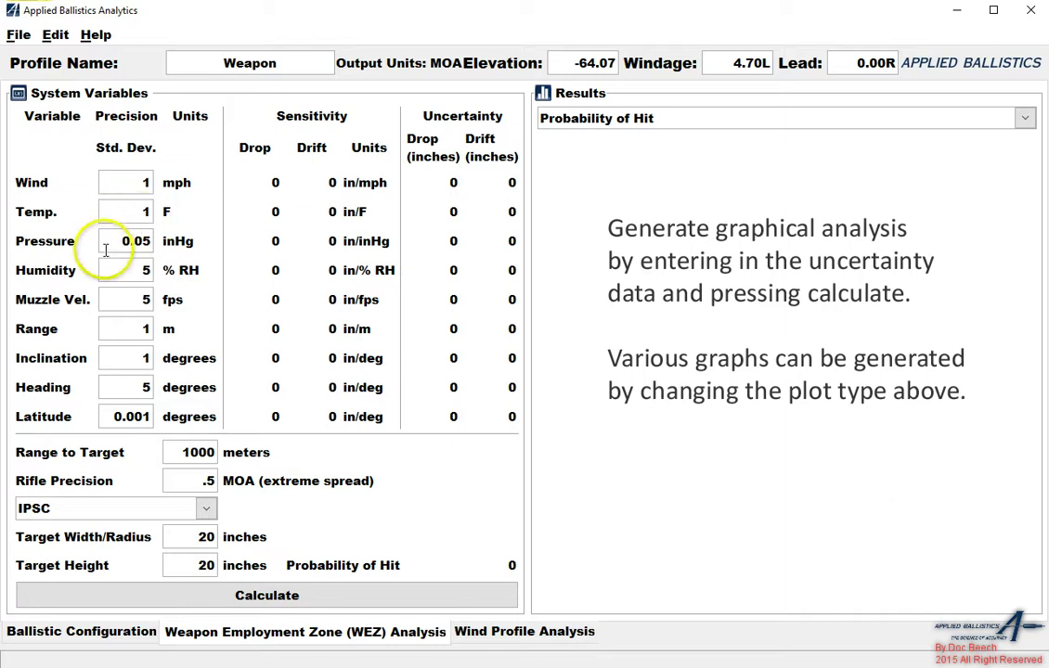
pyautogui.moveTo(109, 267); pyautogui.dragTo(158, 269)
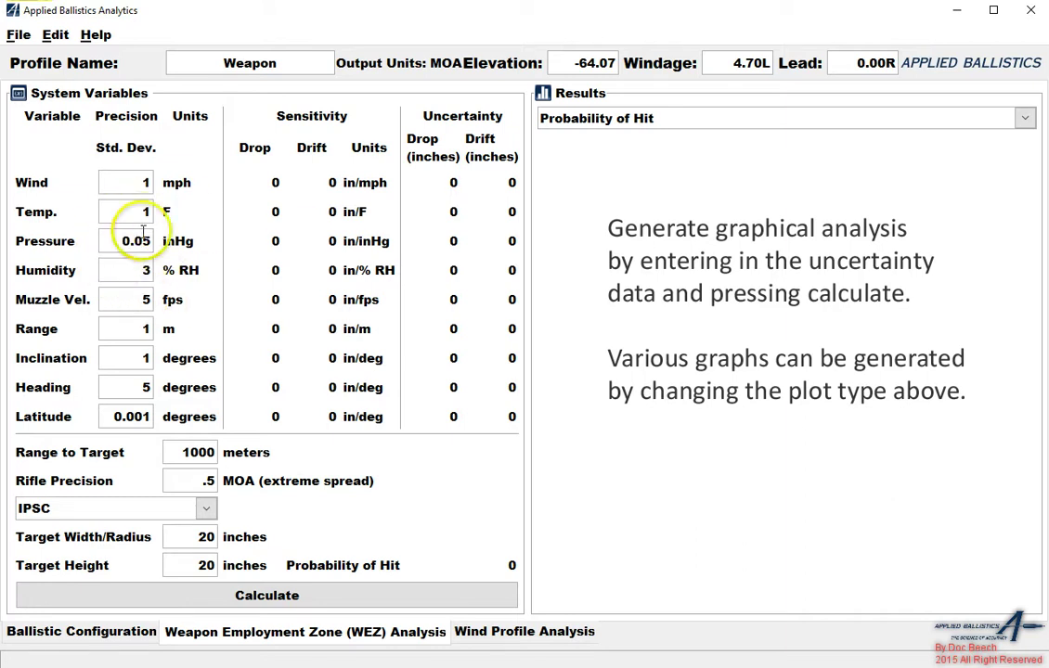
pyautogui.moveTo(140, 299); pyautogui.dragTo(209, 299)
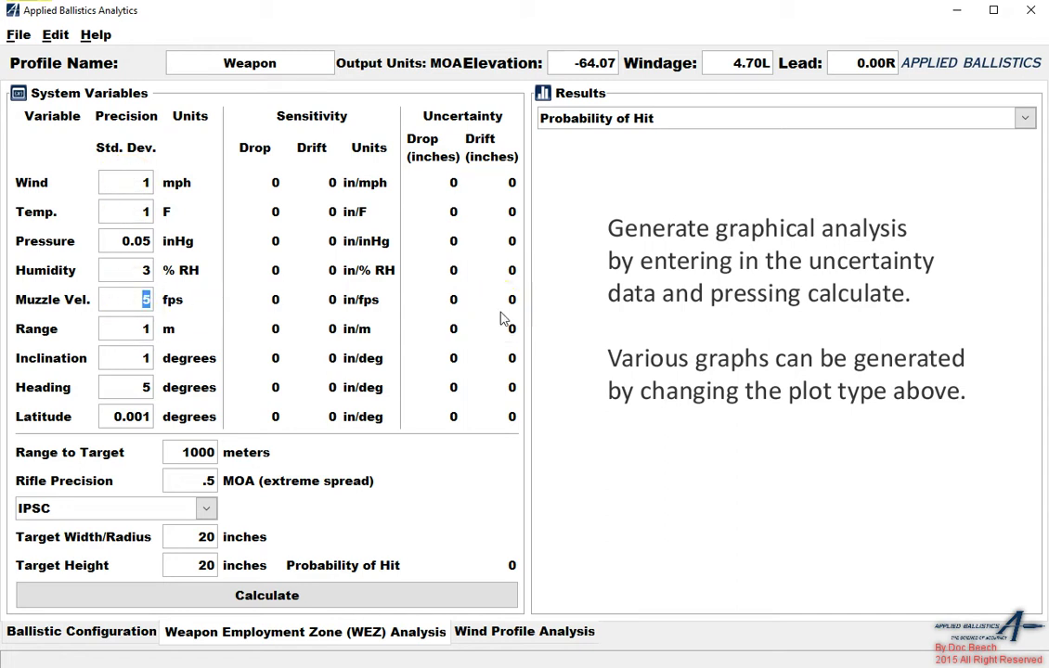
pyautogui.write('9')
pyautogui.press('BackSpace')
pyautogui.write('18')
pyautogui.press('BackSpace')
pyautogui.write('9')
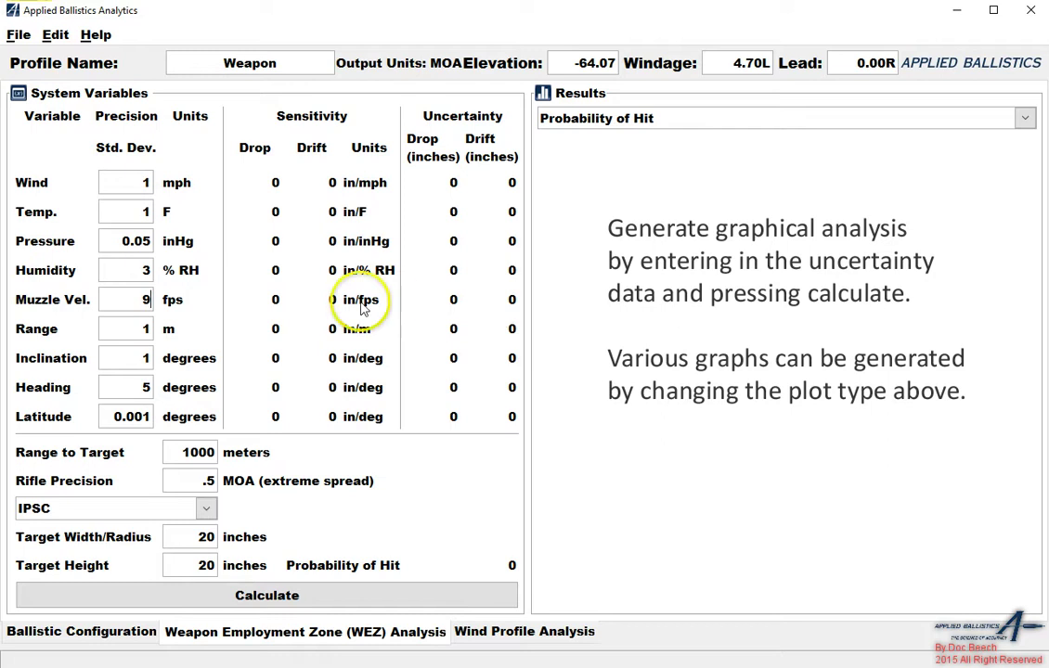
# Set standard deviations: wind 4, temperature 5, humidity 20, range 20
pyautogui.click(126, 183)
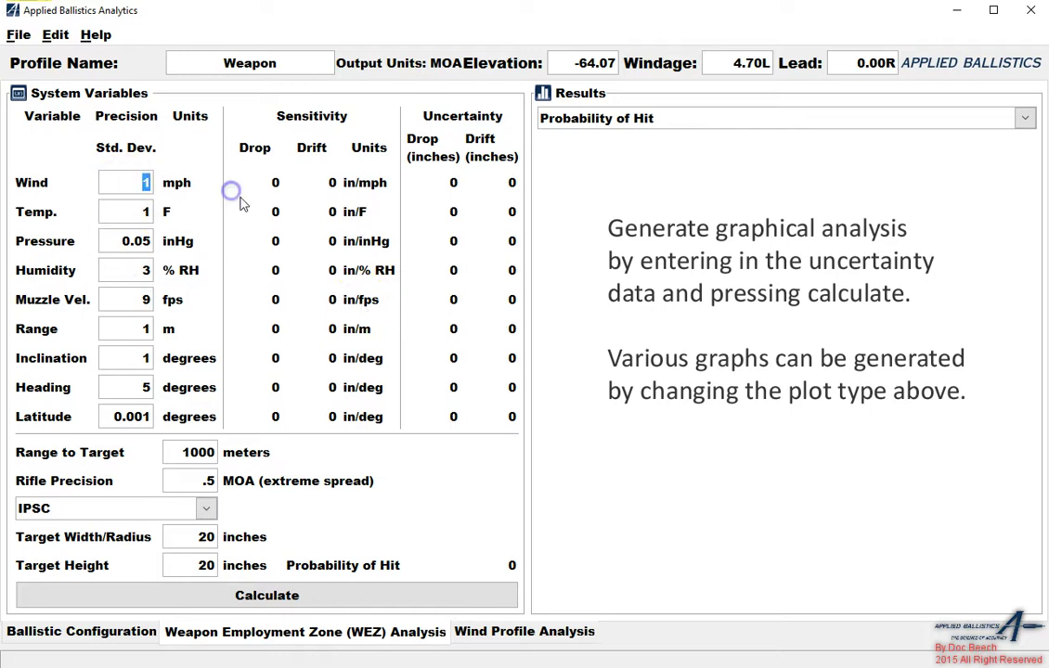
pyautogui.press('BackSpace')
pyautogui.write('4')
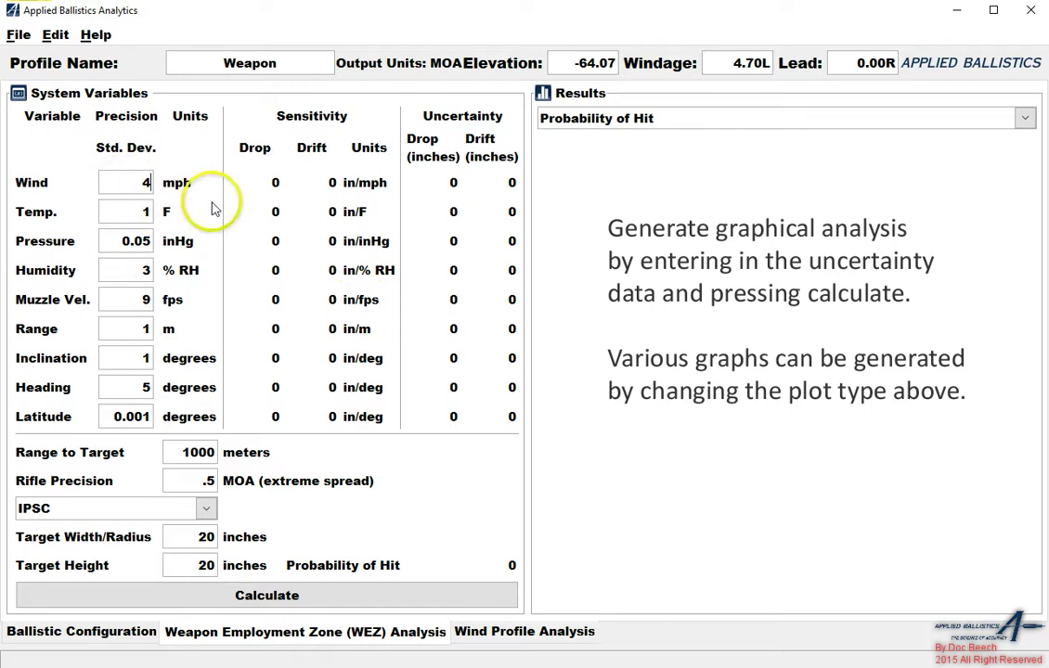
pyautogui.click(132, 213)
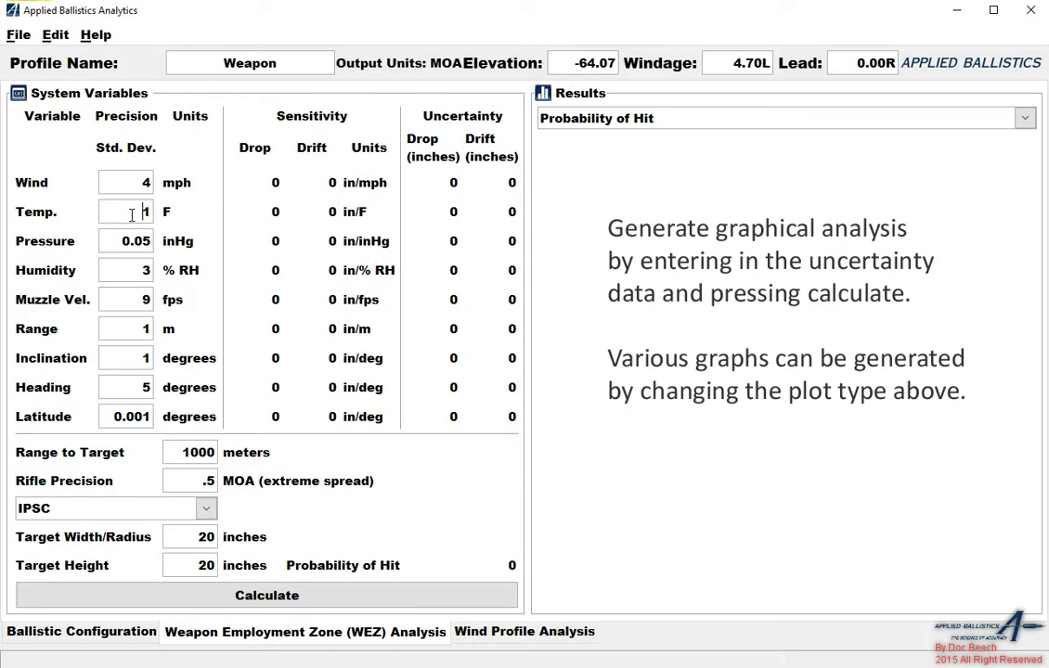
pyautogui.press('BackSpace')
pyautogui.write('5')
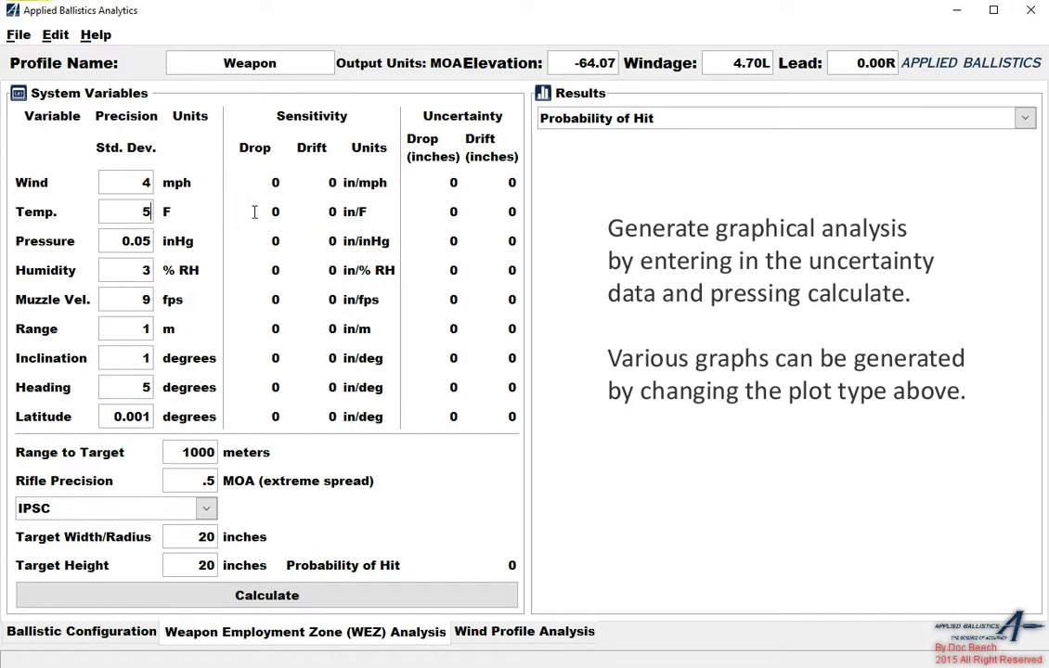
pyautogui.doubleClick(146, 270)
pyautogui.write('20')
pyautogui.doubleClick(136, 326)
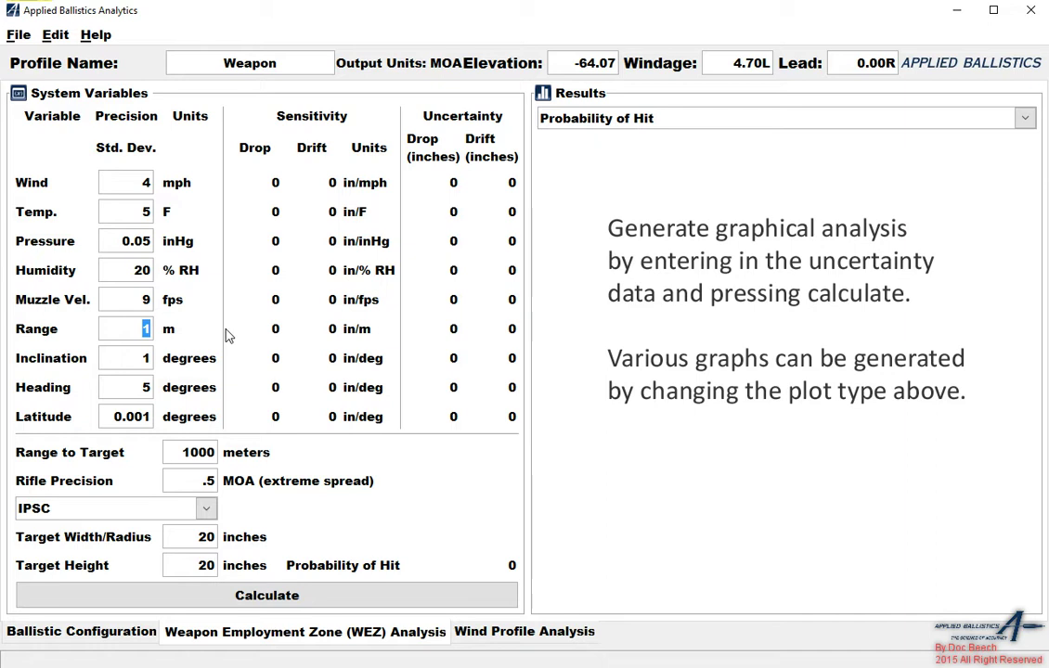
pyautogui.write('20')
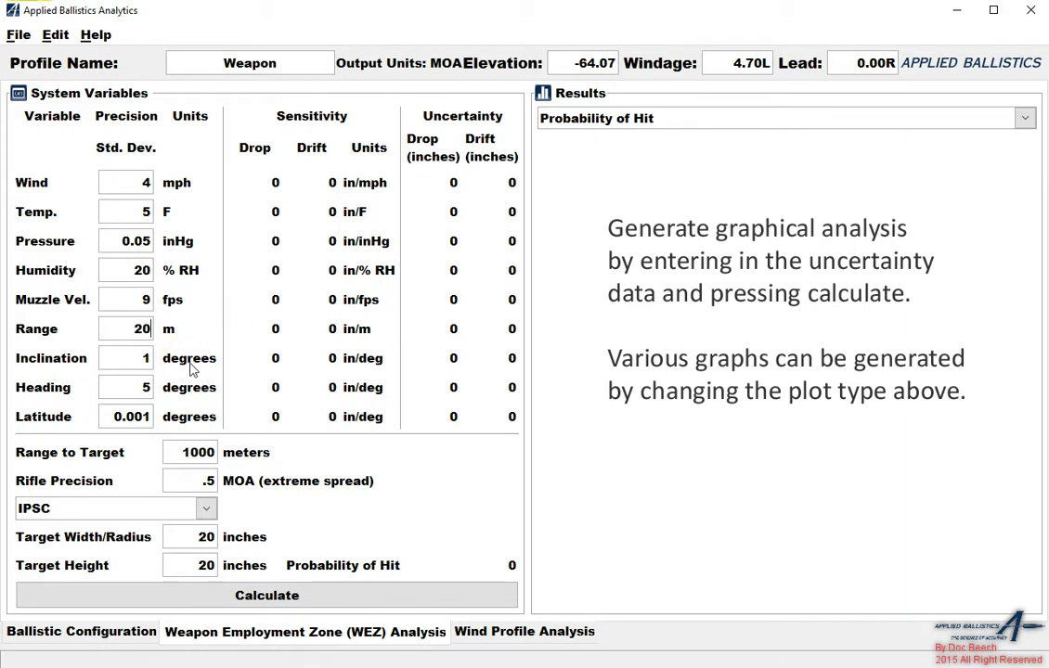
# Undo a mistaken Inclination entry and move to the Heading standard deviation
pyautogui.click(141, 358)
pyautogui.doubleClick(141, 358)
pyautogui.write('5')
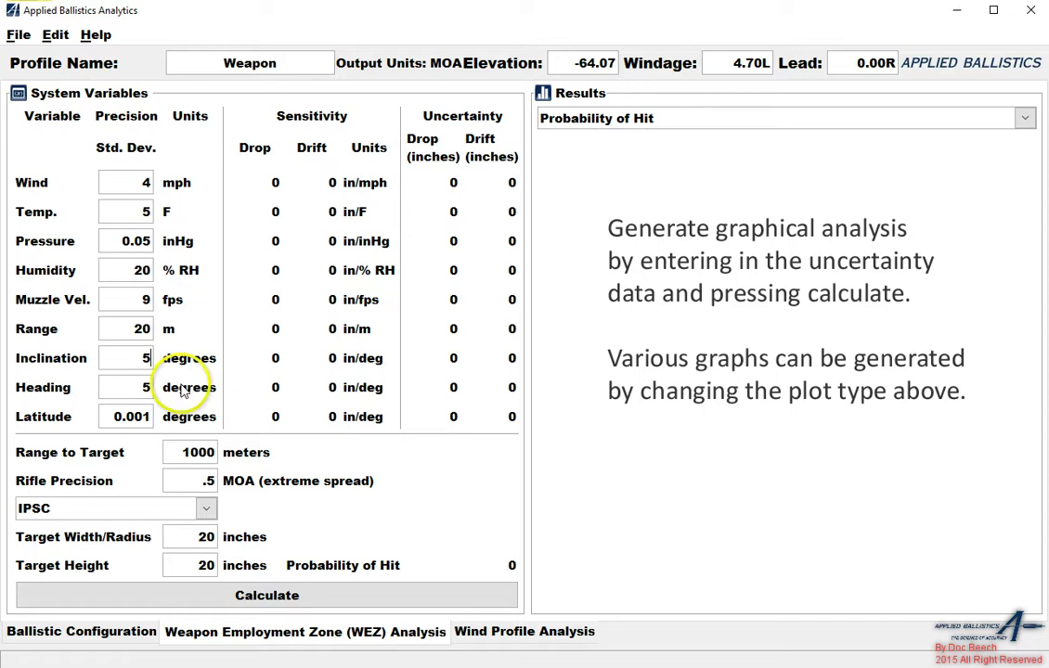
pyautogui.press('BackSpace')
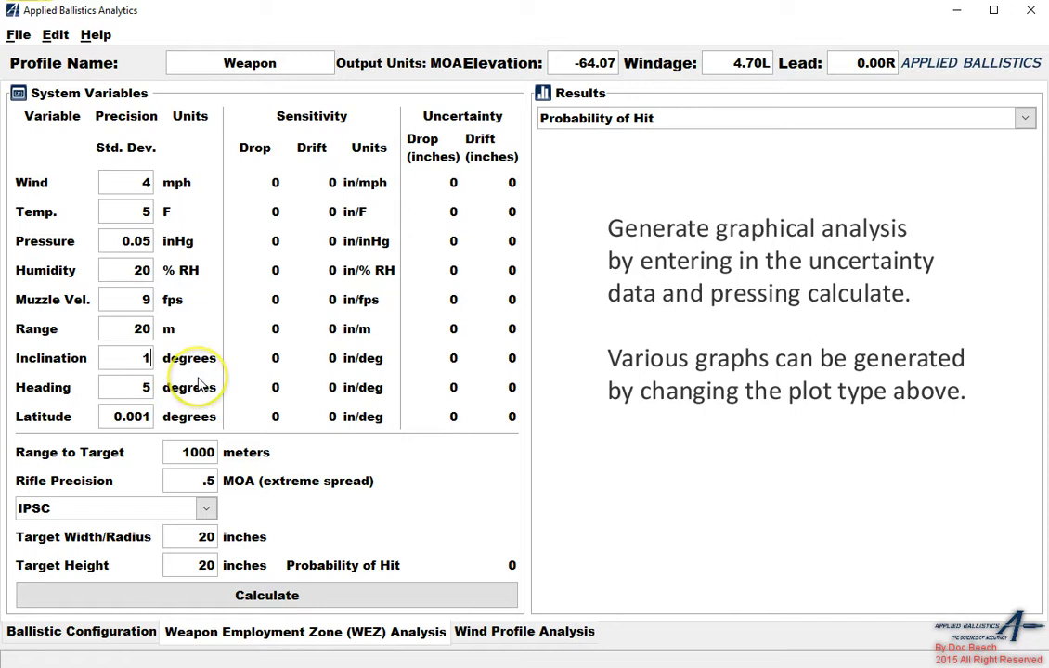
pyautogui.click(137, 388)
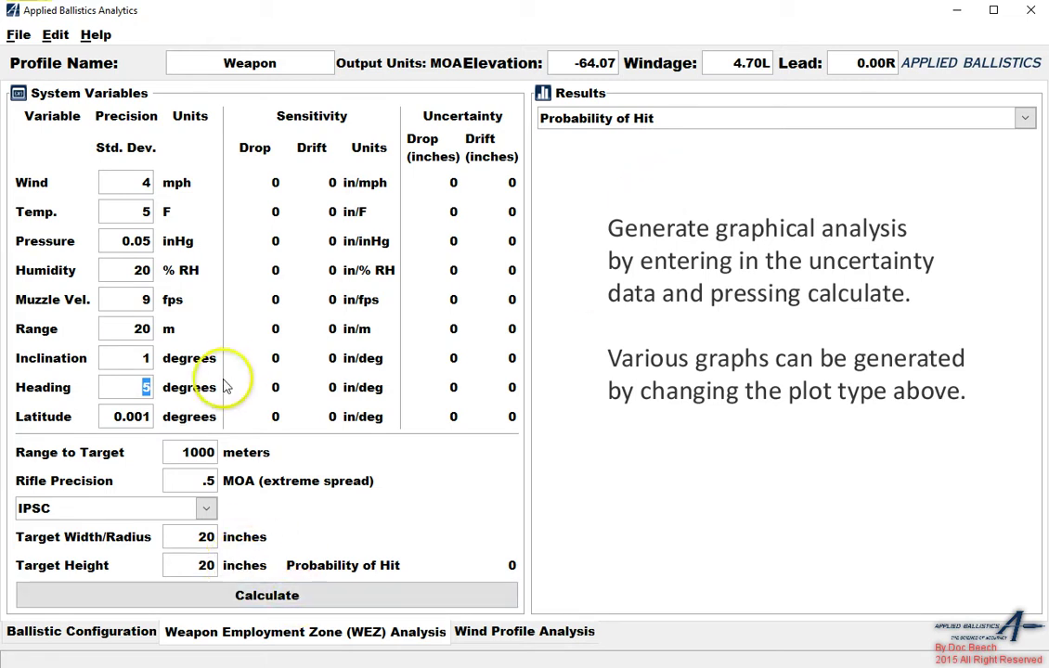
# Calculate the WEZ results and view the Wind Effect, then Vertical Uncertainty chart
pyautogui.click(371, 599)
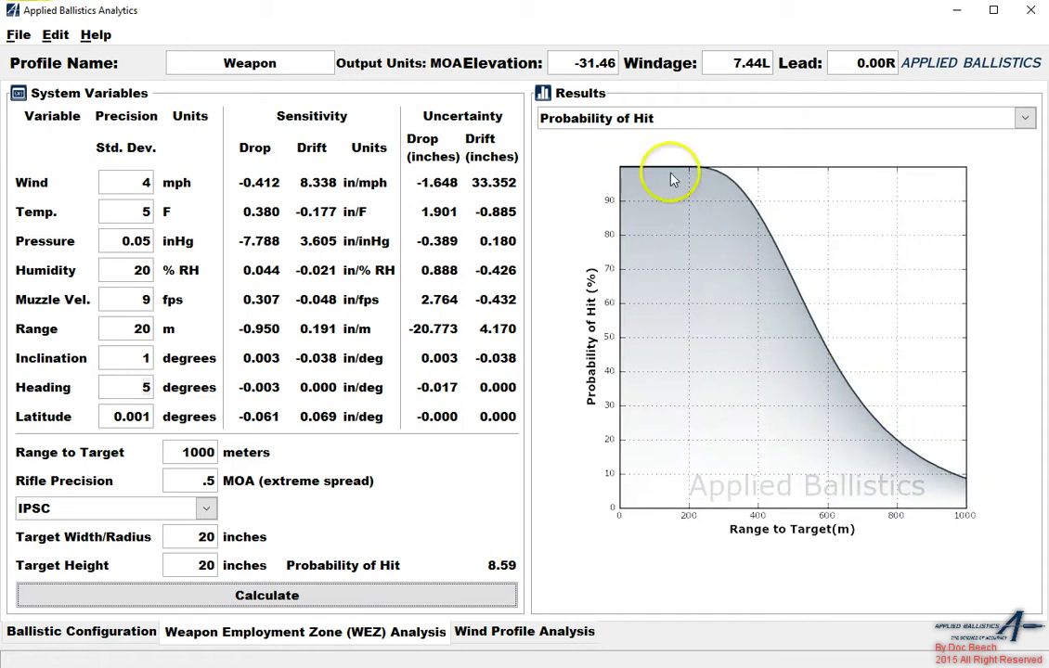
pyautogui.click(1023, 119)
pyautogui.click(778, 154)
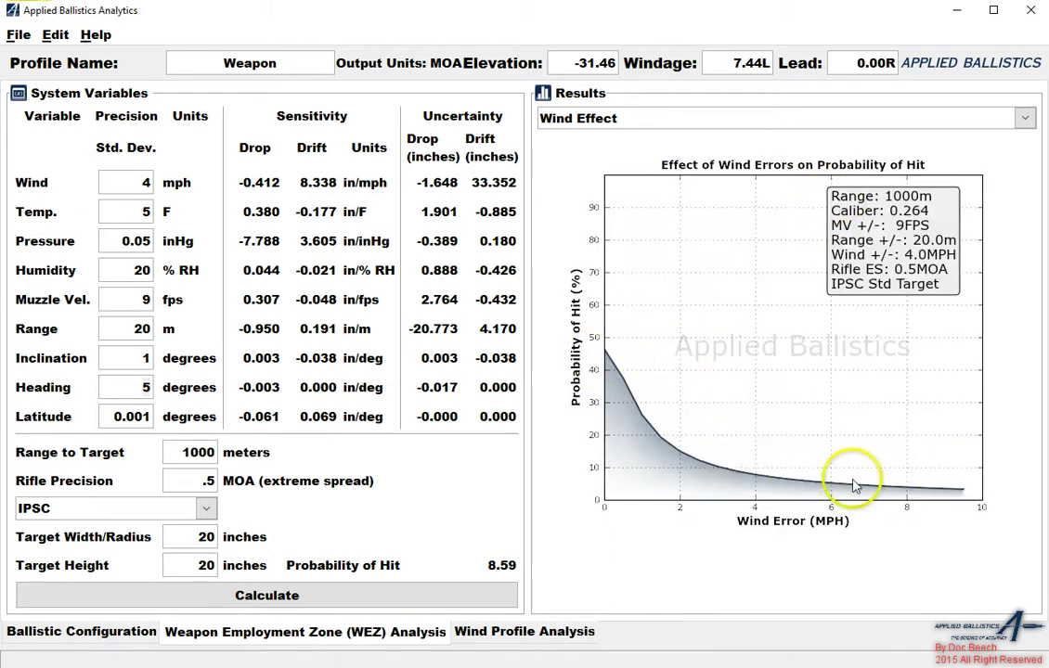
pyautogui.click(823, 121)
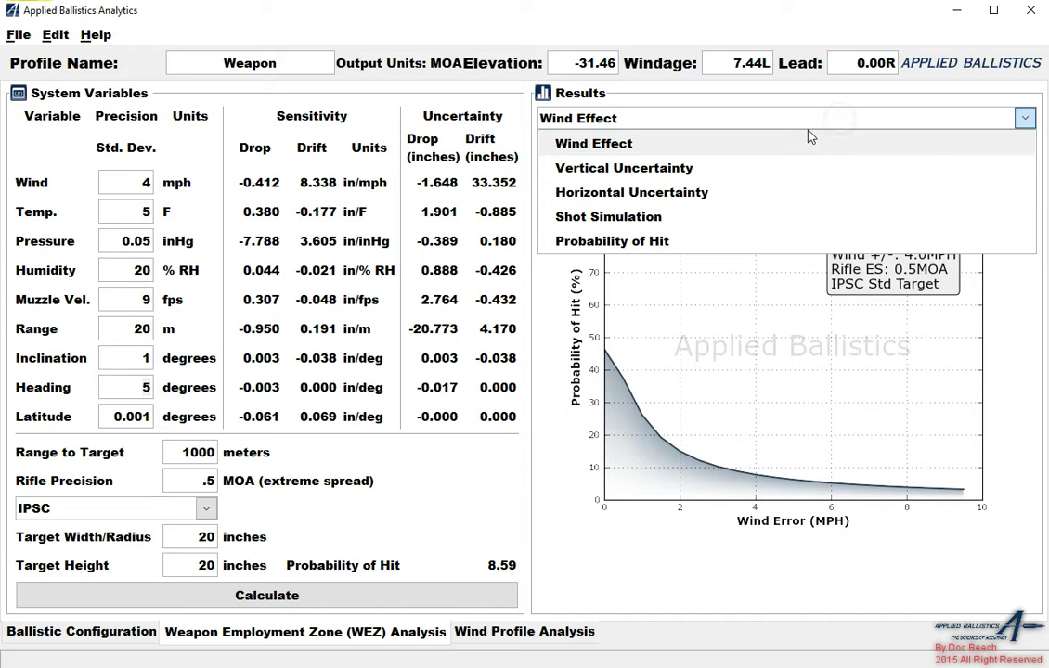
pyautogui.click(697, 169)
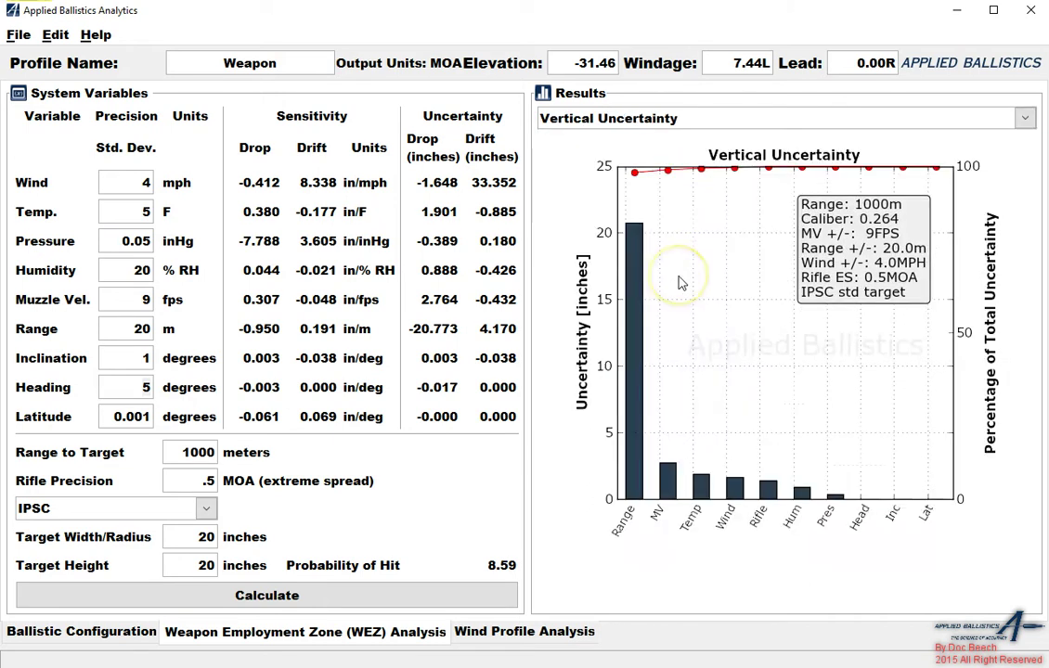
# Recalculate with muzzle velocity deviation 23 fps, then 8 fps
pyautogui.doubleClick(140, 303)
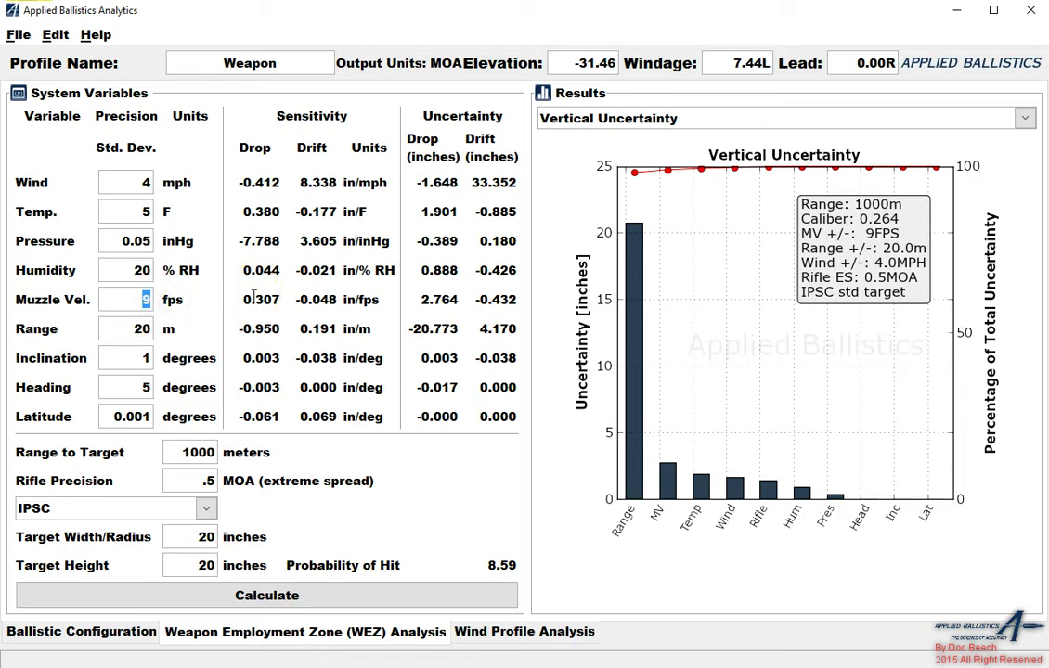
pyautogui.write('23')
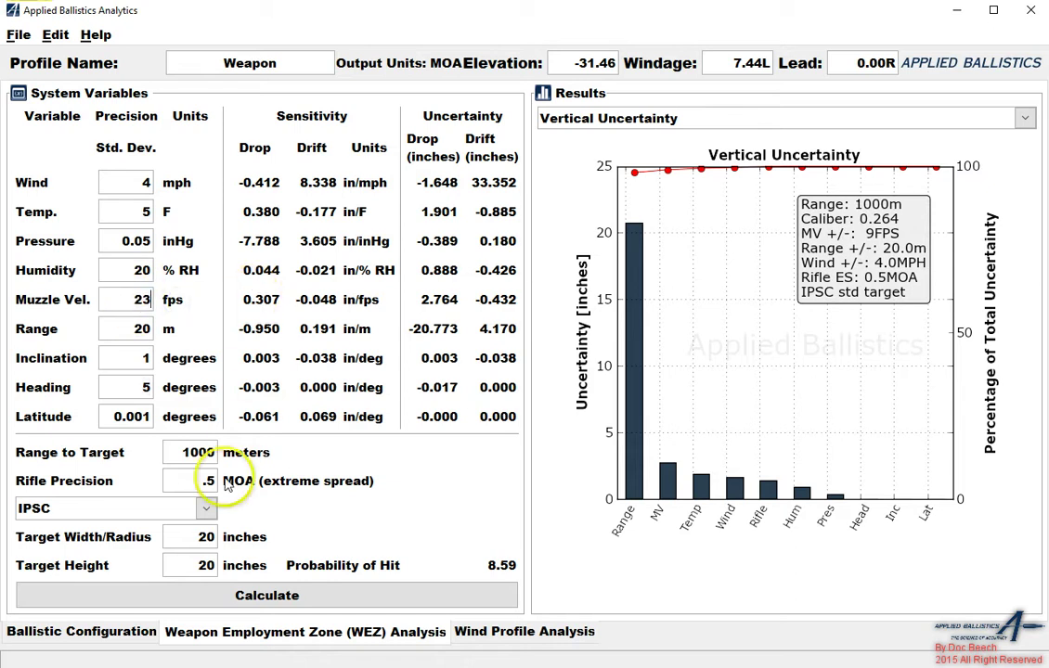
pyautogui.click(273, 596)
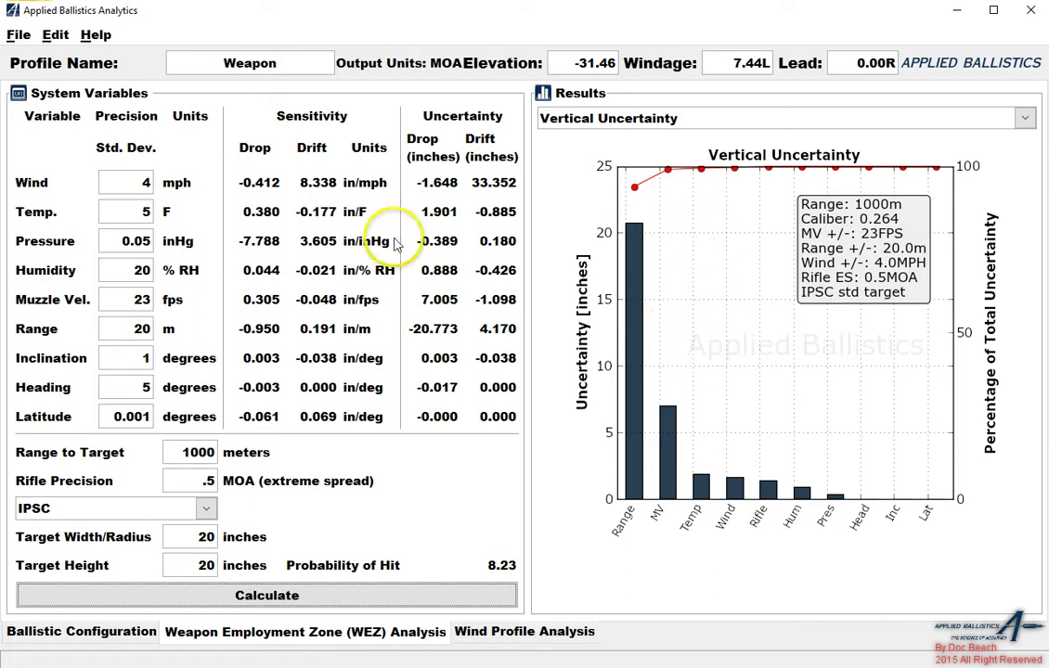
pyautogui.doubleClick(130, 299)
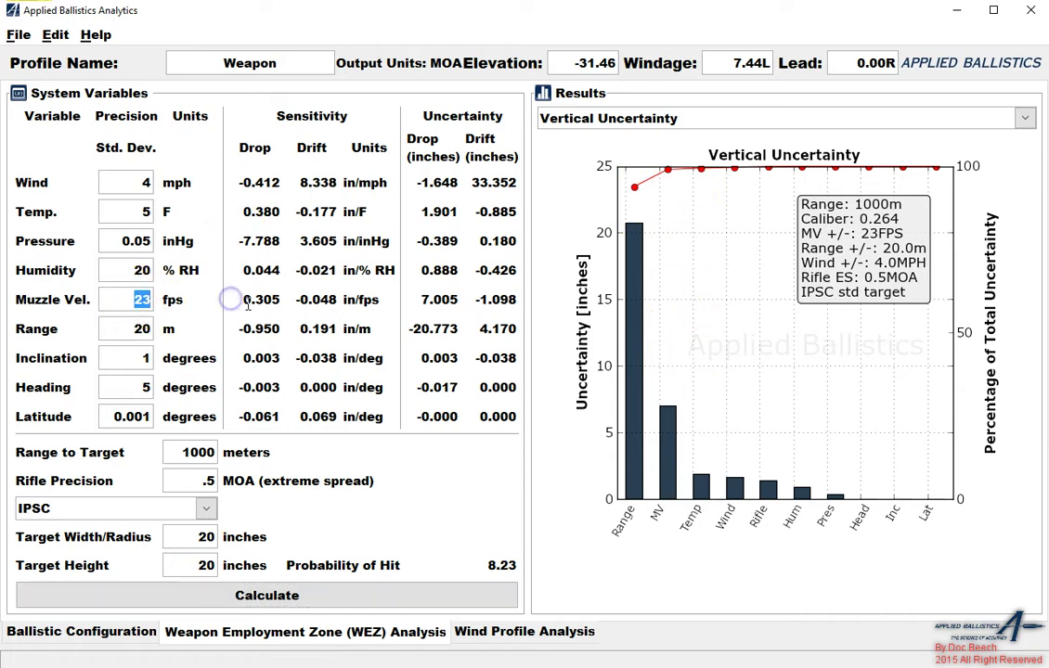
pyautogui.write('8')
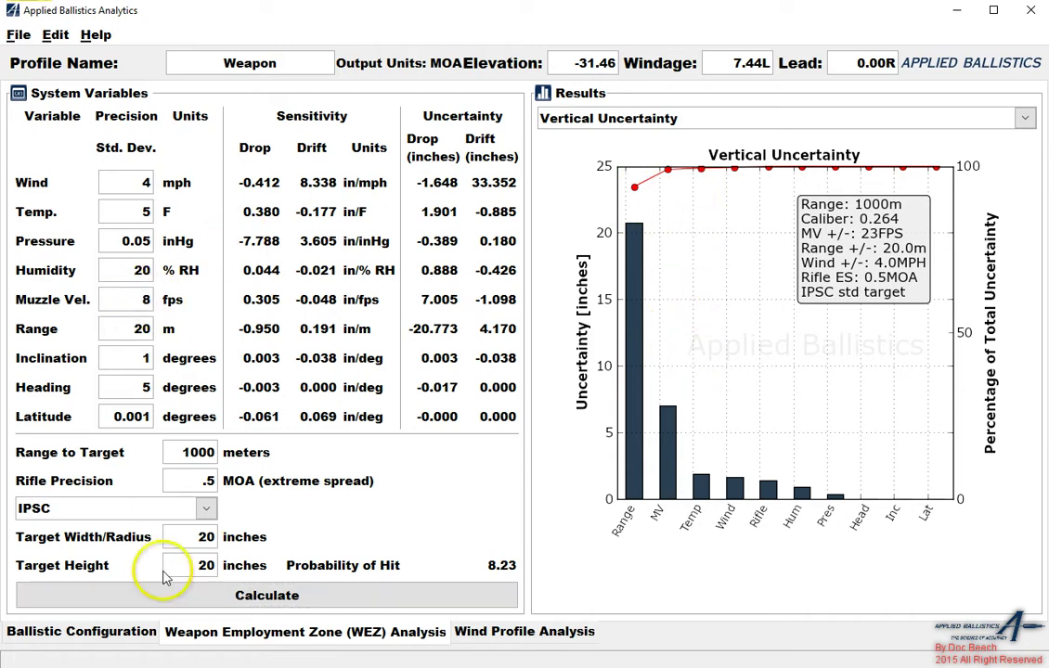
pyautogui.click(241, 603)
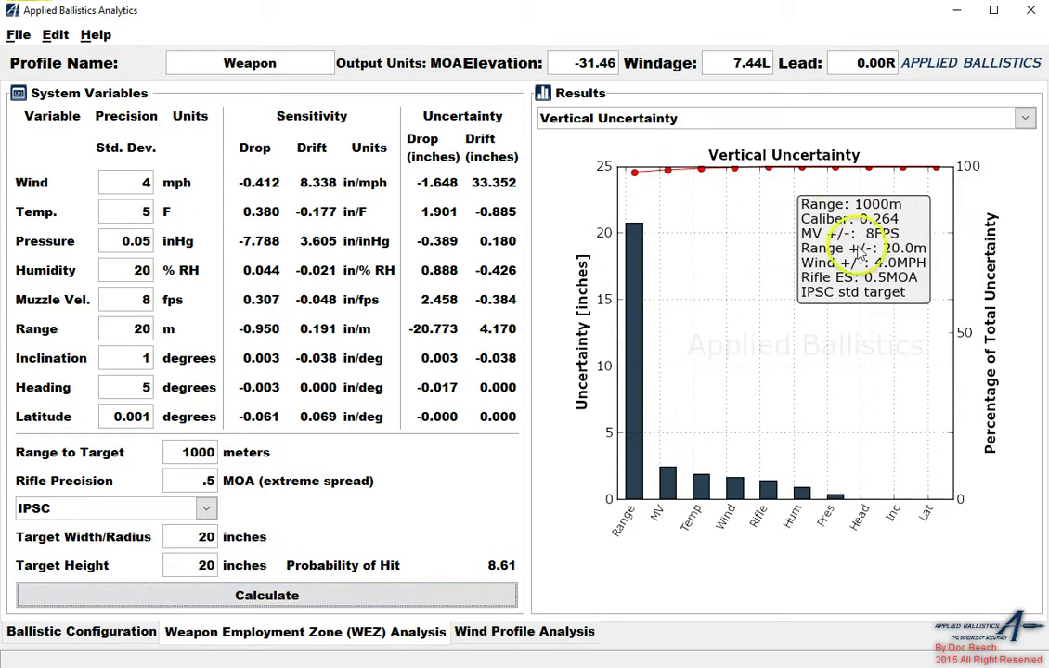
pyautogui.click(868, 118)
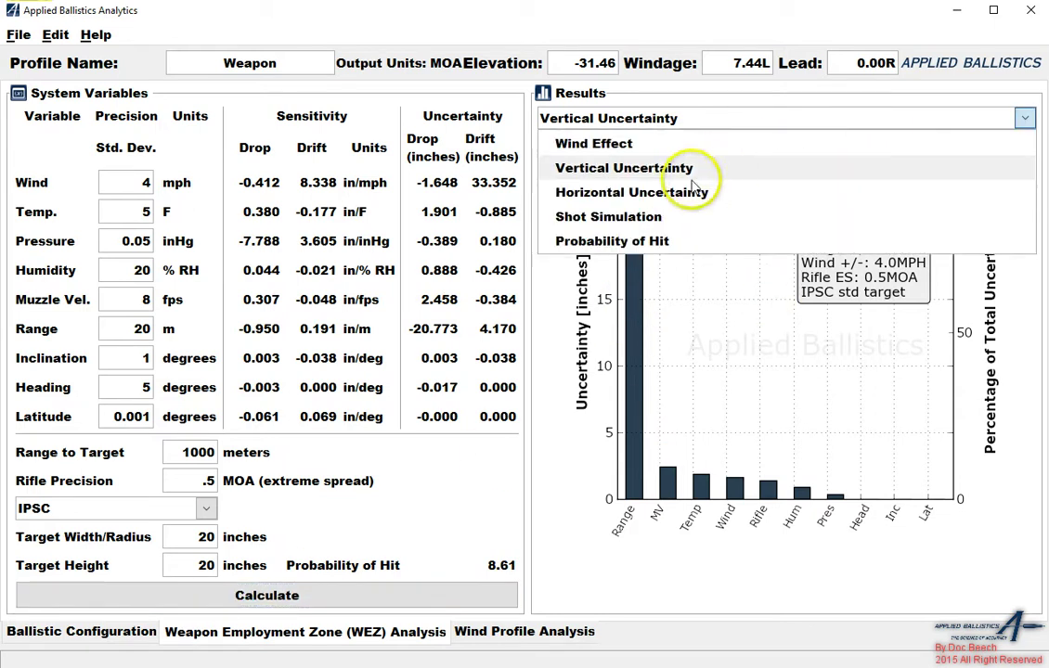
# Show the Shot Simulation plot, recalculate, compare with Probability of Hit, then return to Shot Simulation
pyautogui.click(649, 216)
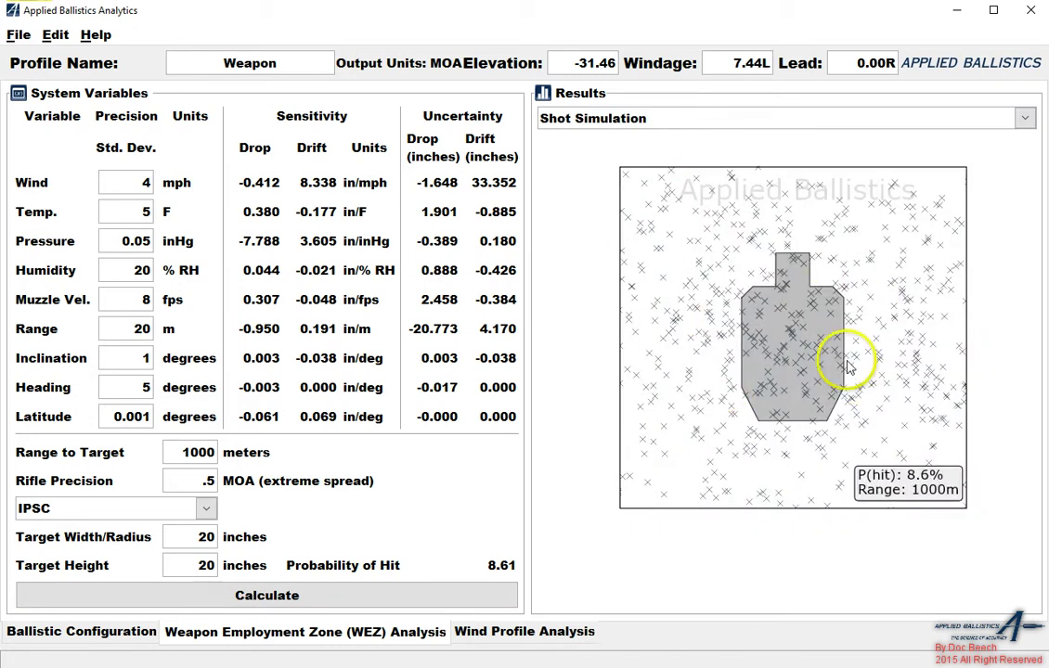
pyautogui.click(437, 604)
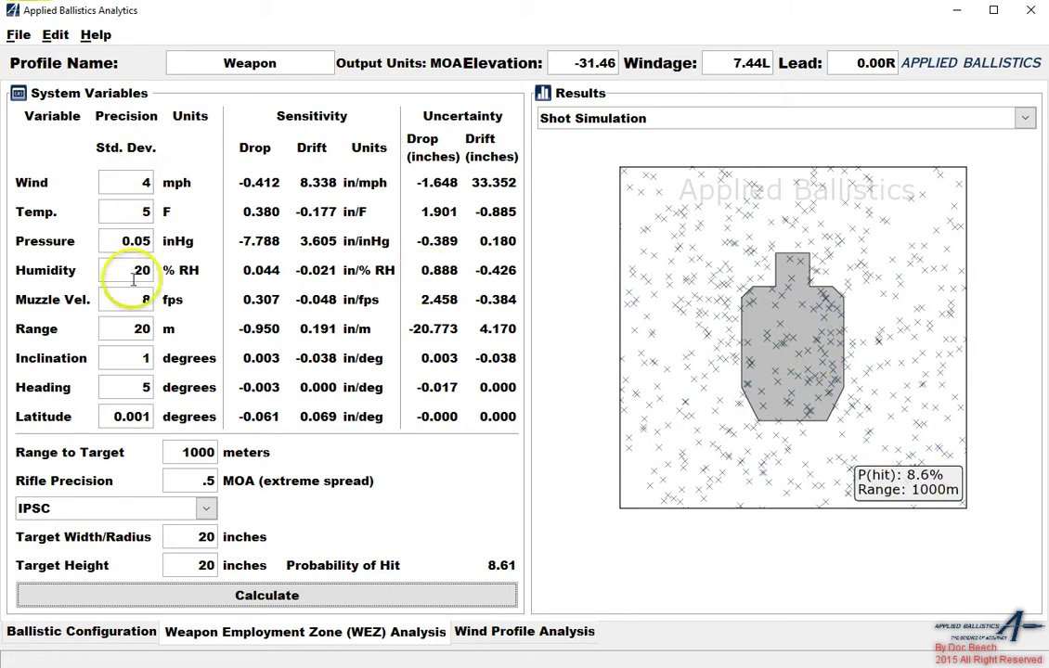
pyautogui.click(632, 120)
pyautogui.click(617, 238)
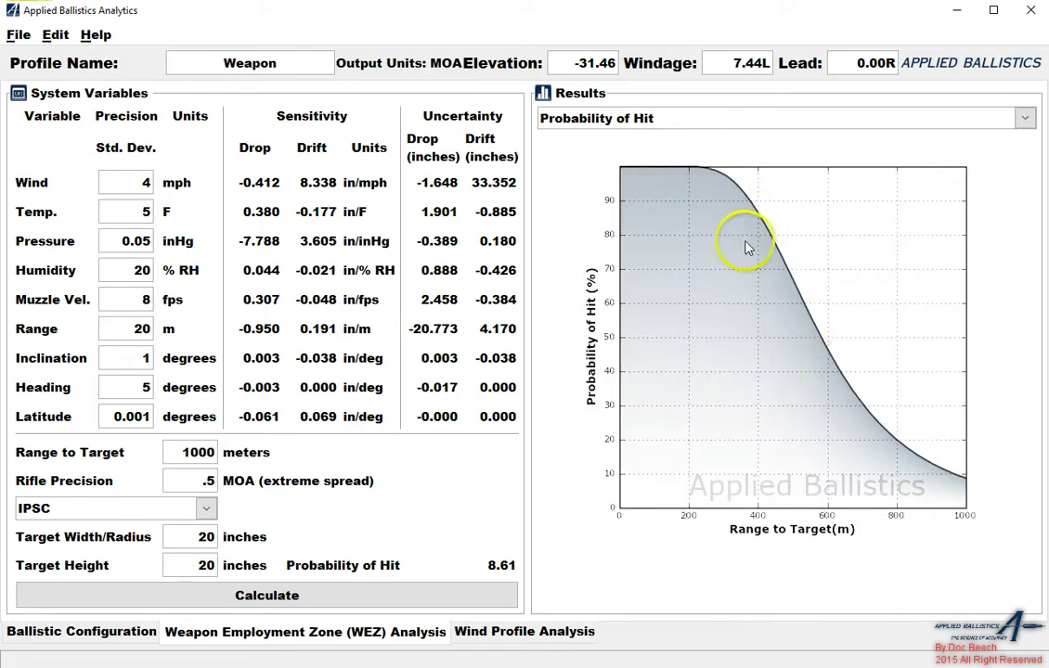
pyautogui.click(866, 122)
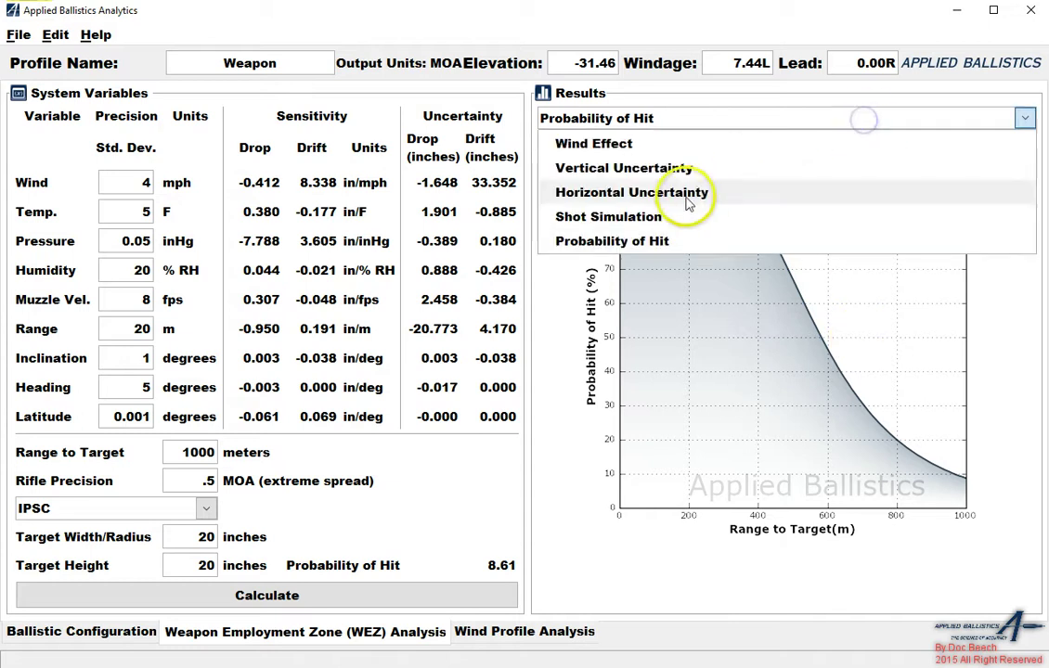
pyautogui.click(674, 216)
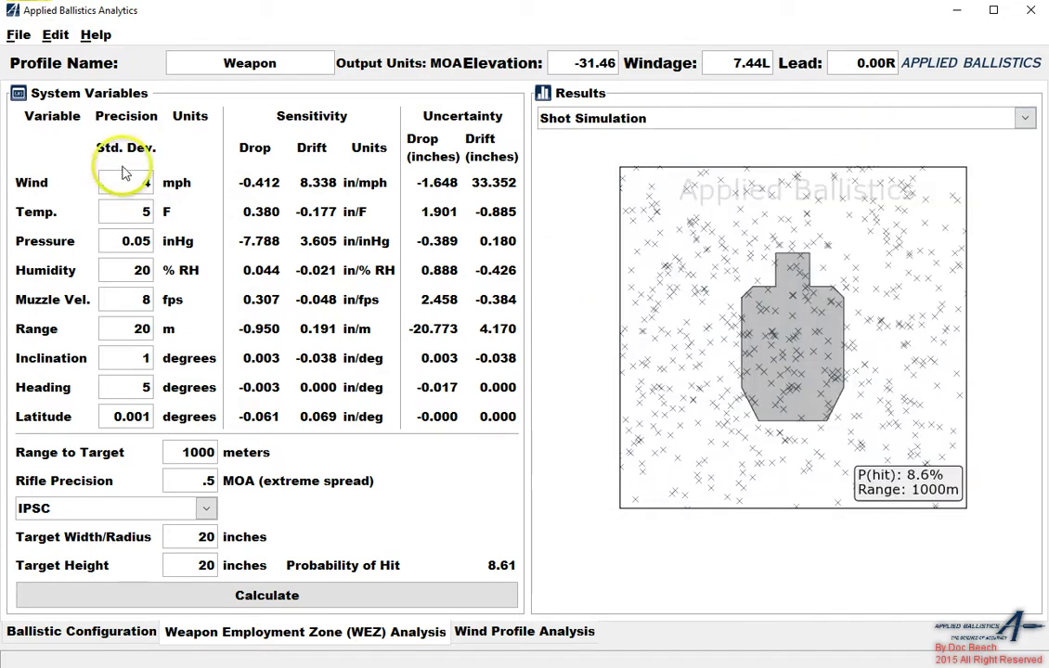
# Set the standard deviations to wind 2, temperature 3, humidity 3 and range 10
pyautogui.click(123, 182)
pyautogui.press('Delete')
pyautogui.write('2')
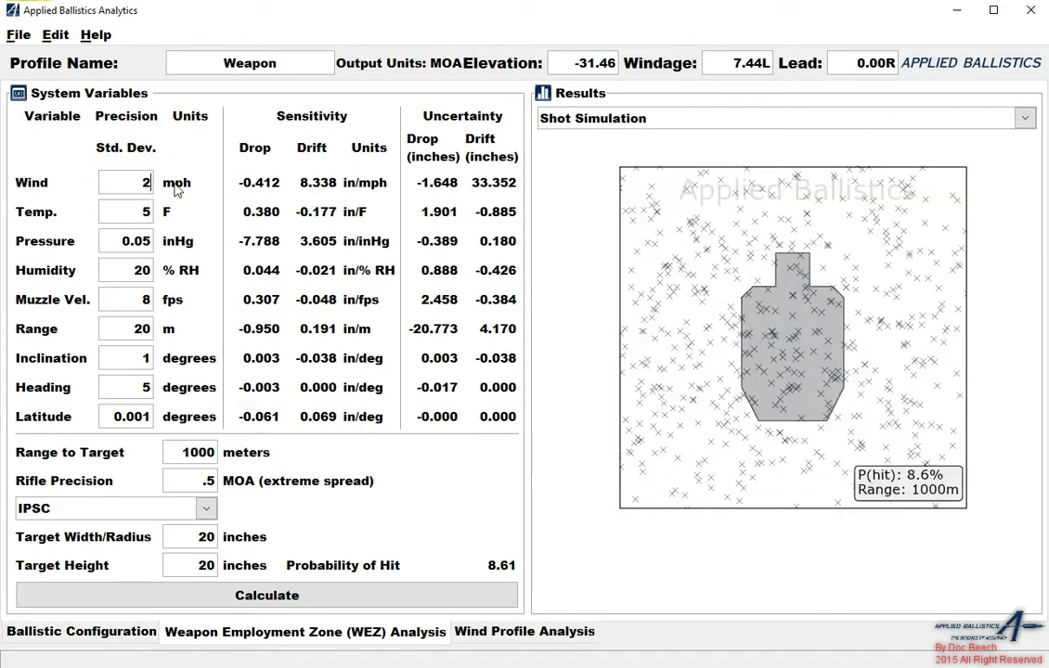
pyautogui.doubleClick(145, 210)
pyautogui.write('2')
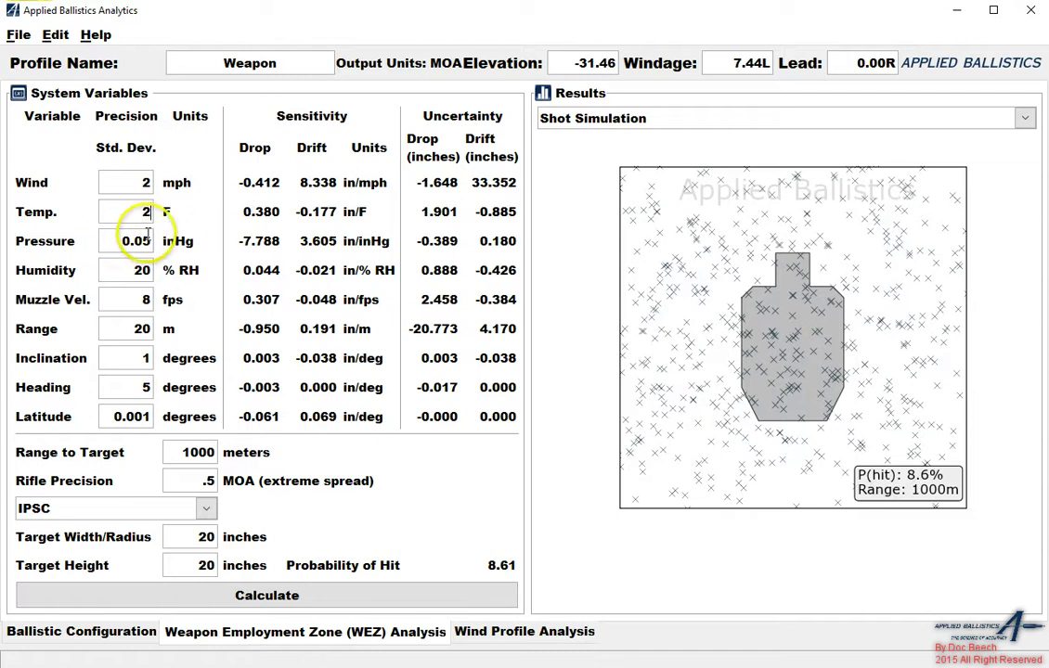
pyautogui.press('BackSpace')
pyautogui.write('3')
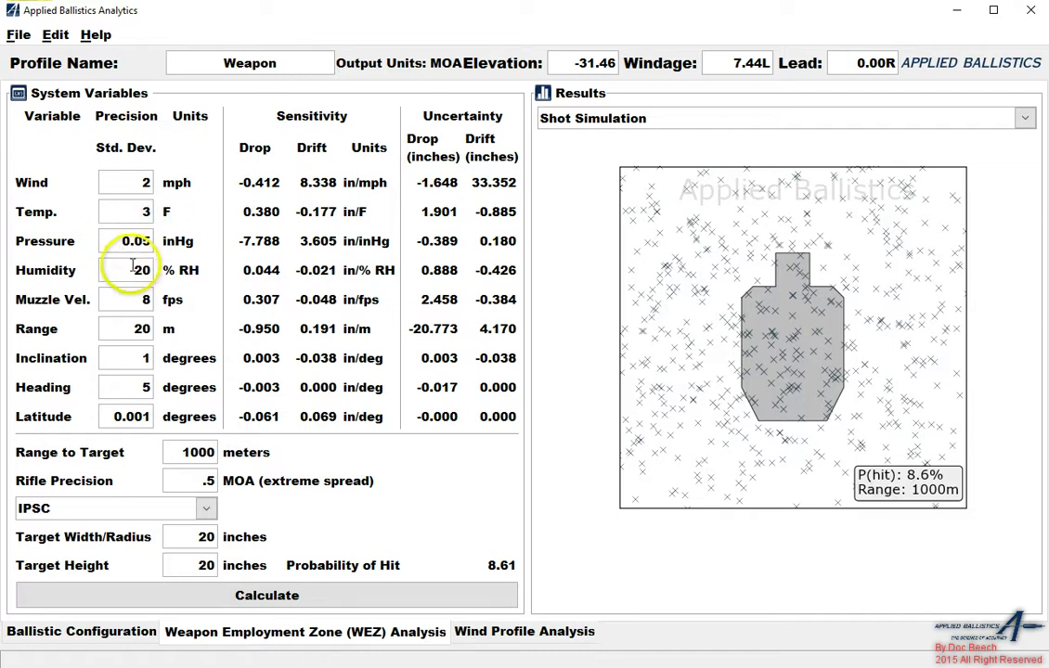
pyautogui.moveTo(133, 264); pyautogui.dragTo(206, 266)
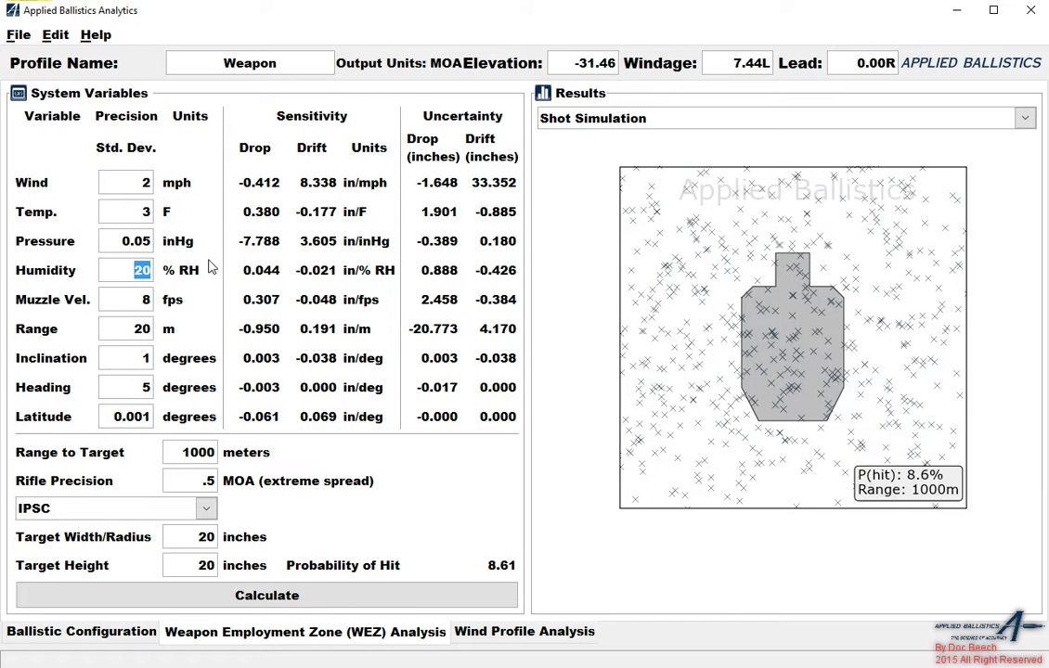
pyautogui.write('3')
pyautogui.moveTo(119, 302); pyautogui.dragTo(188, 295)
pyautogui.moveTo(132, 332); pyautogui.dragTo(174, 334)
pyautogui.write('10')
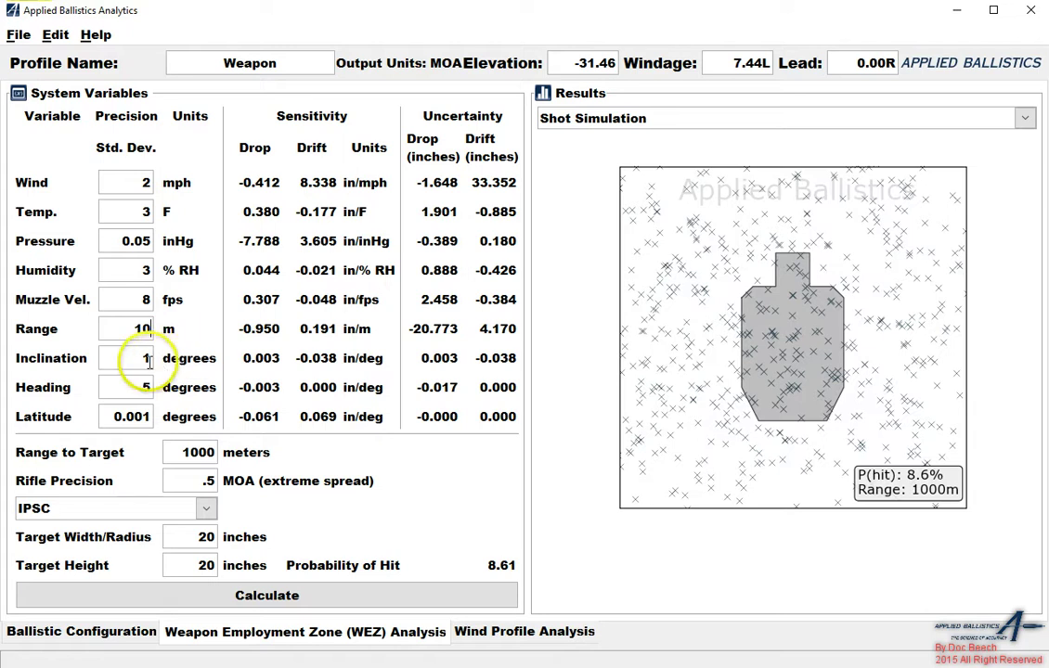
# Recalculate the WEZ analysis, giving a 29.35% hit probability at 1000 meters
pyautogui.click(274, 597)
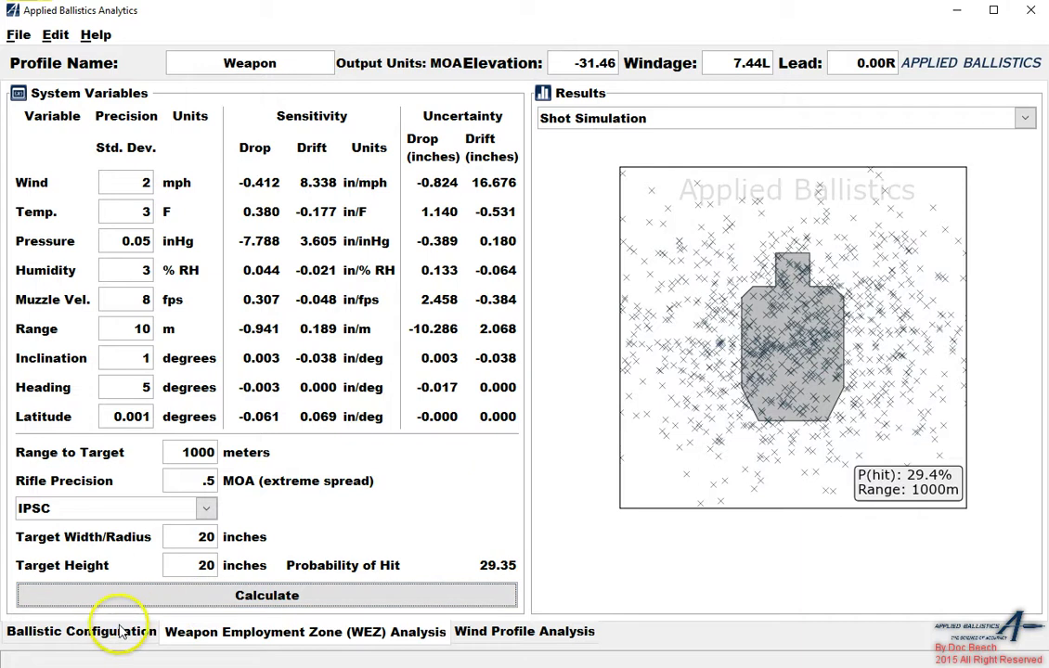
# Switch to a Circle target with radius 8 and height 8 at 600 meters, then recalculate
pyautogui.click(206, 508)
pyautogui.click(144, 560)
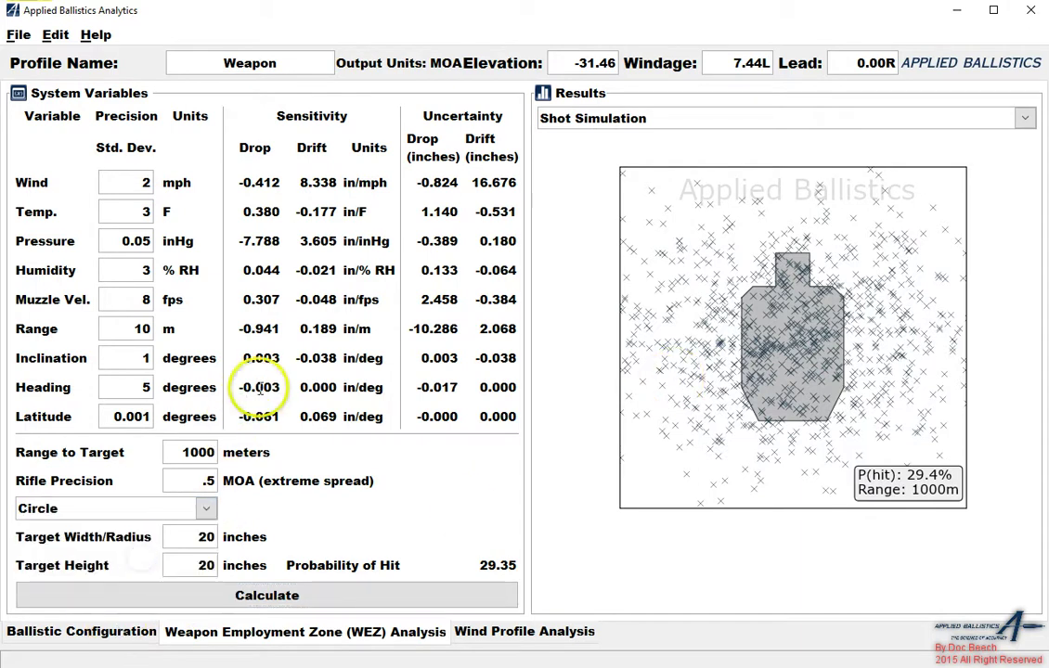
pyautogui.doubleClick(191, 455)
pyautogui.write('600')
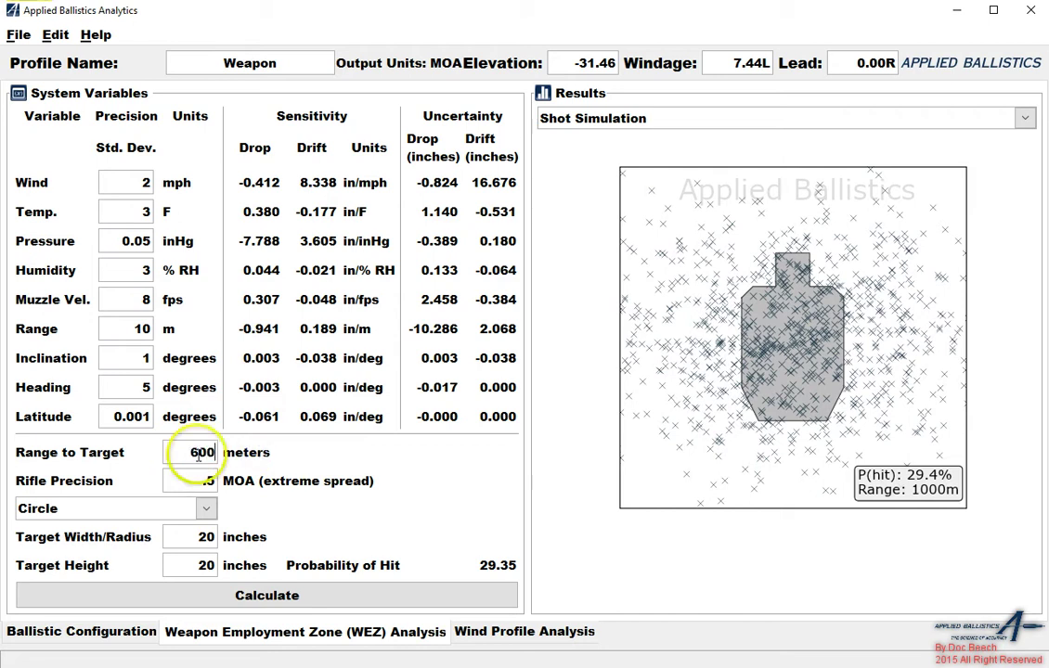
pyautogui.click(198, 537)
pyautogui.moveTo(198, 537); pyautogui.dragTo(300, 532)
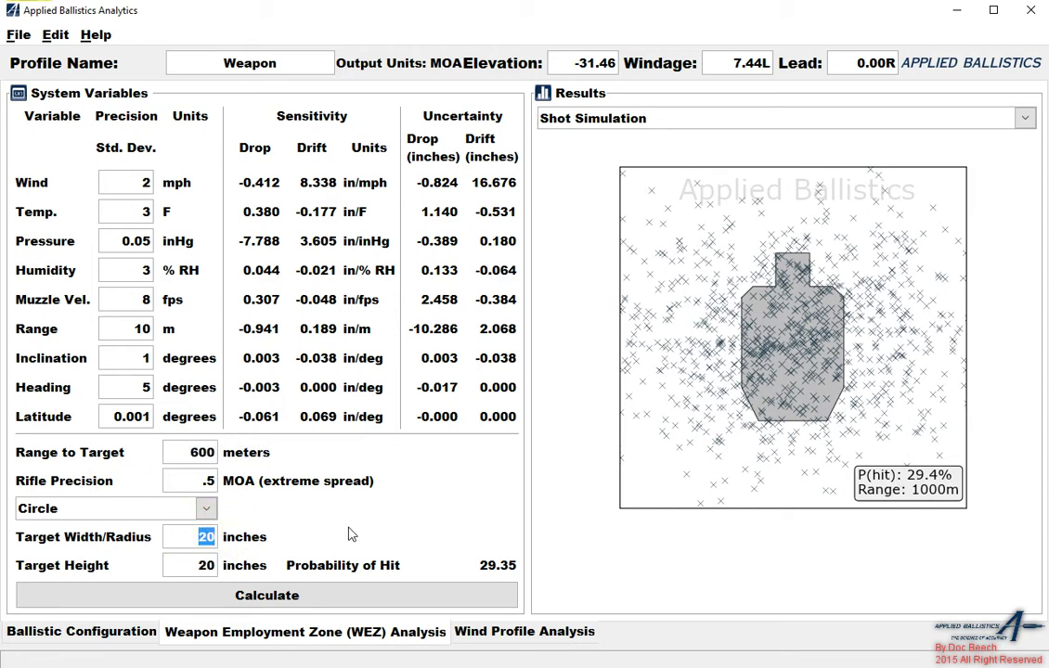
pyautogui.write('8')
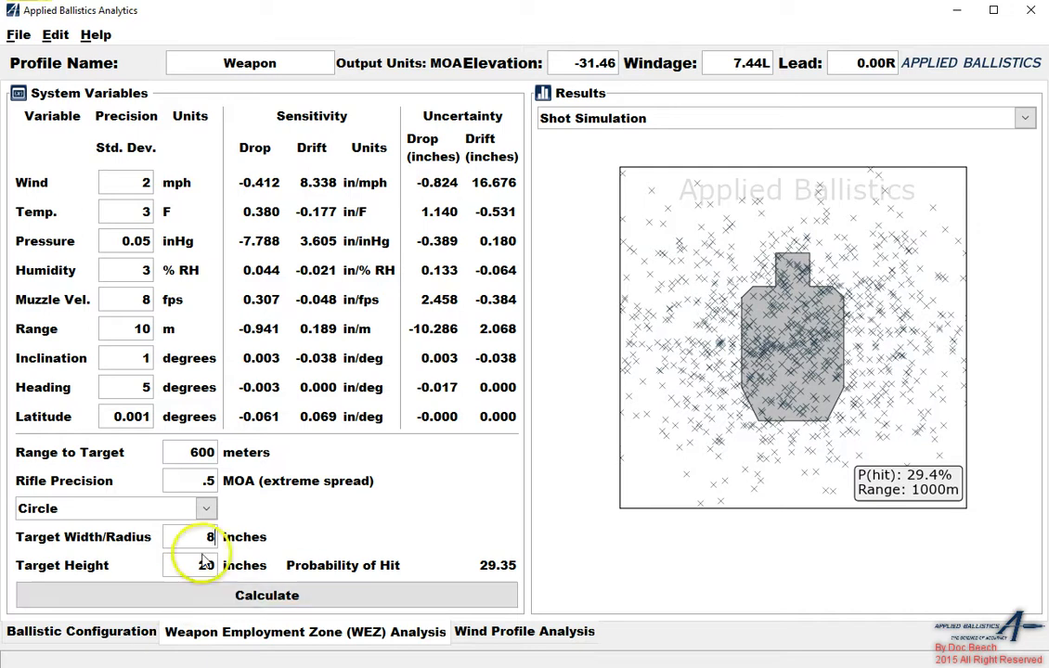
pyautogui.moveTo(188, 562); pyautogui.dragTo(420, 580)
pyautogui.write('8')
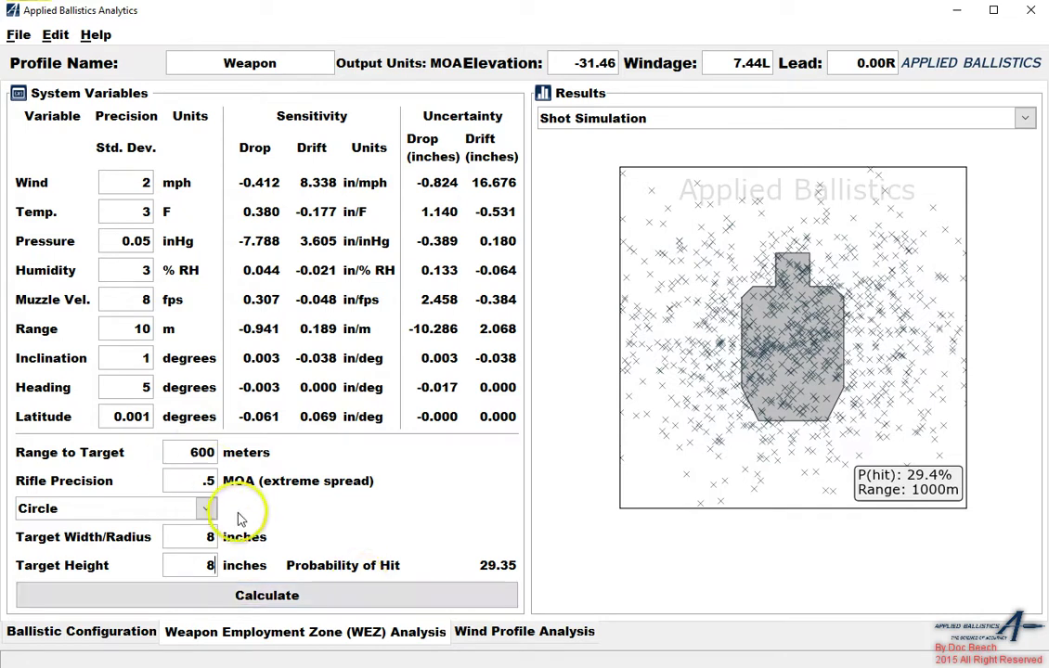
pyautogui.click(293, 595)
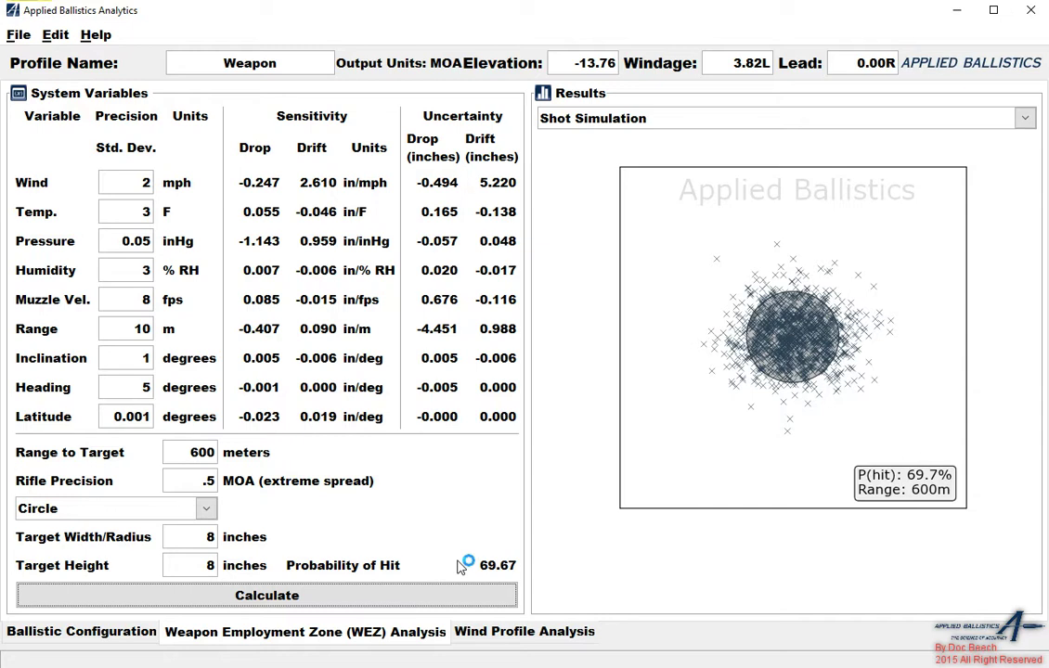
# Show Probability of Hit, rerun at 1000 meters (15.19%), and return to Ballistic Configuration
pyautogui.click(777, 122)
pyautogui.click(658, 248)
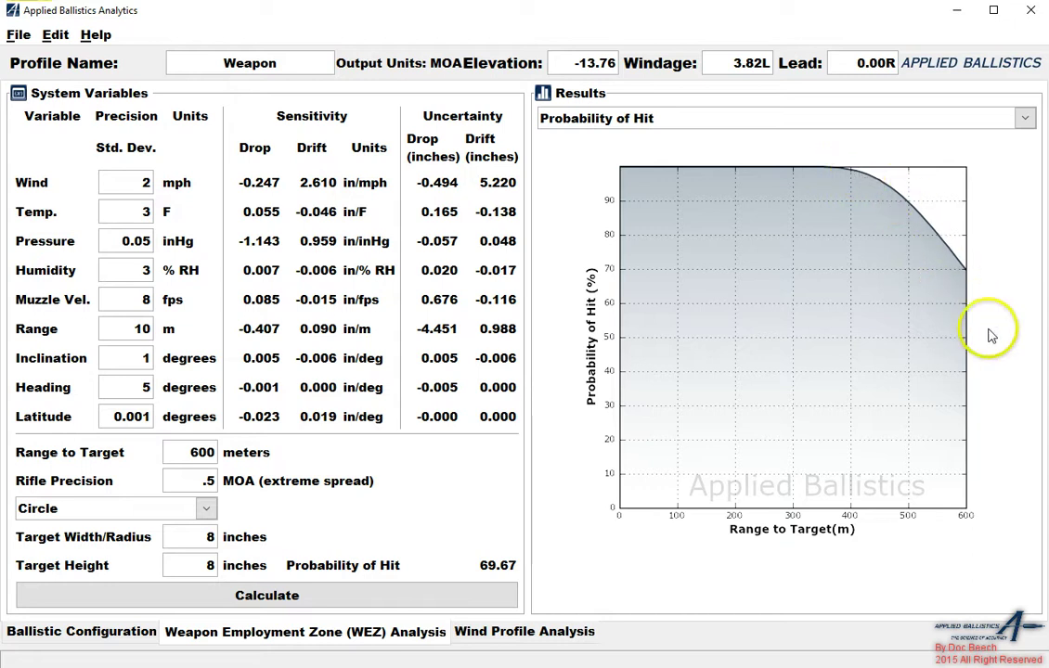
pyautogui.moveTo(186, 452); pyautogui.dragTo(313, 447)
pyautogui.write('1000')
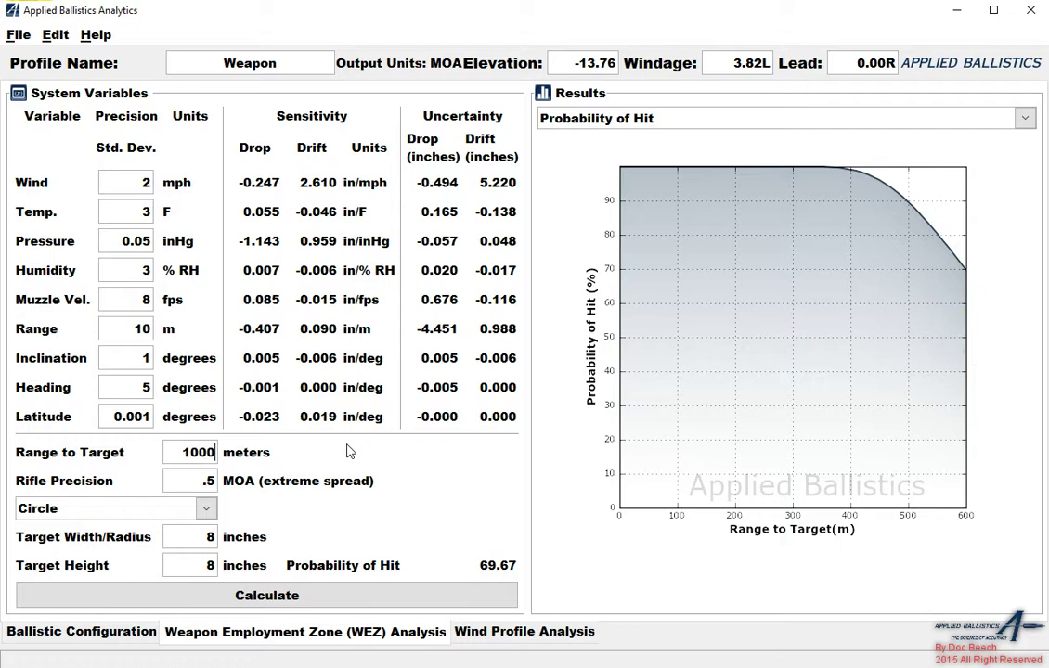
pyautogui.click(315, 599)
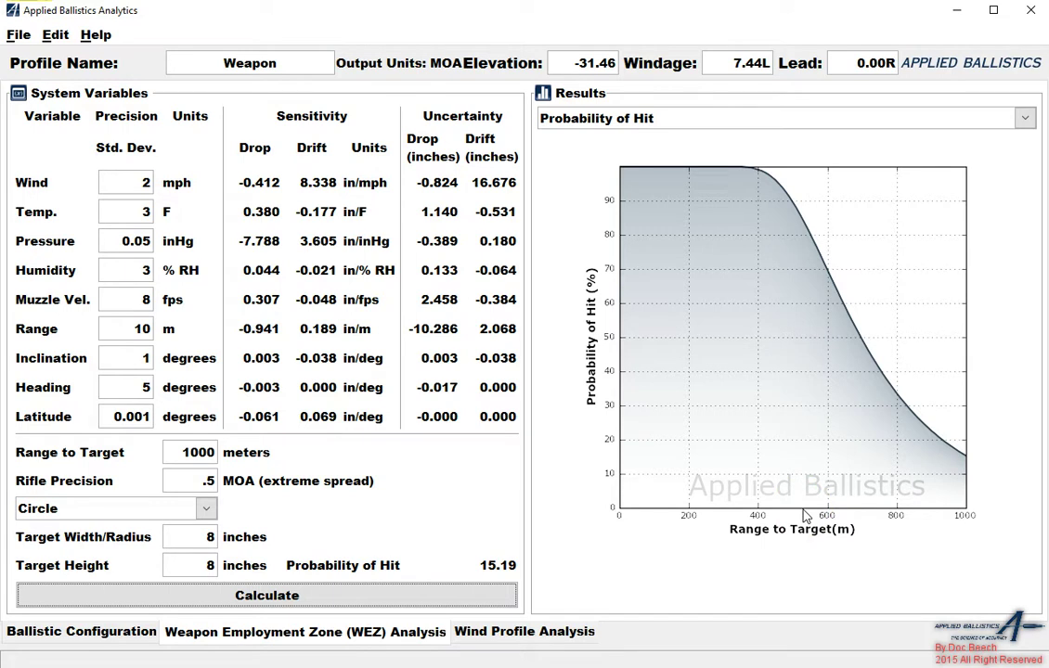
pyautogui.click(151, 630)
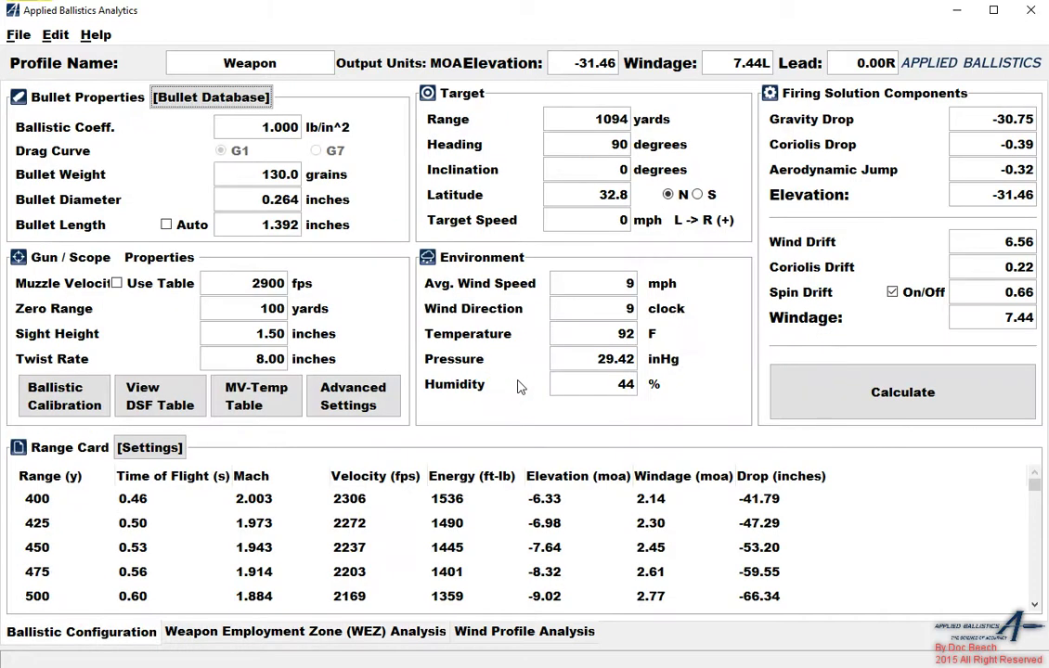